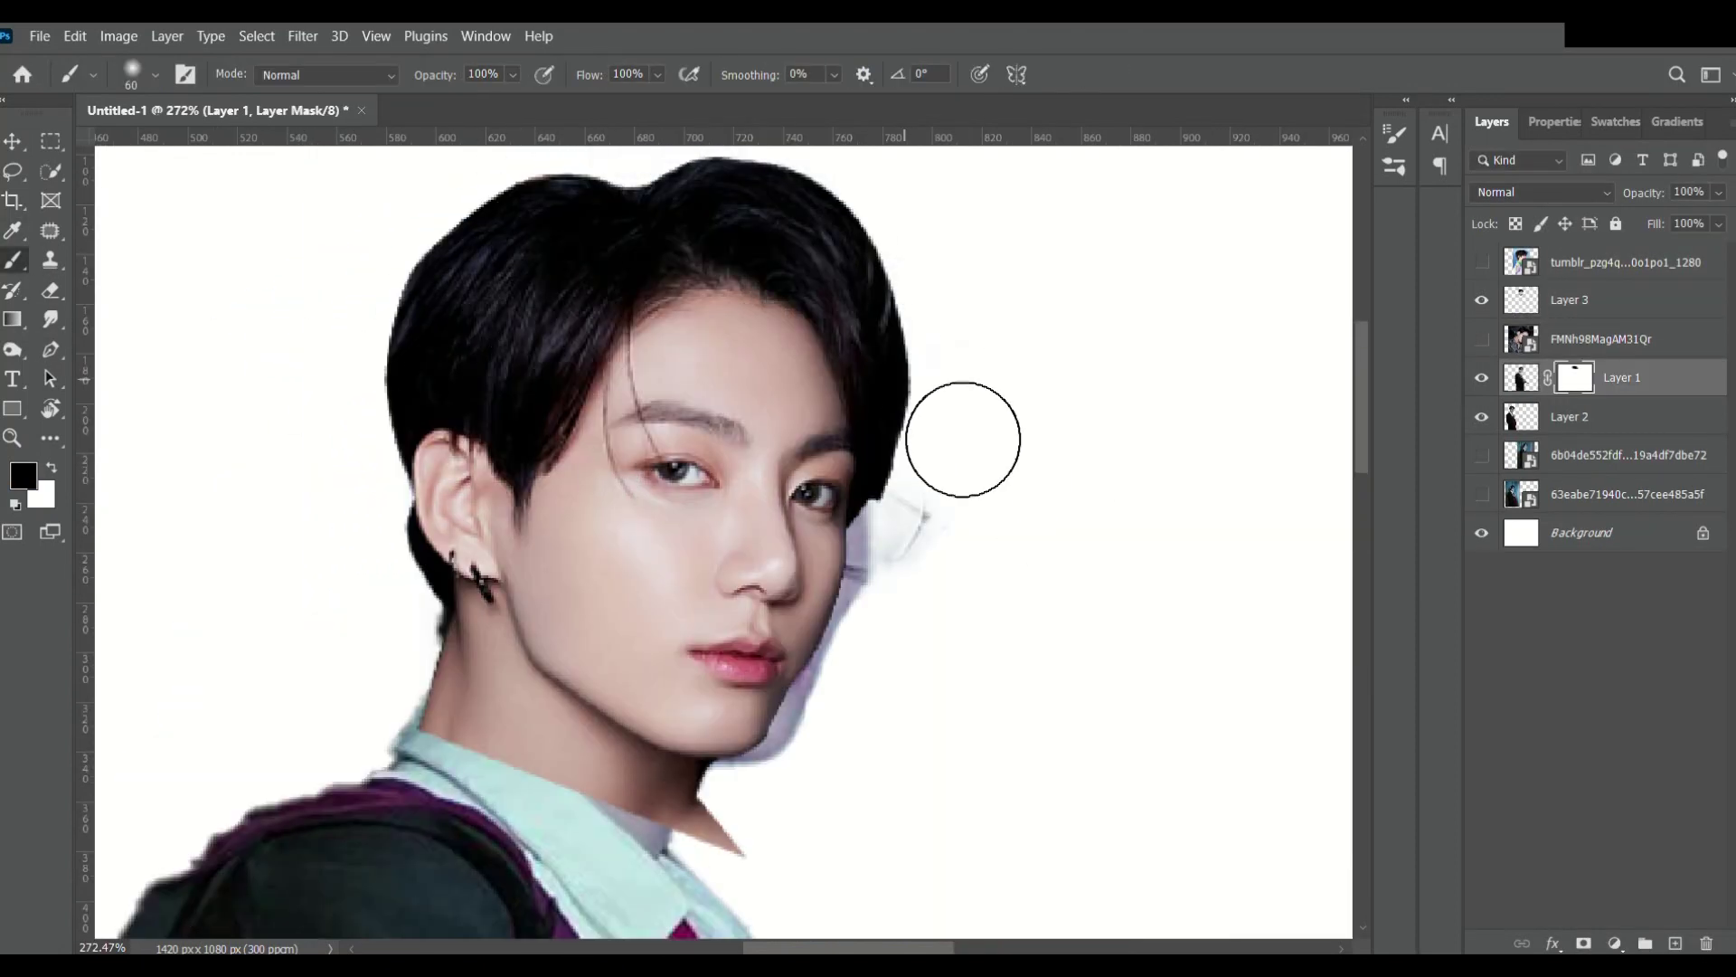
Mask out the purple beside the jaw and the stray collar edge, then smudge the neck edge smooth.
left_click_drag(963, 440, 805, 706)
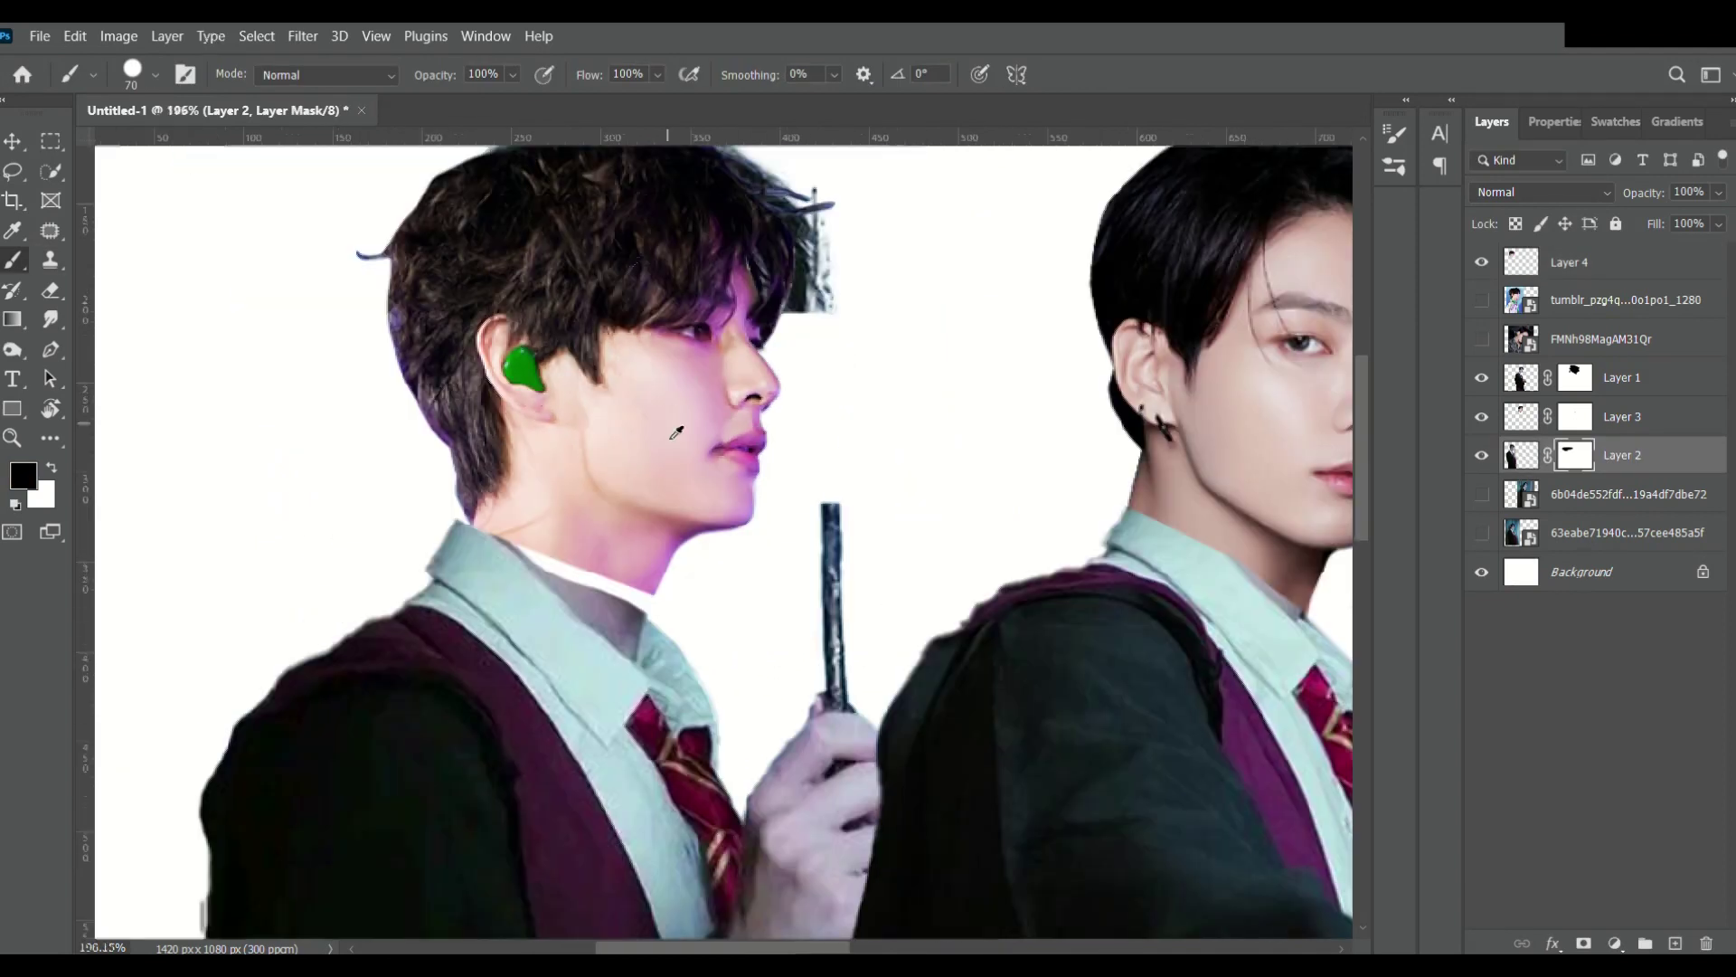
scroll(676, 433, "up", 2)
scroll(678, 794, "up", 3)
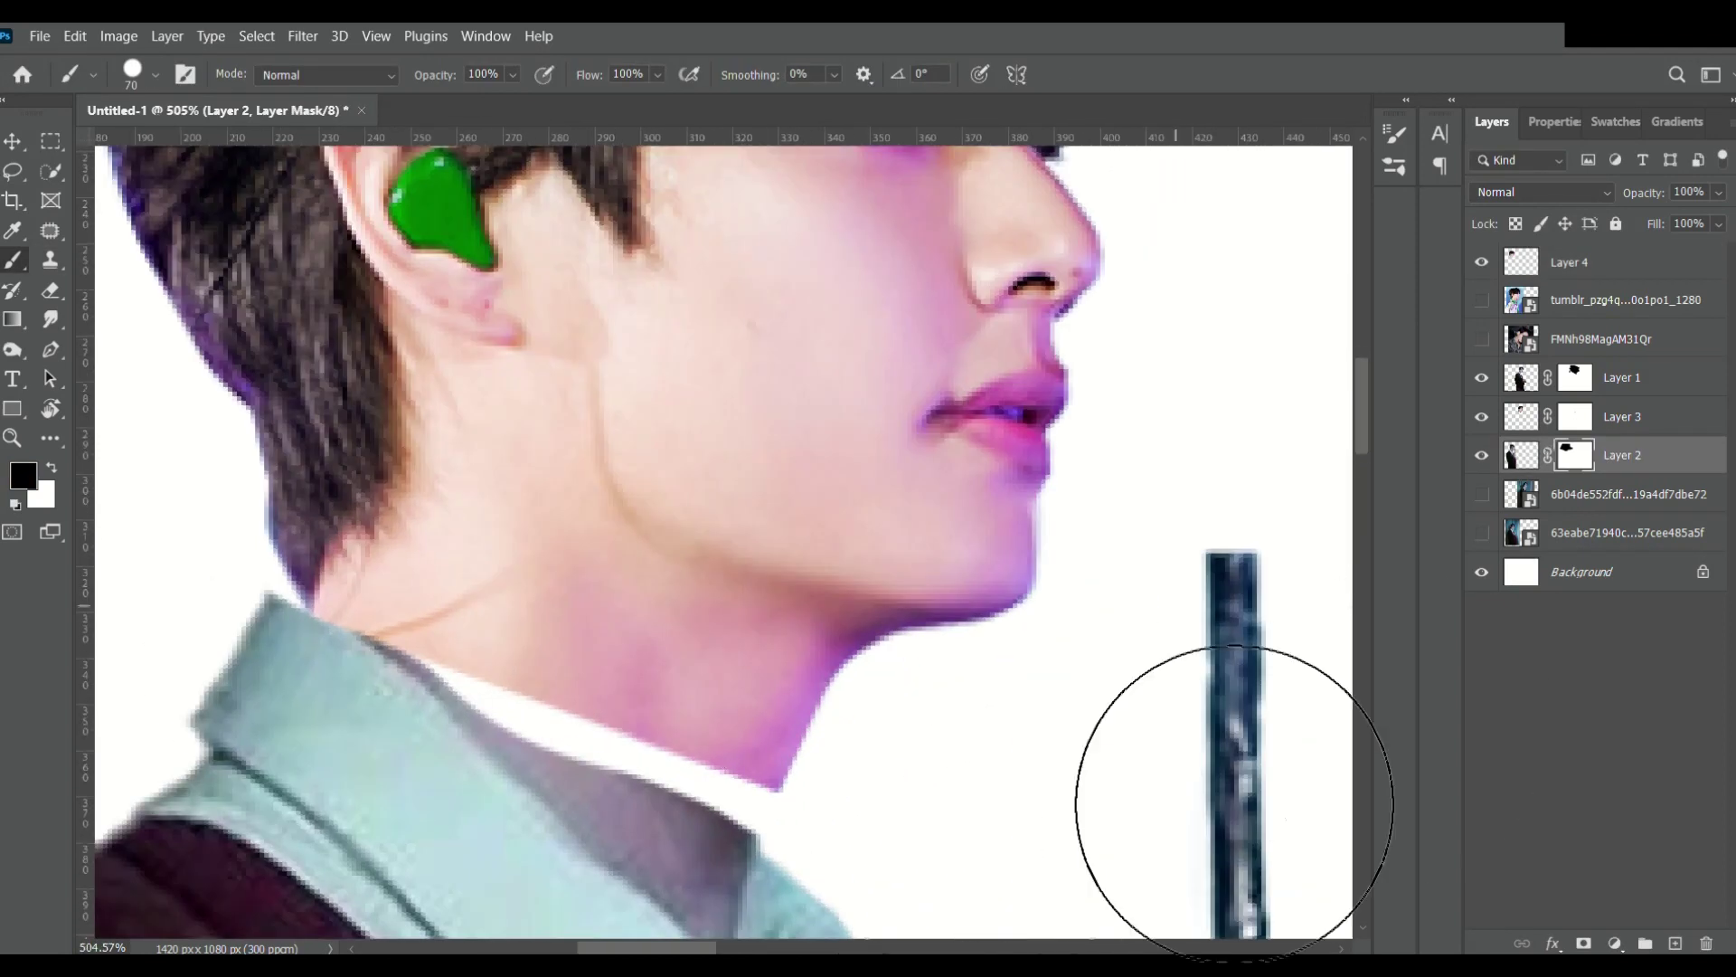
scroll(1213, 833, "up", 3)
key("bracketleft")
key("bracketleft")
key("bracketleft")
mouse_move(573, 760)
left_mouse_down()
mouse_move(515, 631)
mouse_move(709, 818)
left_mouse_up()
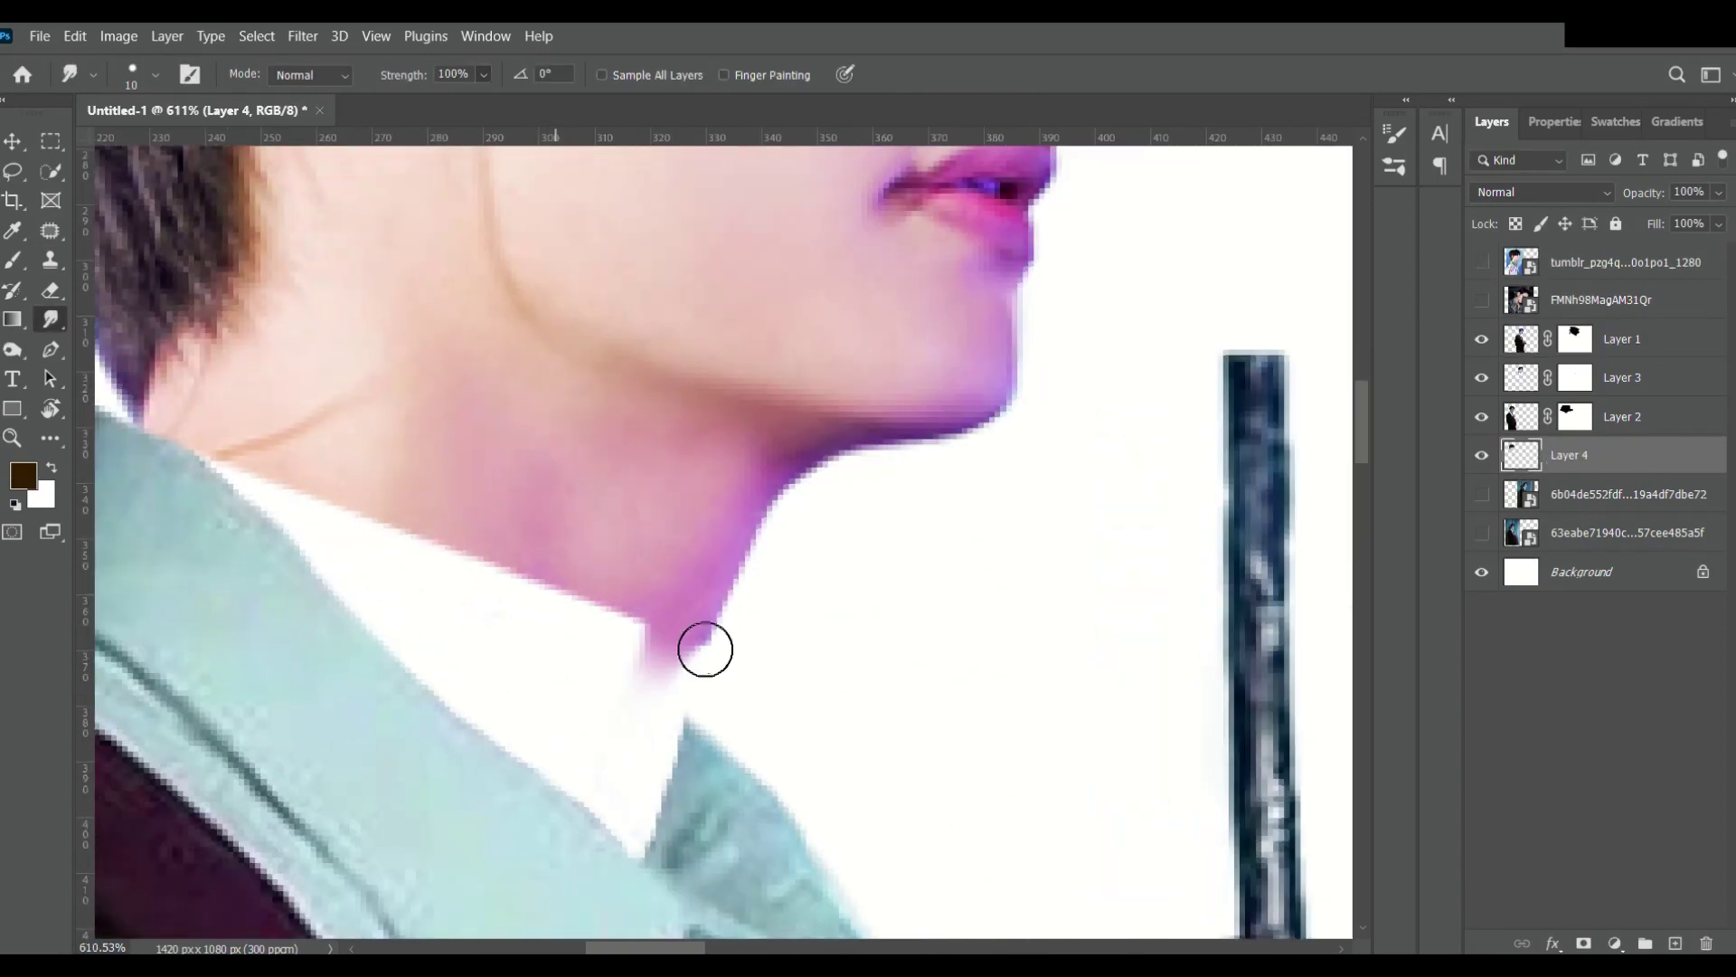
mouse_move(702, 645)
left_mouse_down()
mouse_move(665, 790)
mouse_move(543, 741)
mouse_move(388, 516)
mouse_move(202, 461)
left_mouse_up()
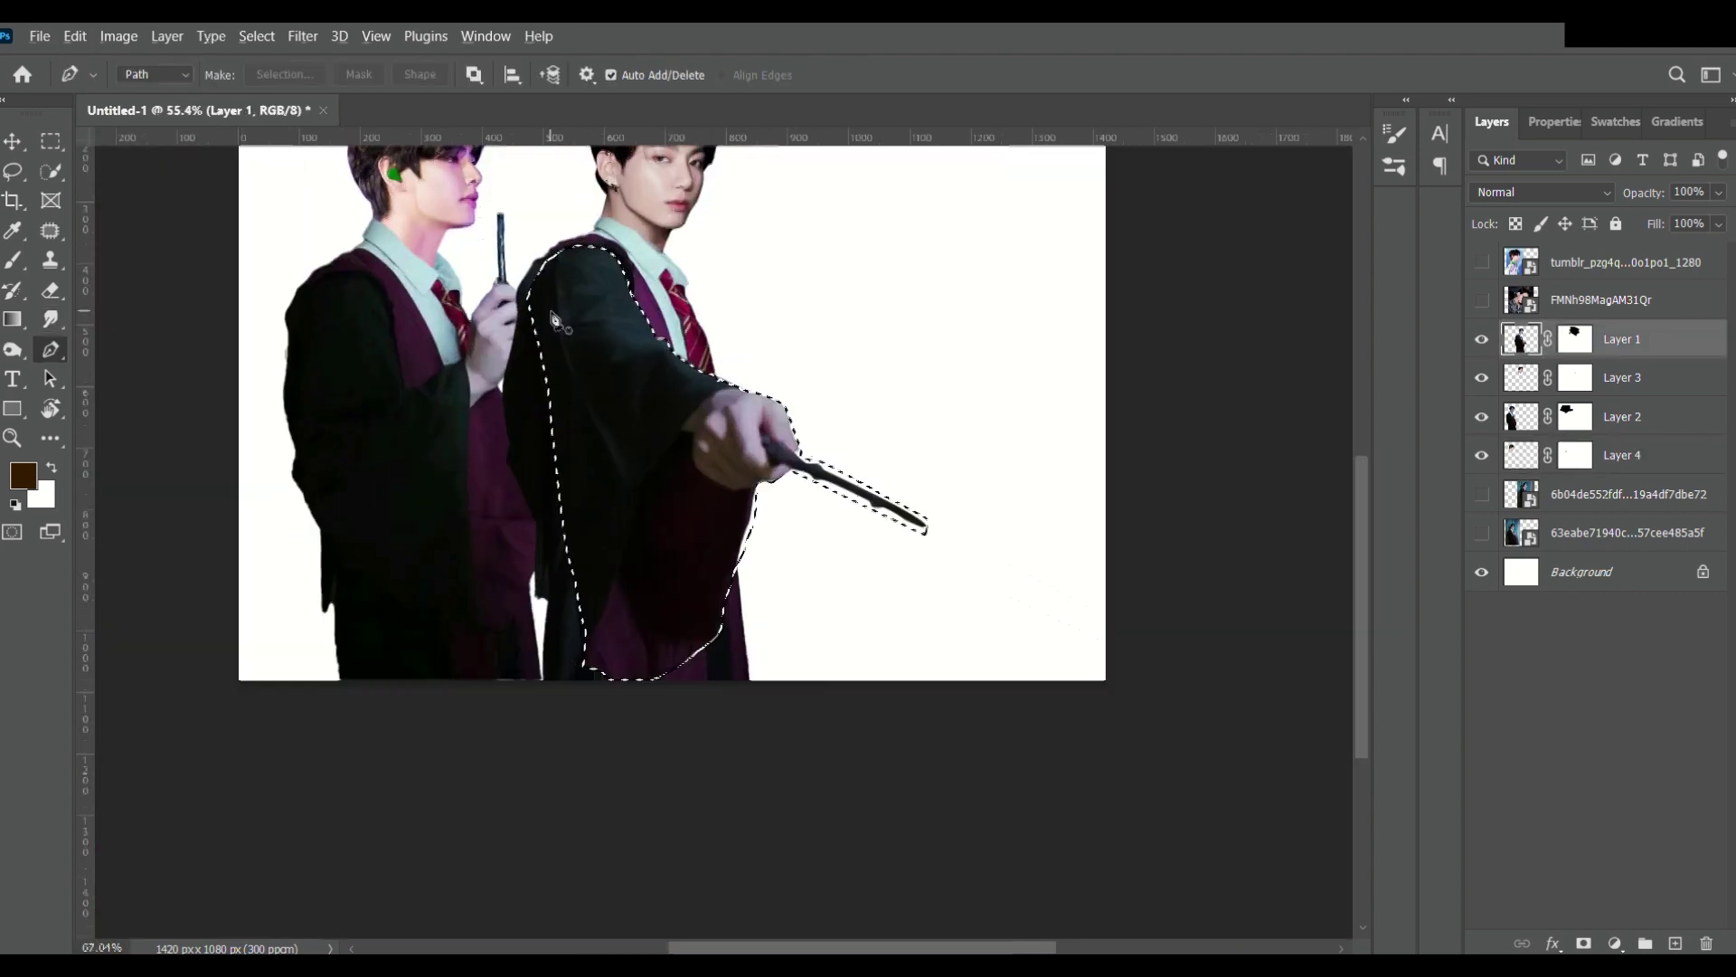
Copy the arm to its own layer and rotate it so the wand points forward.
key("ctrl+j")
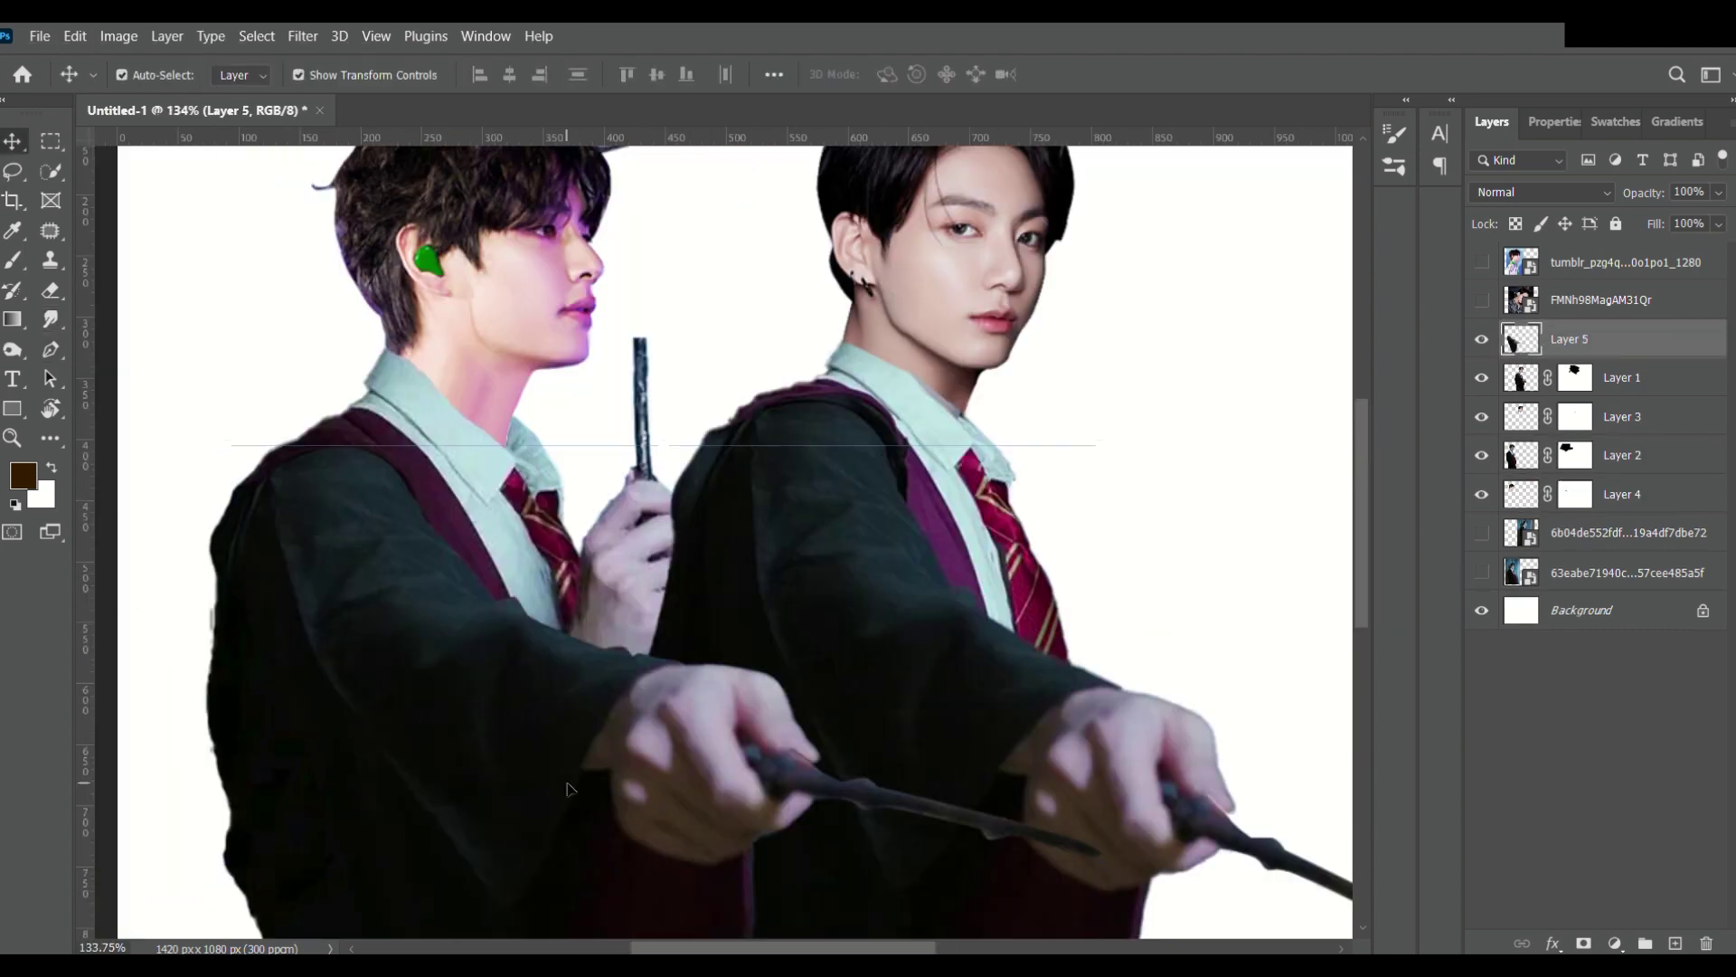
key("ctrl+t")
mouse_move(1097, 795)
left_mouse_down()
mouse_move(1149, 760)
mouse_move(1266, 750)
left_mouse_up()
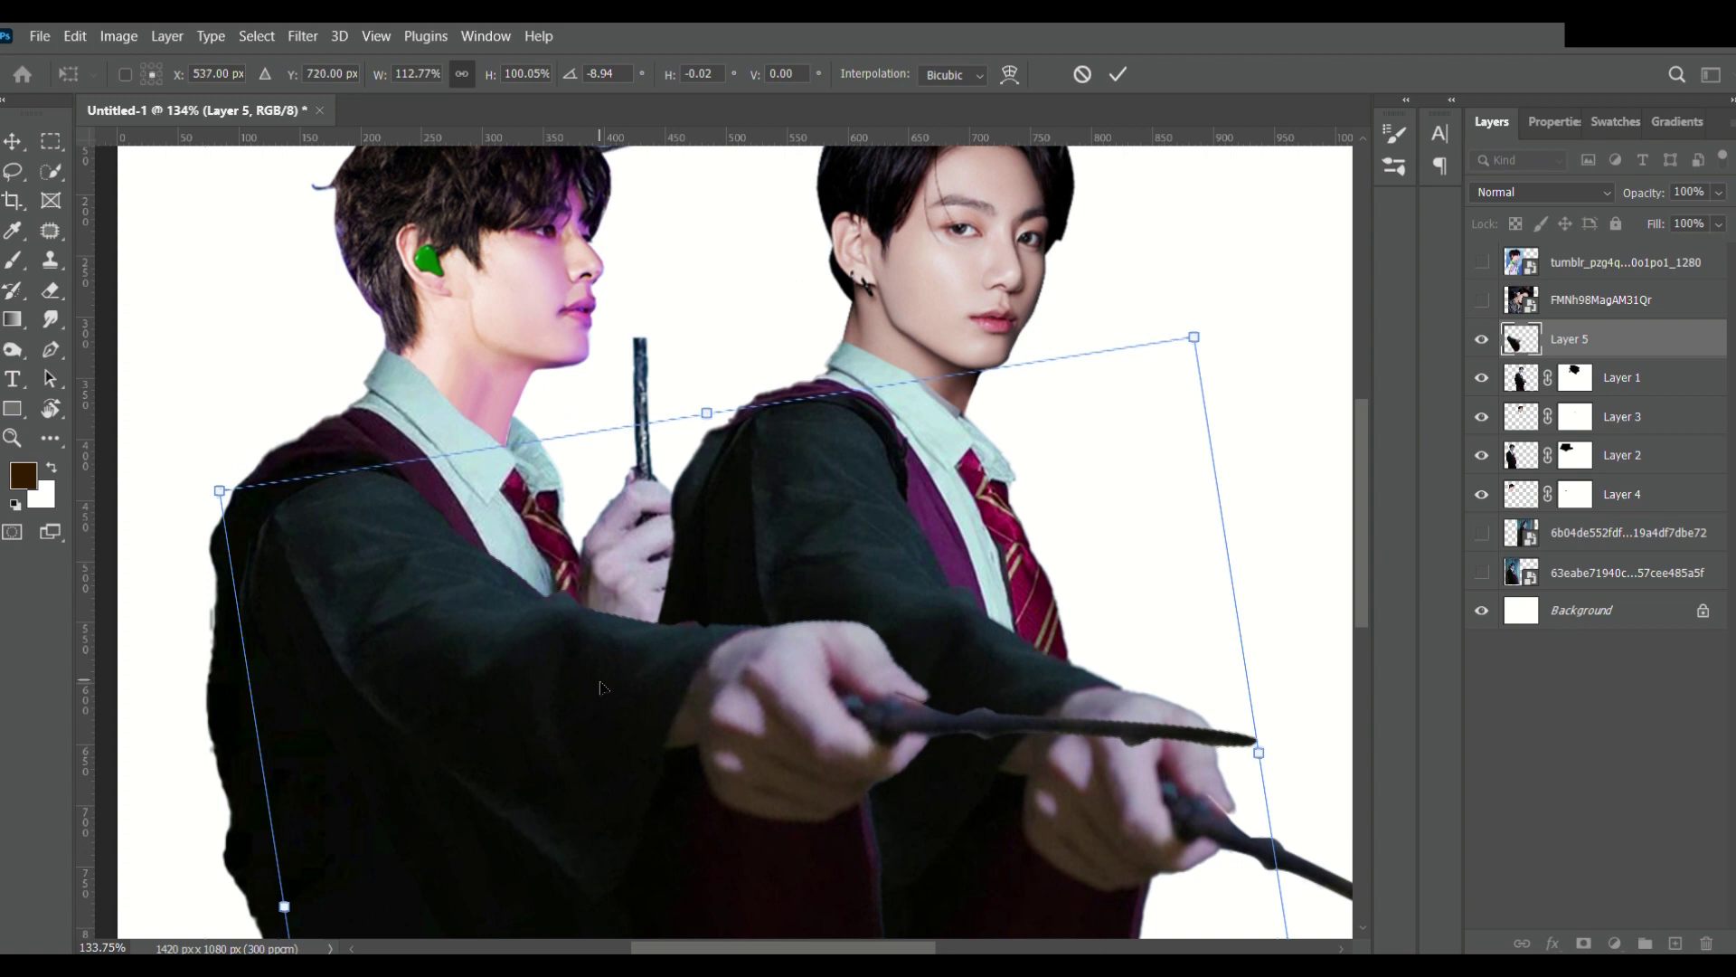
key("Return")
Begin smudging the figure's hair edges.
scroll(994, 805, "down", 5)
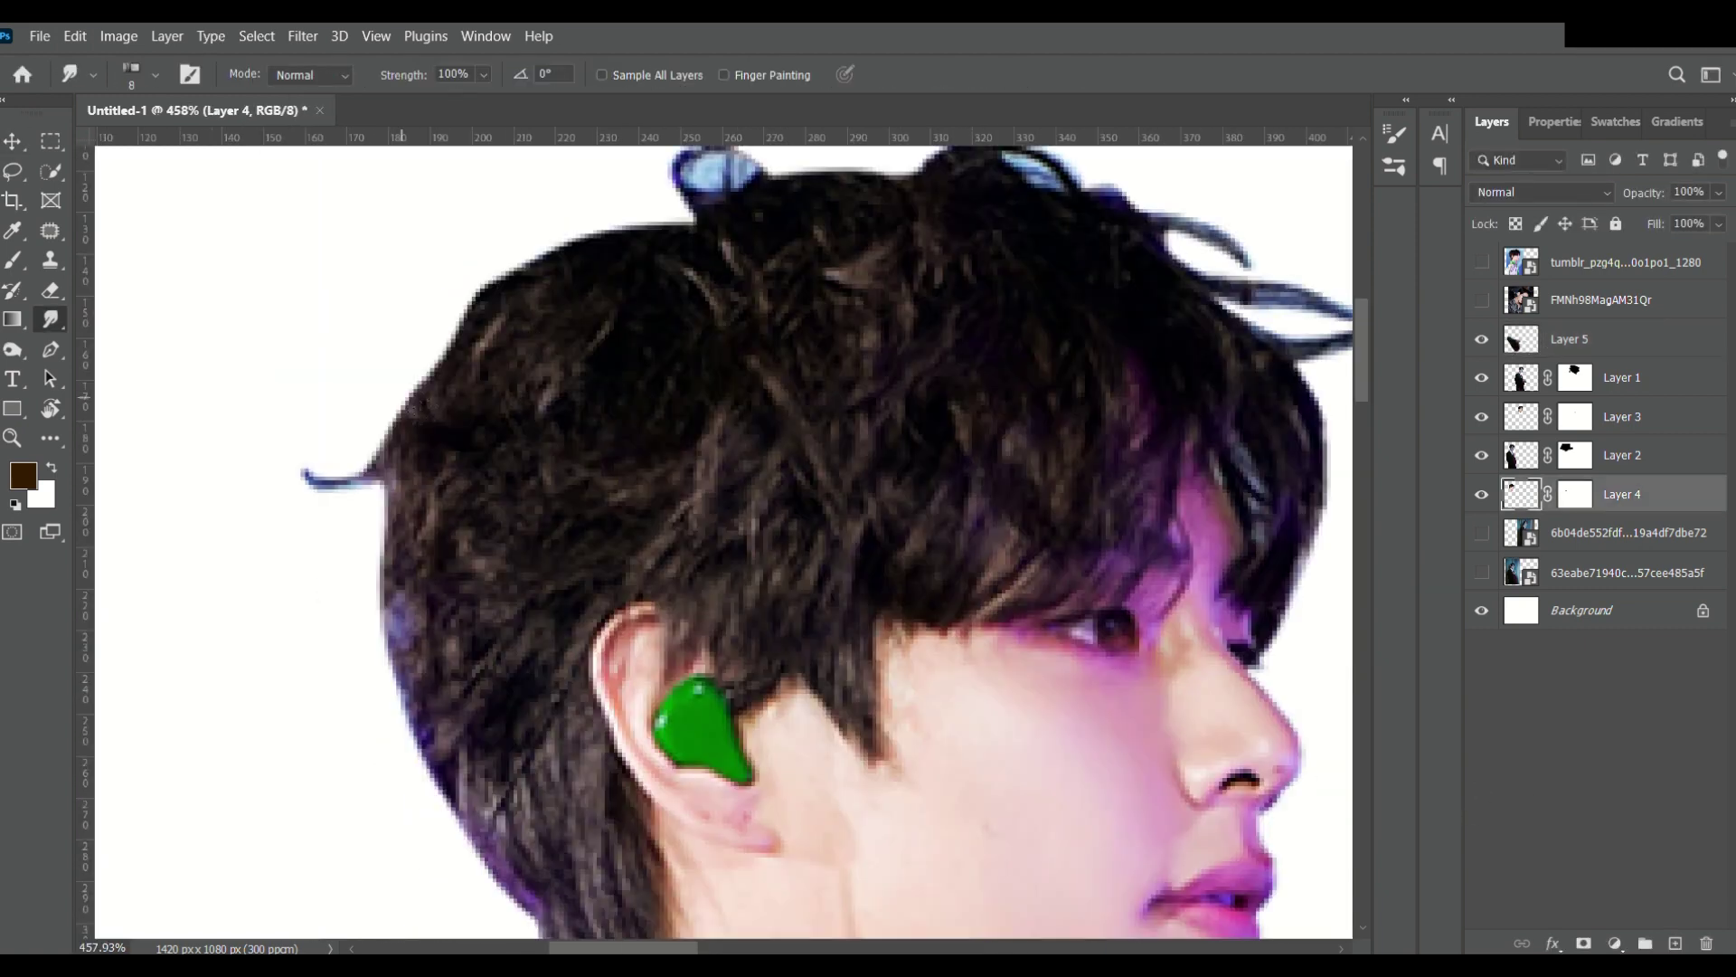
left_click_drag(480, 298, 272, 579)
scroll(272, 578, "down", 3)
left_click_drag(379, 344, 542, 760)
Smudge the first boy's left hair edge into soft strands.
left_click_drag(506, 489, 637, 724)
scroll(638, 723, "down", 5)
scroll(904, 299, "up", 6)
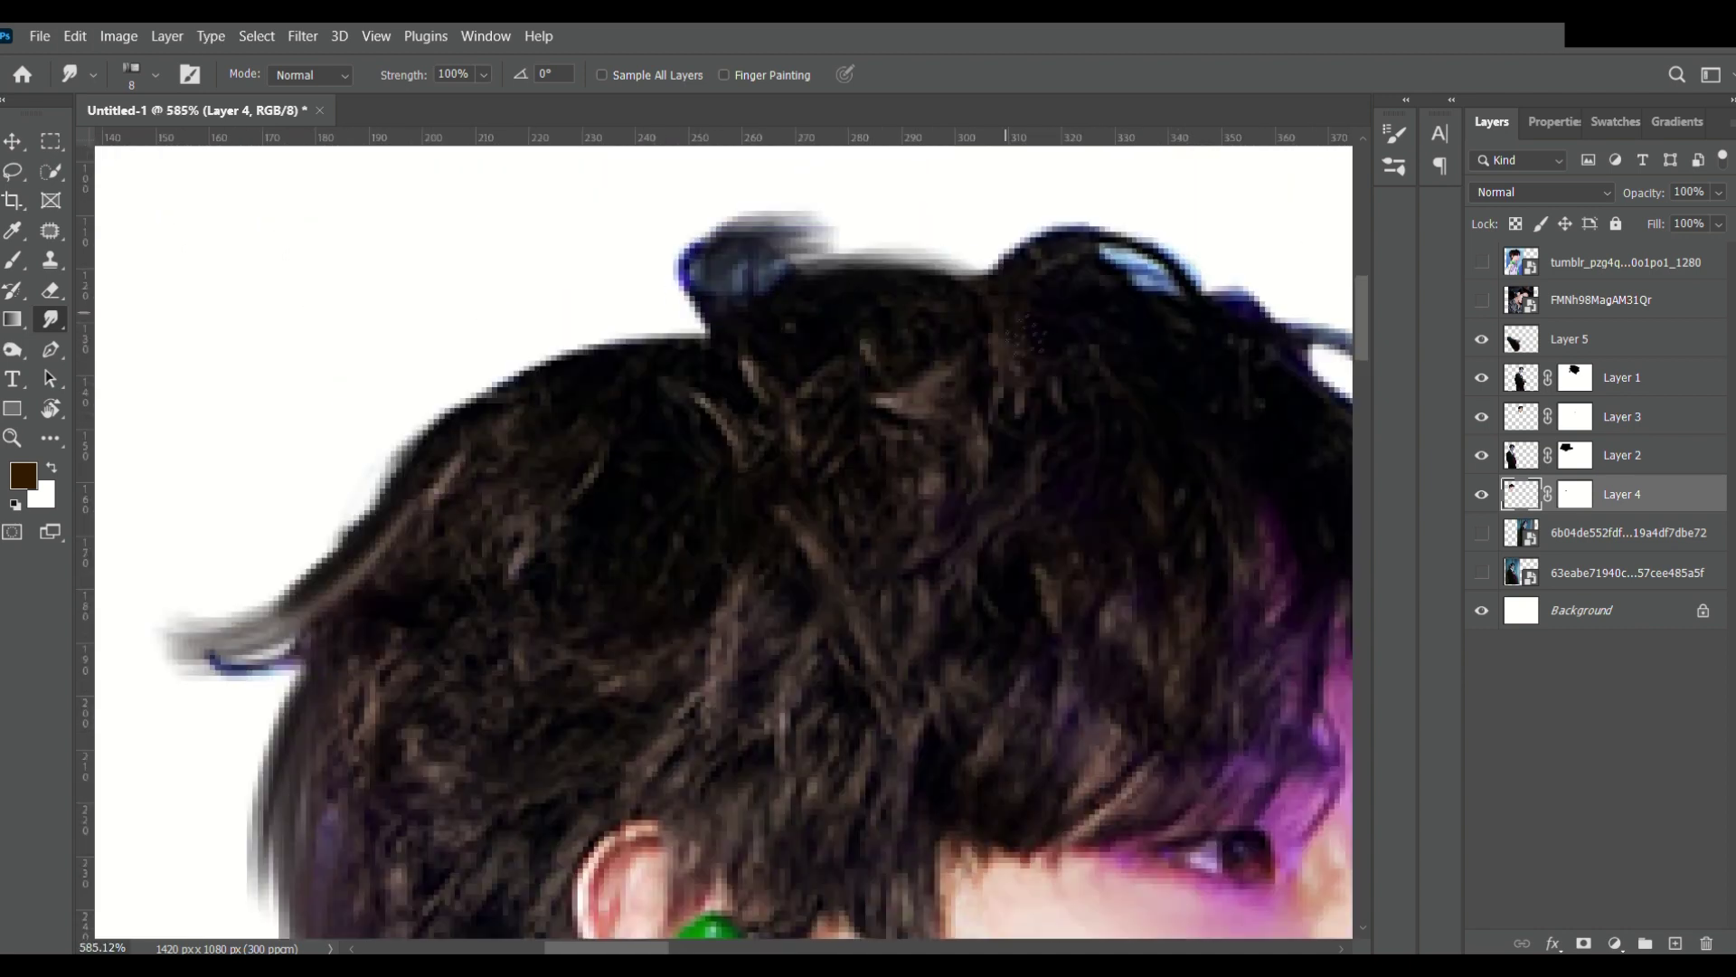
left_click_drag(706, 308, 470, 290)
left_click_drag(407, 506, 136, 651)
Smudge soft strands along the top and right edge of the hair with a larger brush.
left_click_drag(974, 299, 1202, 263)
scroll(1176, 362, "right", 5)
key("bracketright")
key("bracketright")
key("bracketright")
left_click_drag(905, 307, 1239, 461)
left_click_drag(1130, 525, 1111, 624)
left_click_drag(905, 271, 561, 226)
left_click_drag(1021, 298, 388, 235)
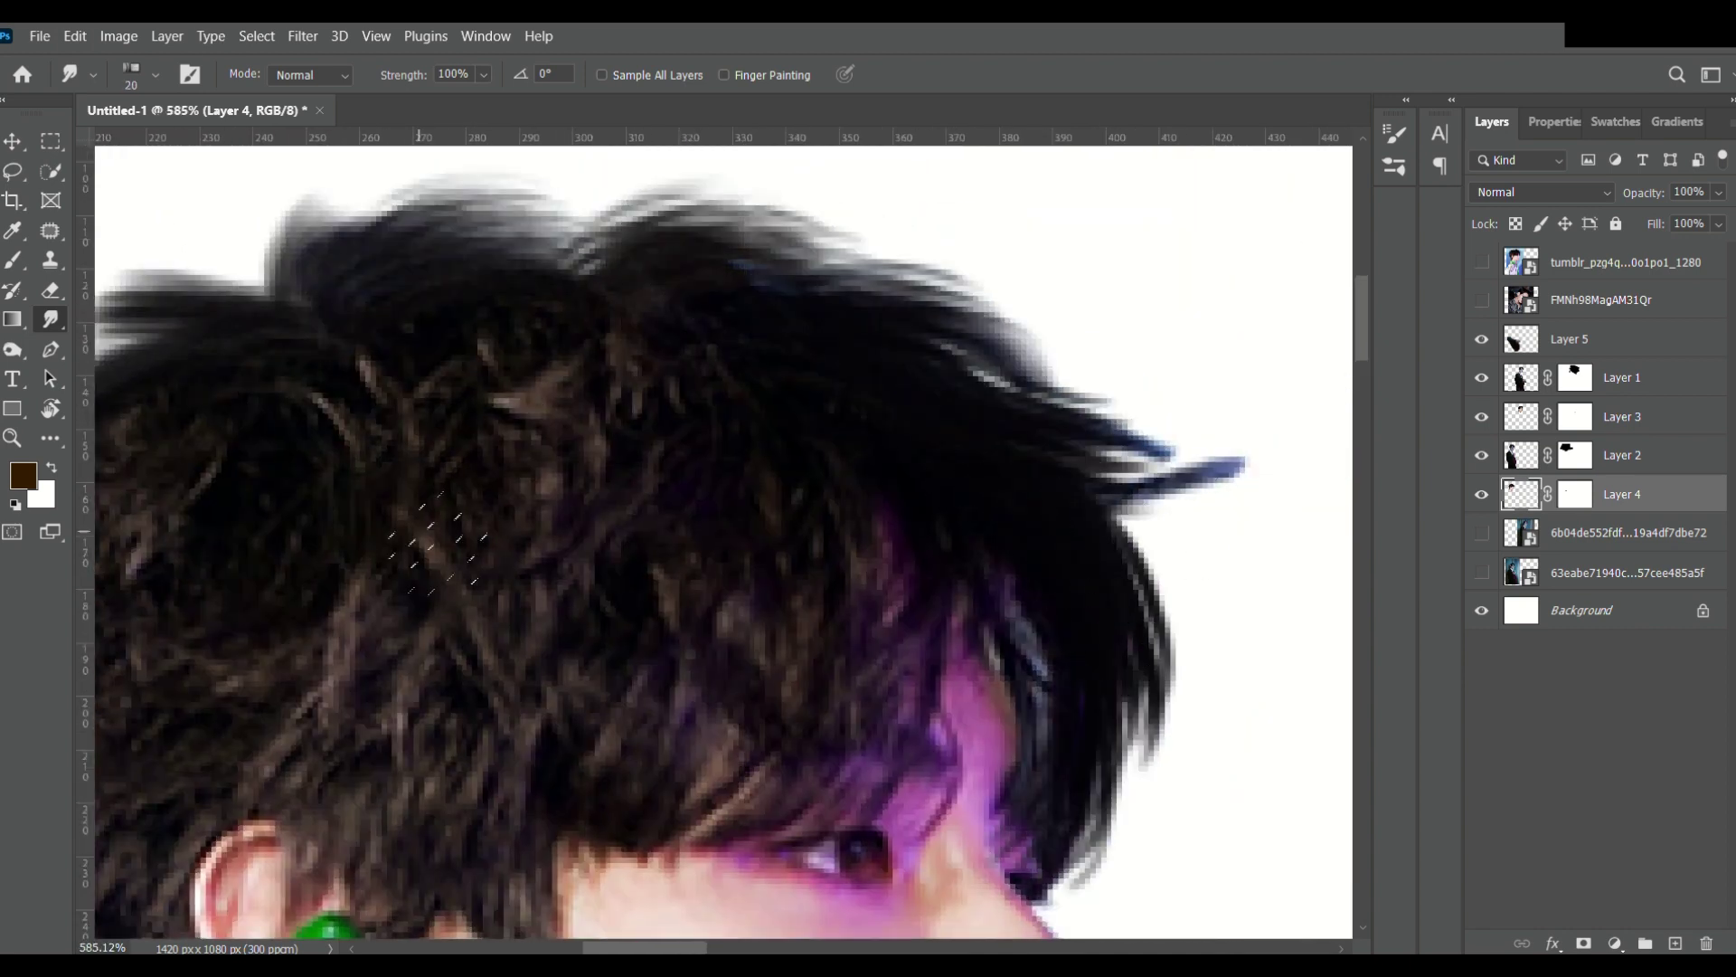
left_click_drag(588, 181, 226, 308)
Blend stray hair strands into the head using a smaller smudge brush.
scroll(619, 578, "down", 2)
key("bracketleft")
key("bracketleft")
left_click_drag(669, 551, 588, 760)
left_click_drag(507, 552, 543, 760)
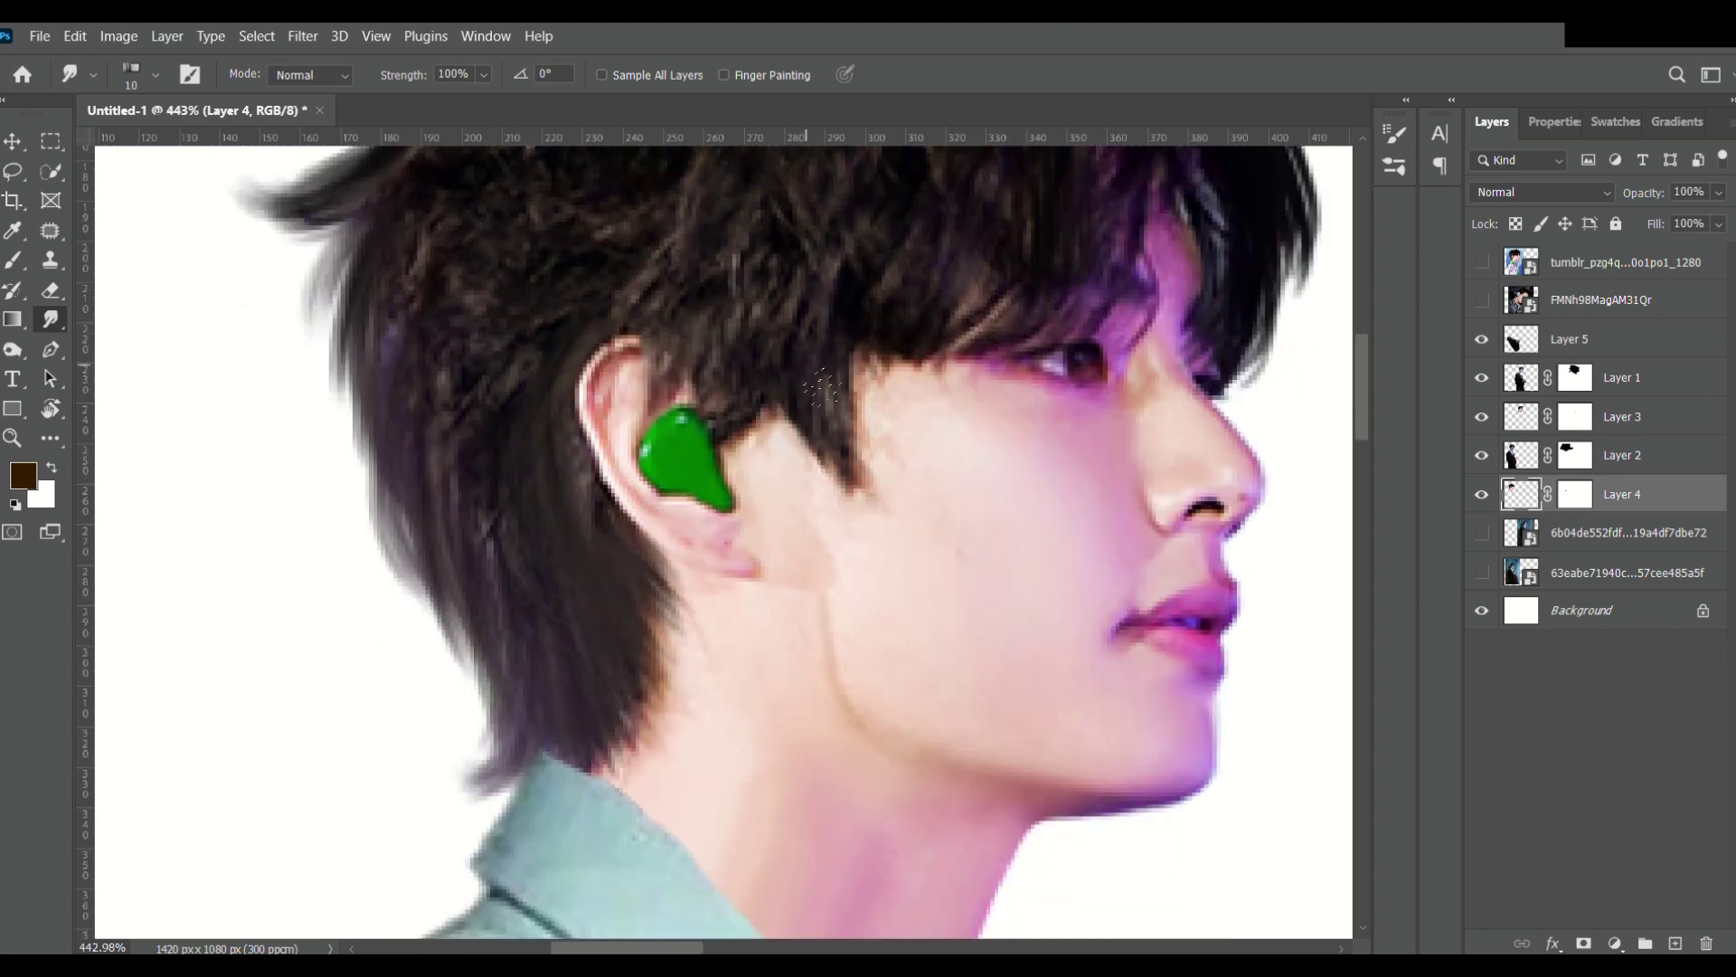
left_click_drag(796, 380, 895, 534)
Smudge the other boy's hair near the ear and along the top.
key("alt+bracketright")
scroll(723, 542, "right", 10)
key("bracketright")
key("bracketright")
left_click_drag(737, 655, 688, 705)
left_click_drag(976, 308, 1202, 244)
left_click_drag(1022, 262, 832, 298)
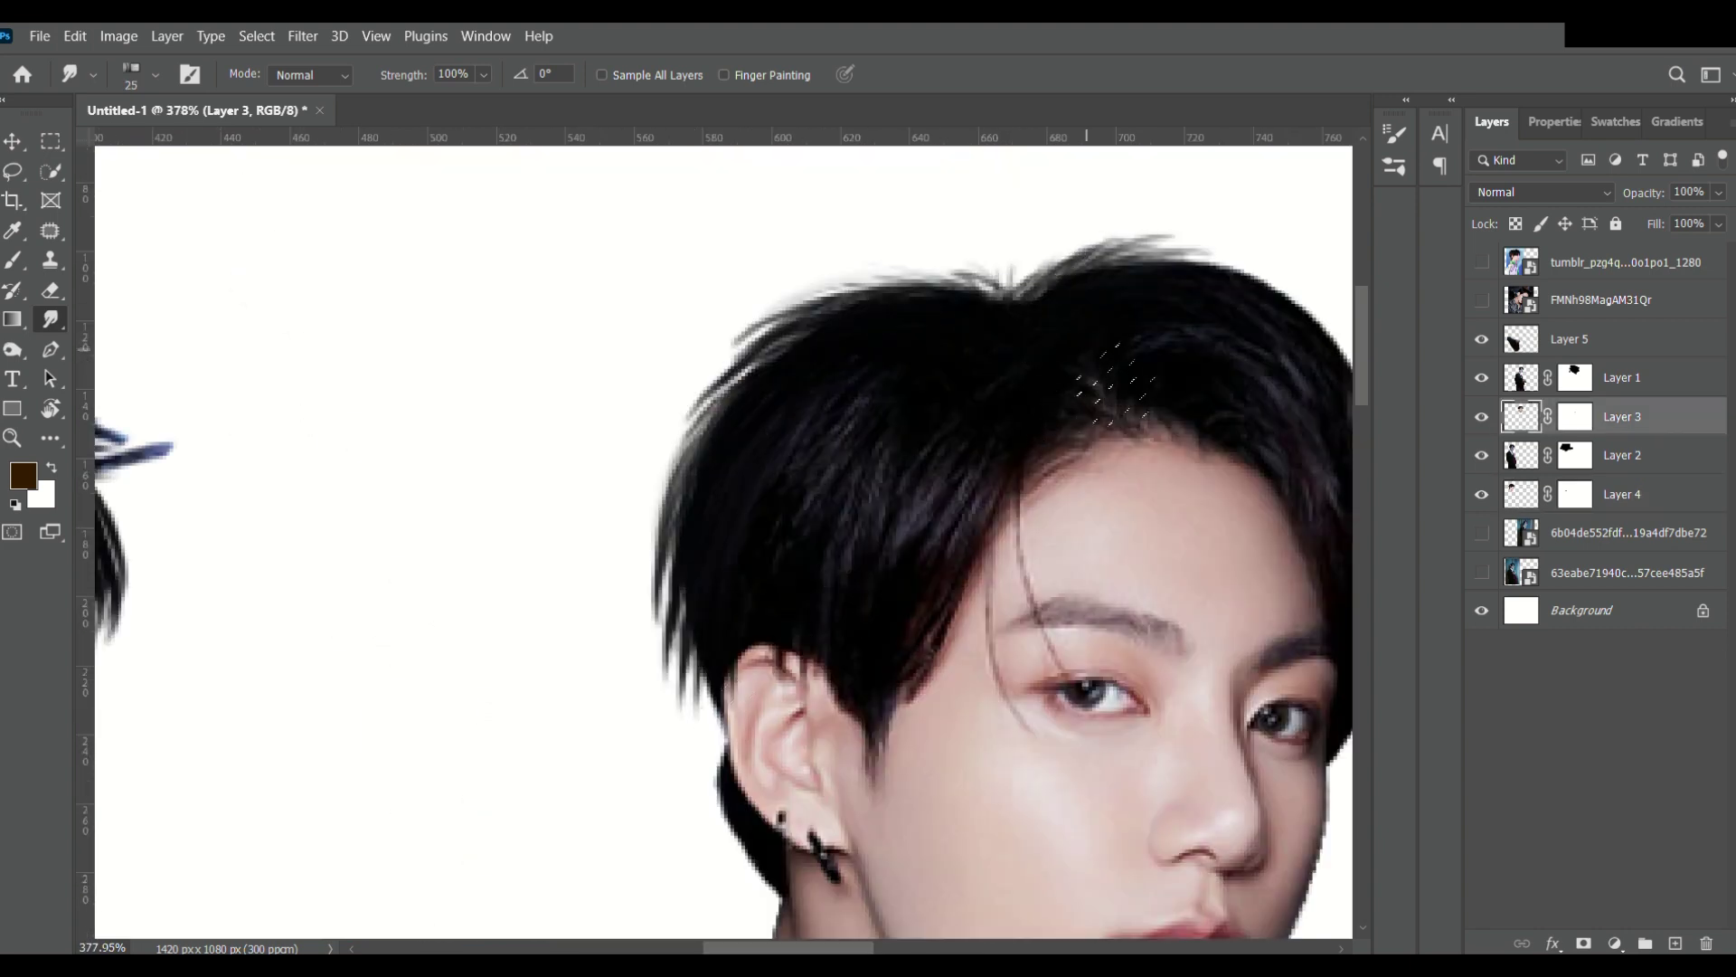
left_click_drag(1076, 289, 1294, 244)
Smudge the other boy's right hair edge into strands.
scroll(1031, 543, "right", 5)
mouse_move(905, 272)
left_mouse_down()
mouse_move(1026, 597)
mouse_move(1013, 724)
left_mouse_up()
left_click_drag(1048, 425, 1027, 763)
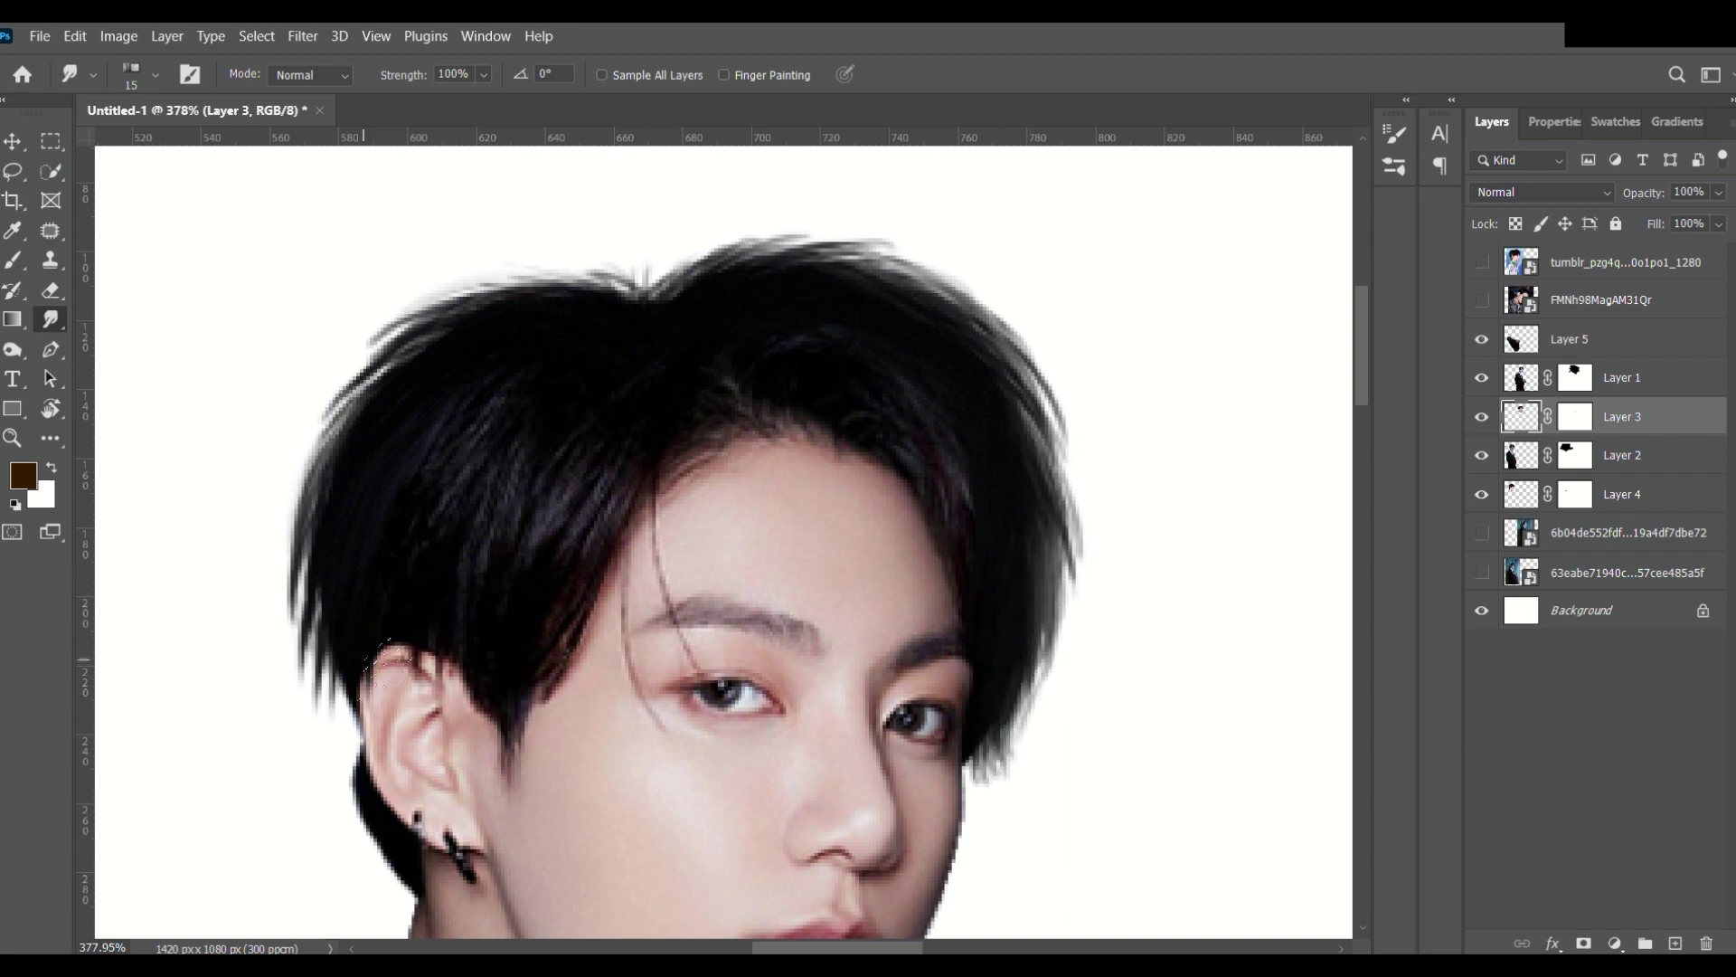
left_click_drag(334, 643, 362, 769)
Push dark strands out behind the ear and hide the leftover patch beside the hand.
scroll(361, 769, "up", 3)
key("bracketleft")
key("bracketleft")
key("bracketleft")
mouse_move(434, 353)
left_mouse_down()
mouse_move(574, 701)
mouse_move(434, 506)
left_mouse_up()
left_click_drag(452, 588, 398, 380)
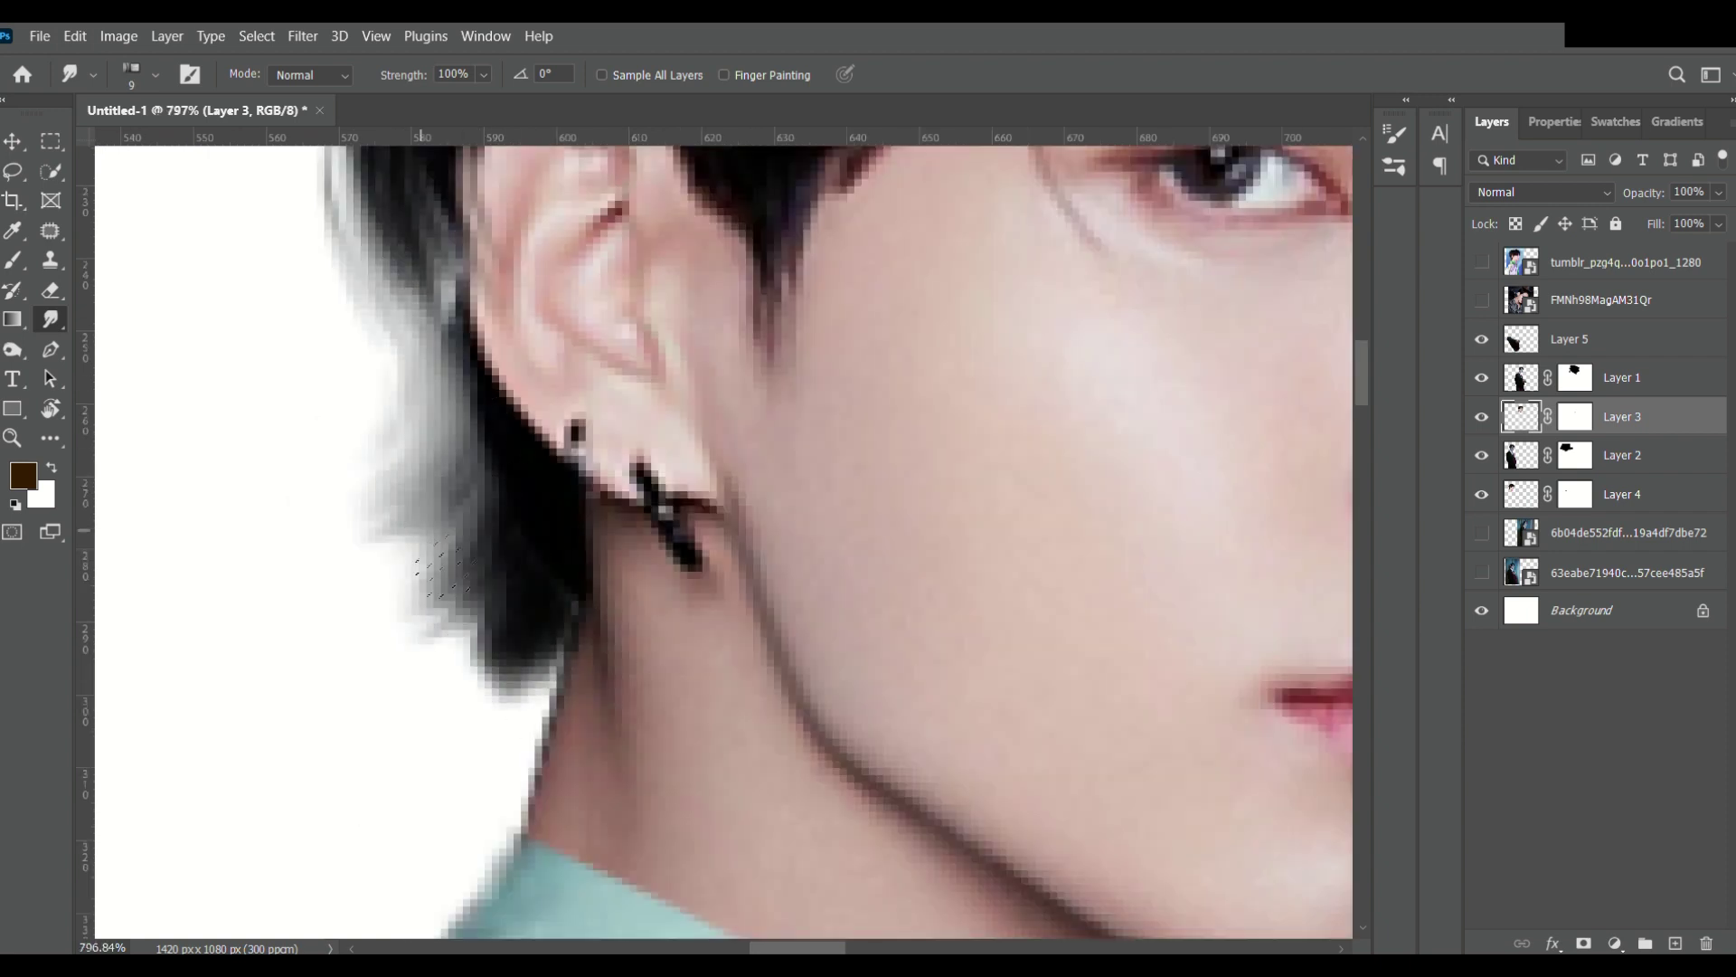
left_click_drag(470, 543, 425, 361)
mouse_move(416, 651)
left_mouse_down()
mouse_move(514, 502)
mouse_move(434, 669)
left_mouse_up()
left_click_drag(407, 507, 542, 633)
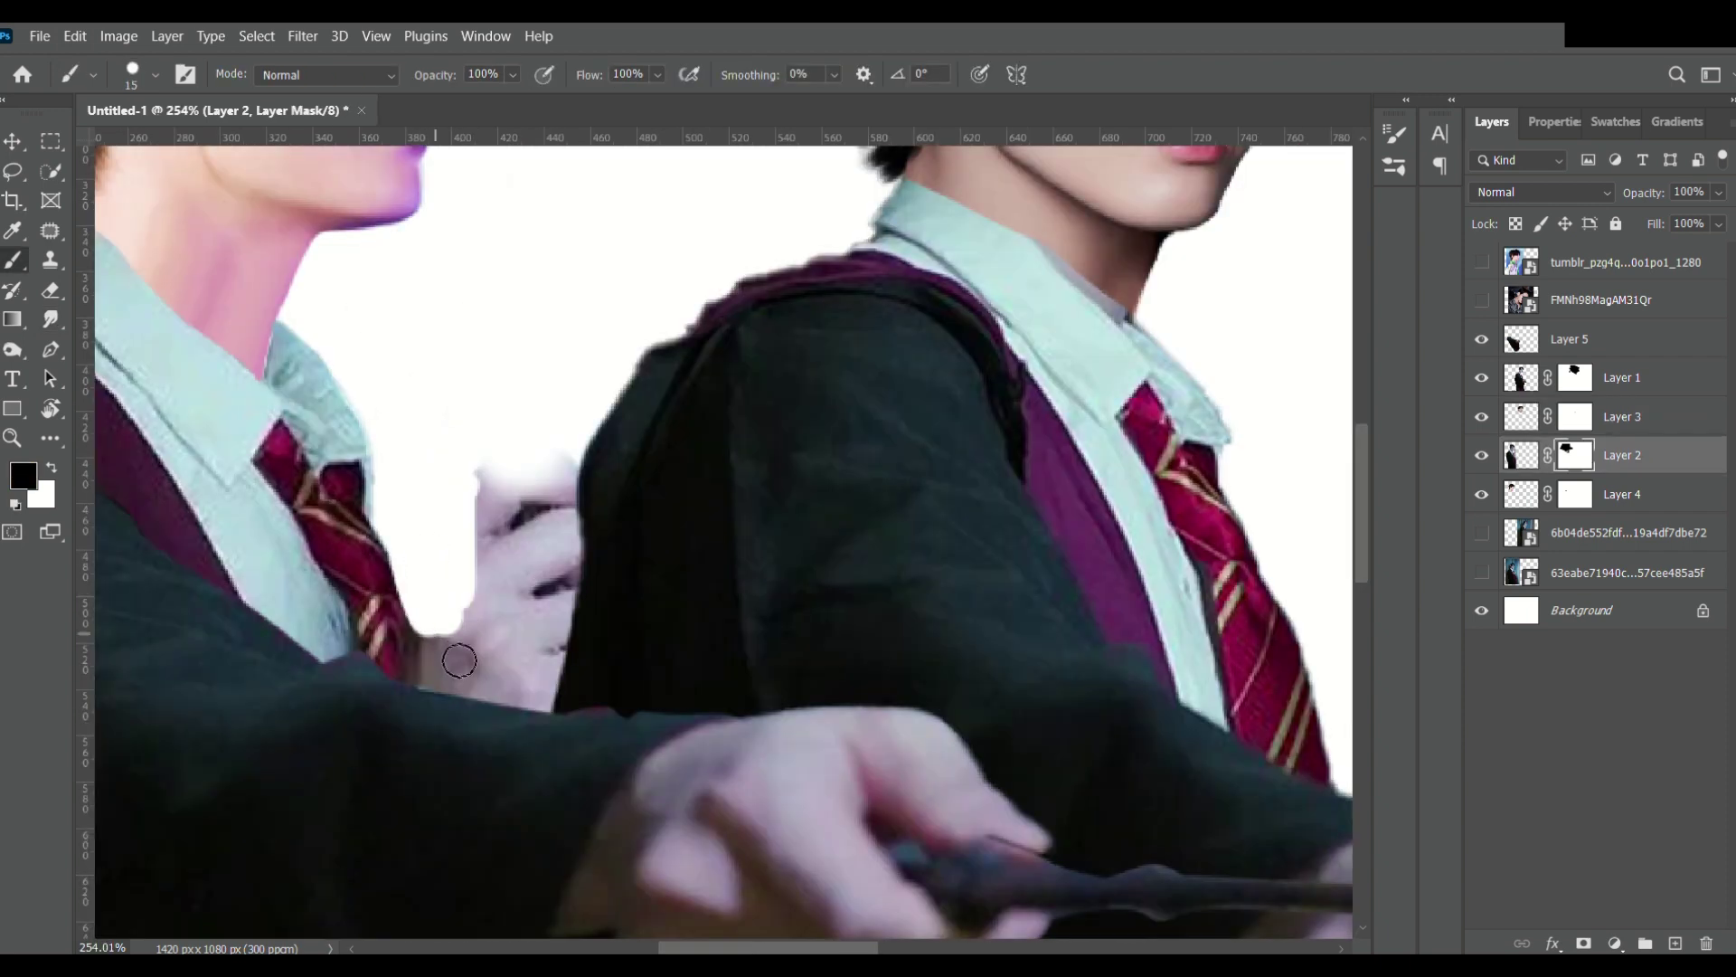
left_click_drag(542, 461, 558, 703)
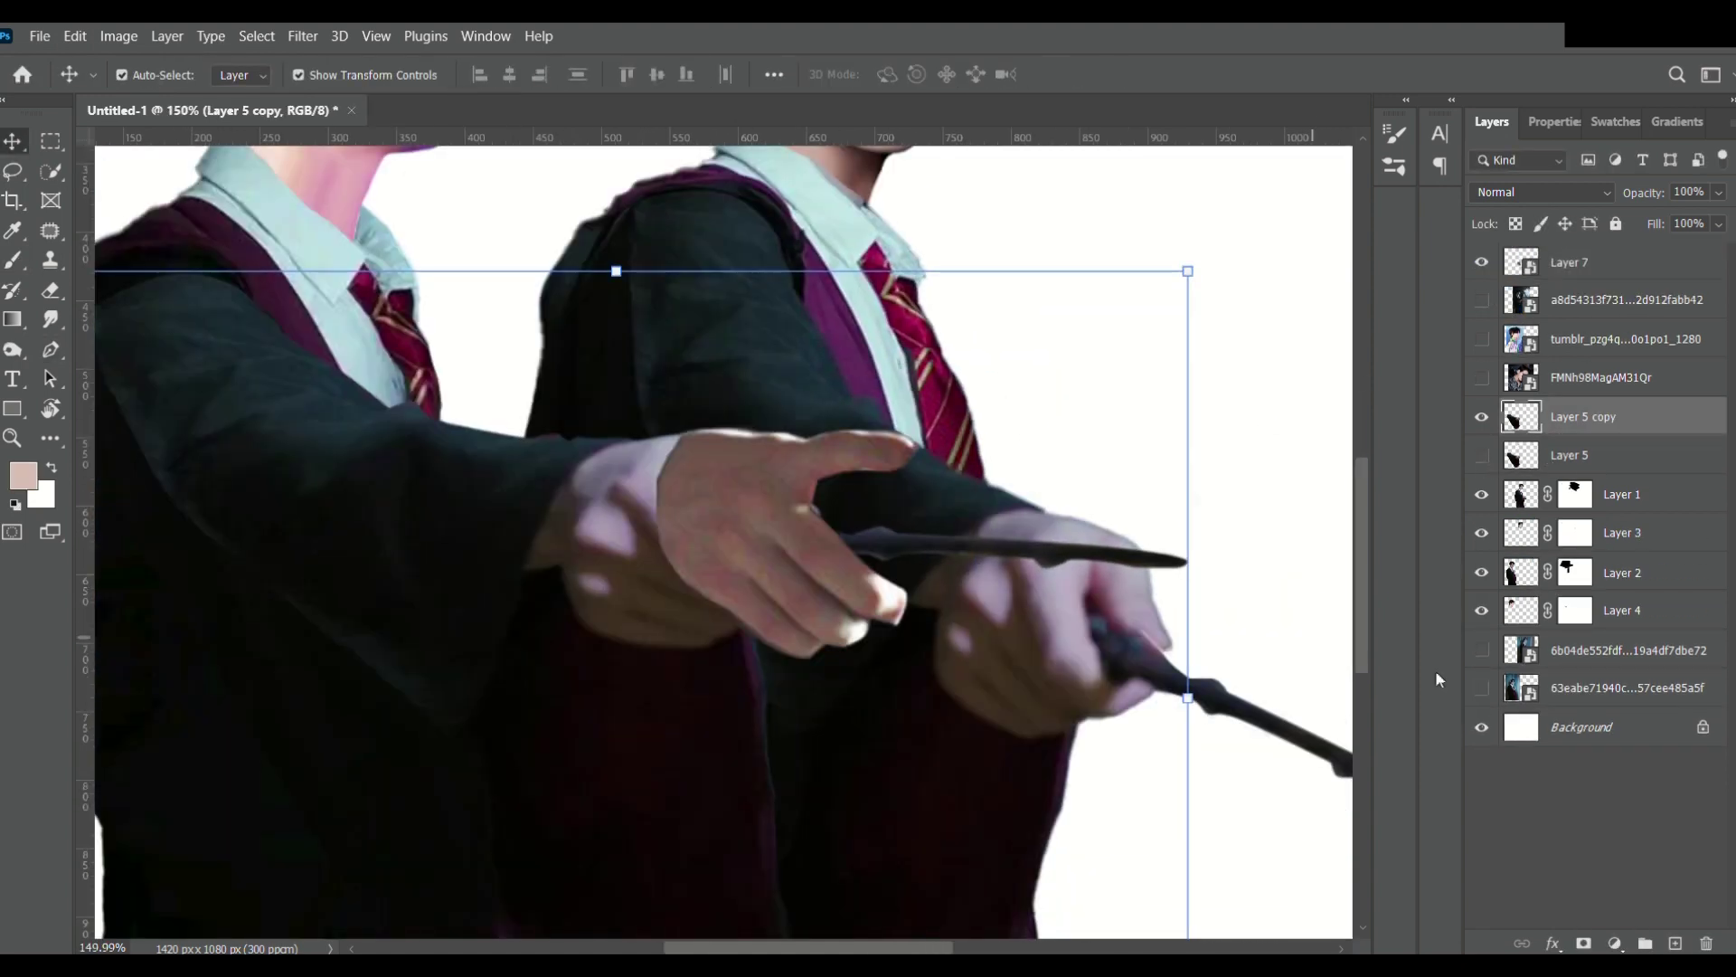
Commit the pasted hand's size and position, undoing a trial smudge on the sleeve cuff.
key("Return")
left_click(51, 320)
mouse_move(659, 465)
left_mouse_down()
mouse_move(615, 667)
mouse_move(632, 546)
mouse_move(588, 636)
left_mouse_up()
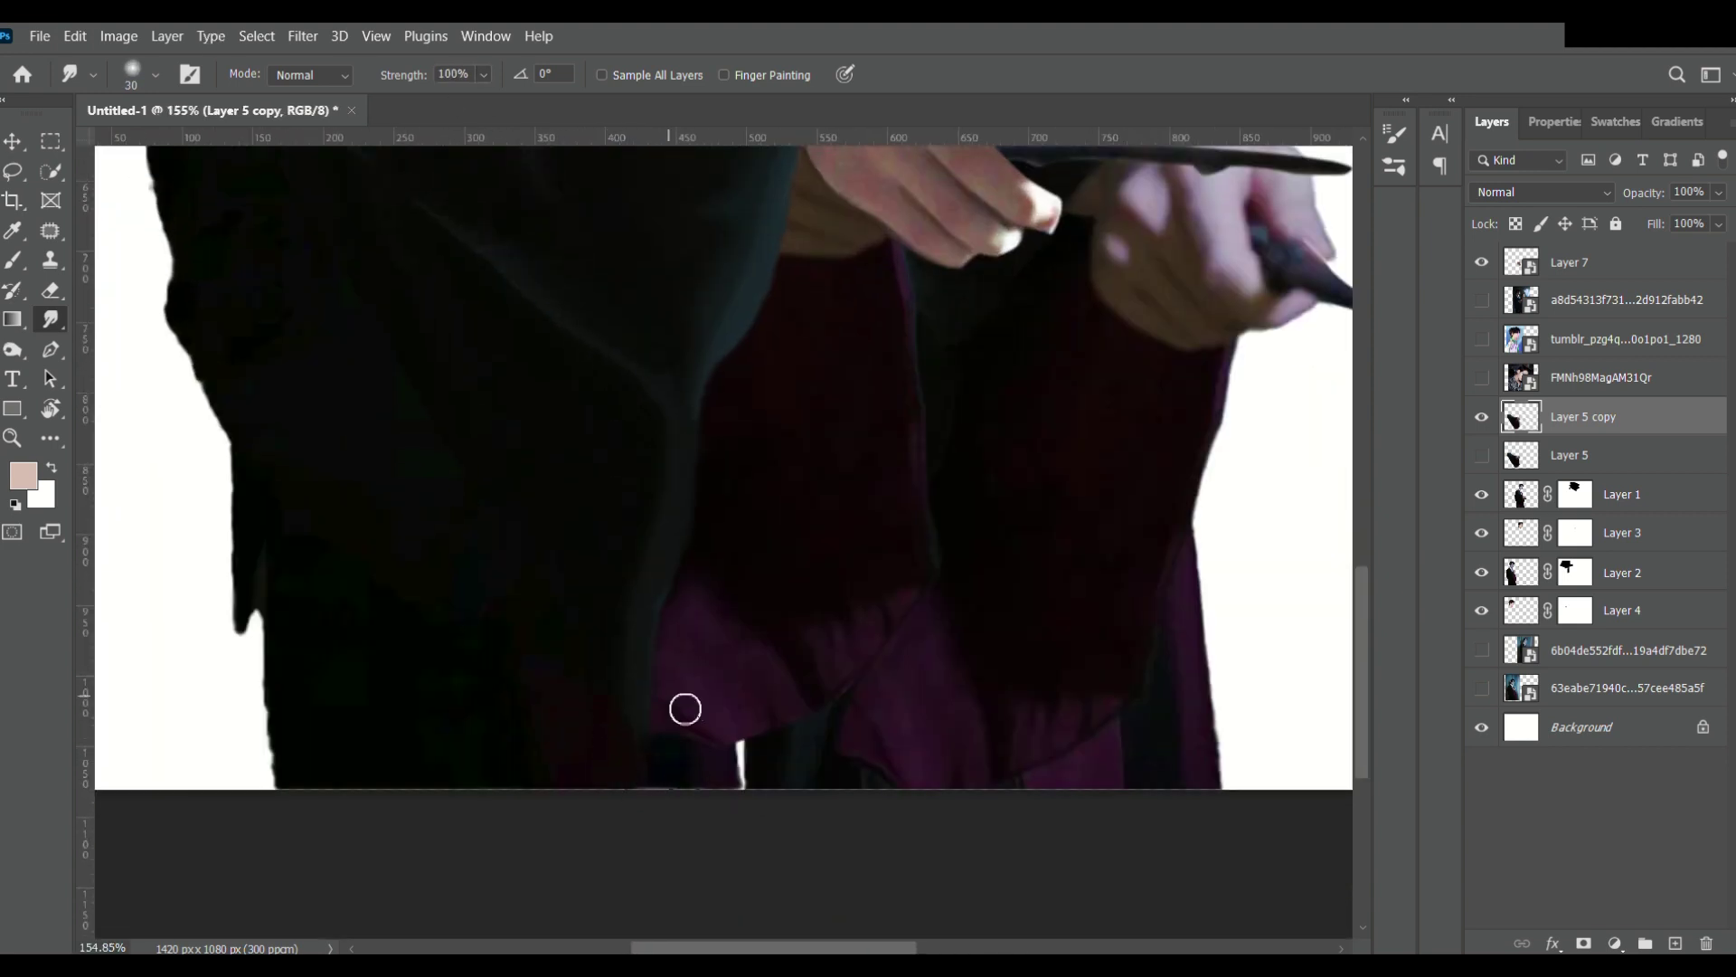
key("ctrl+z")
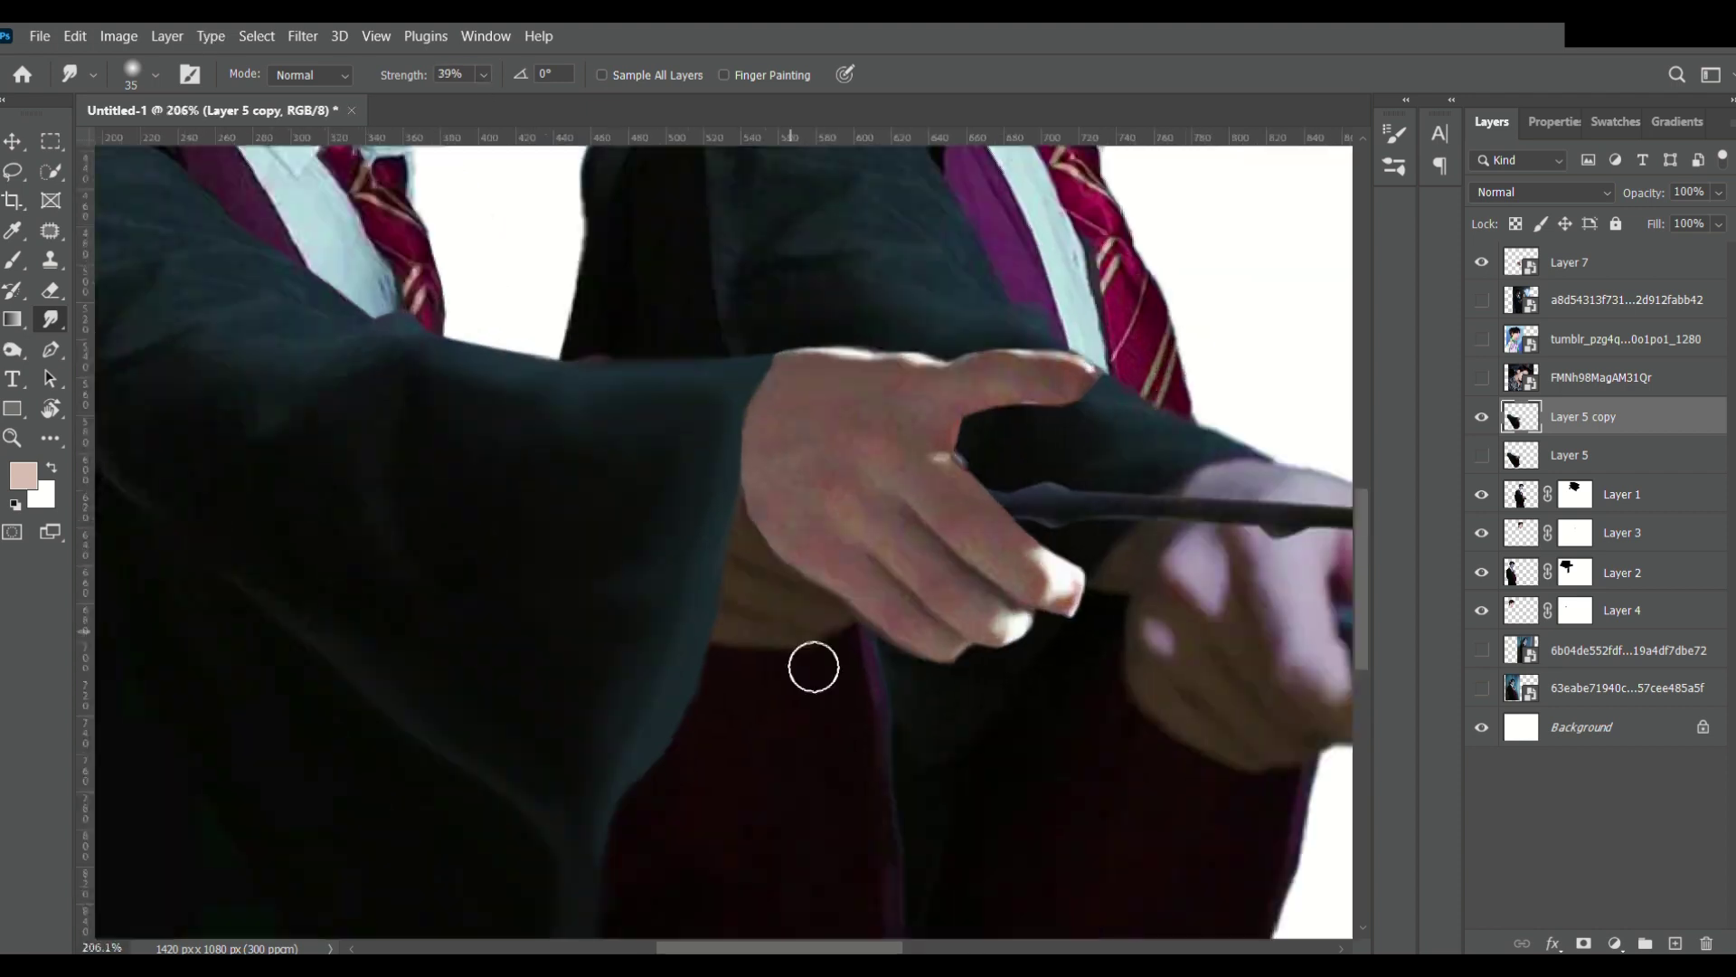
Smudge the skin patch below the hand into the robe and smooth the finger's knuckle highlight.
left_click_drag(792, 537, 874, 639)
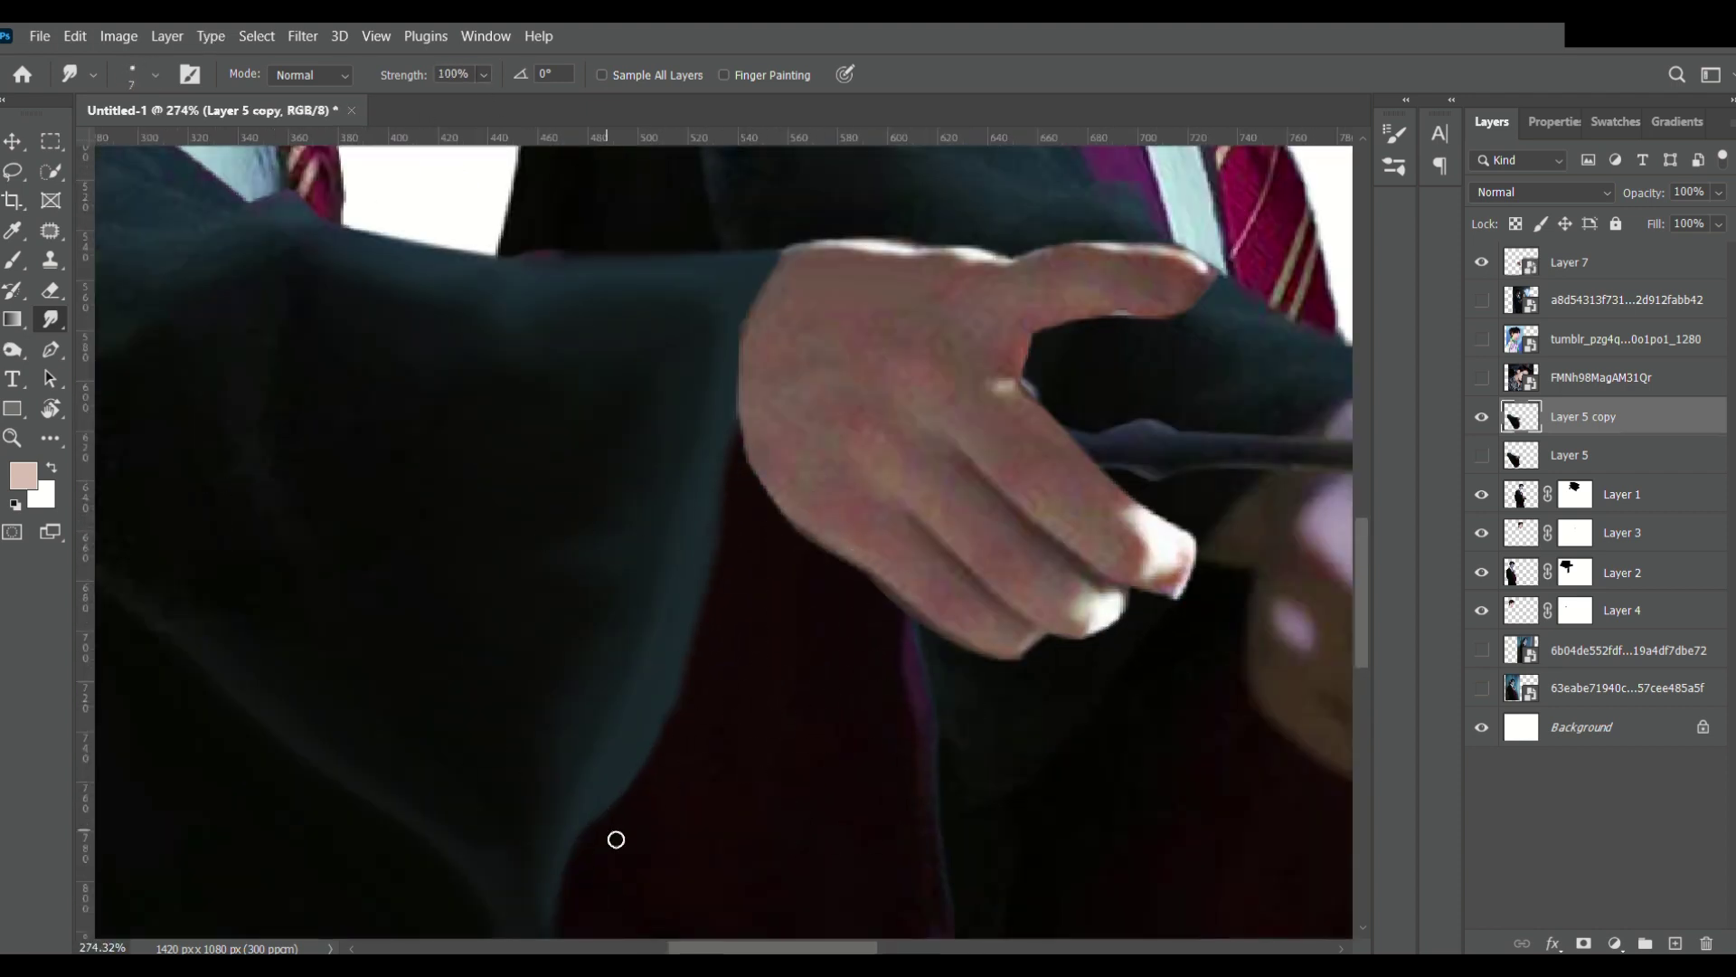
mouse_move(579, 506)
left_mouse_down()
mouse_move(717, 497)
mouse_move(653, 514)
left_mouse_up()
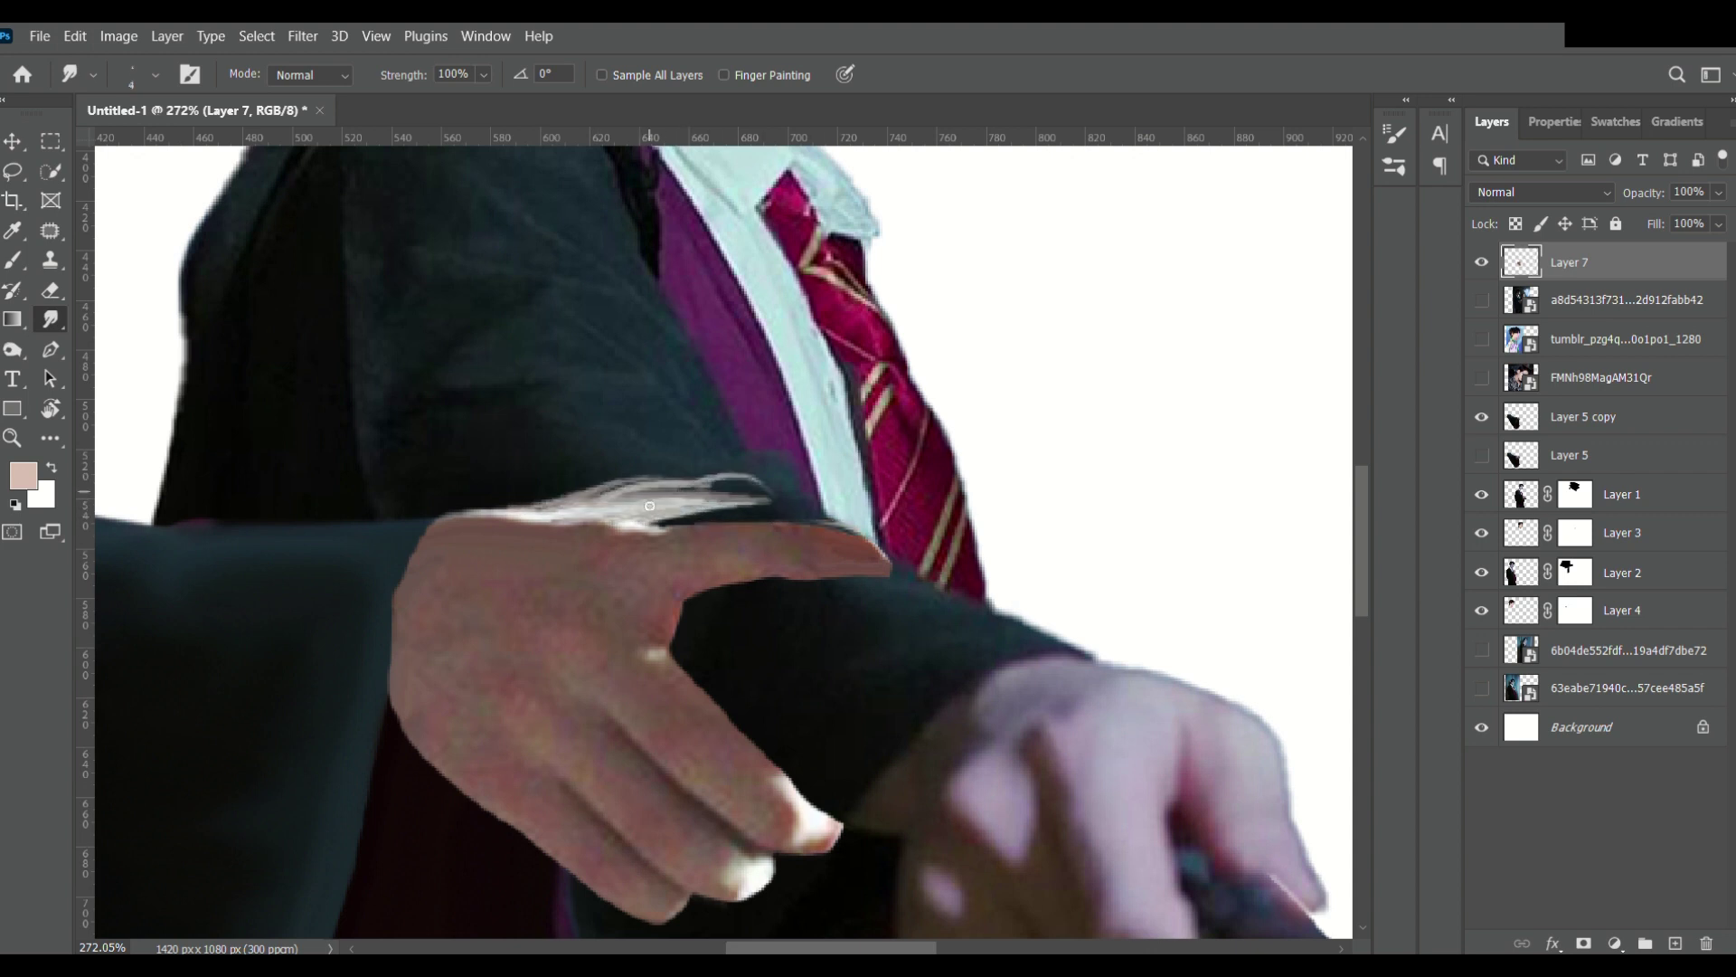
key("bracketright")
key("bracketright")
mouse_move(569, 516)
left_mouse_down()
mouse_move(787, 508)
mouse_move(718, 532)
mouse_move(676, 486)
mouse_move(618, 503)
left_mouse_up()
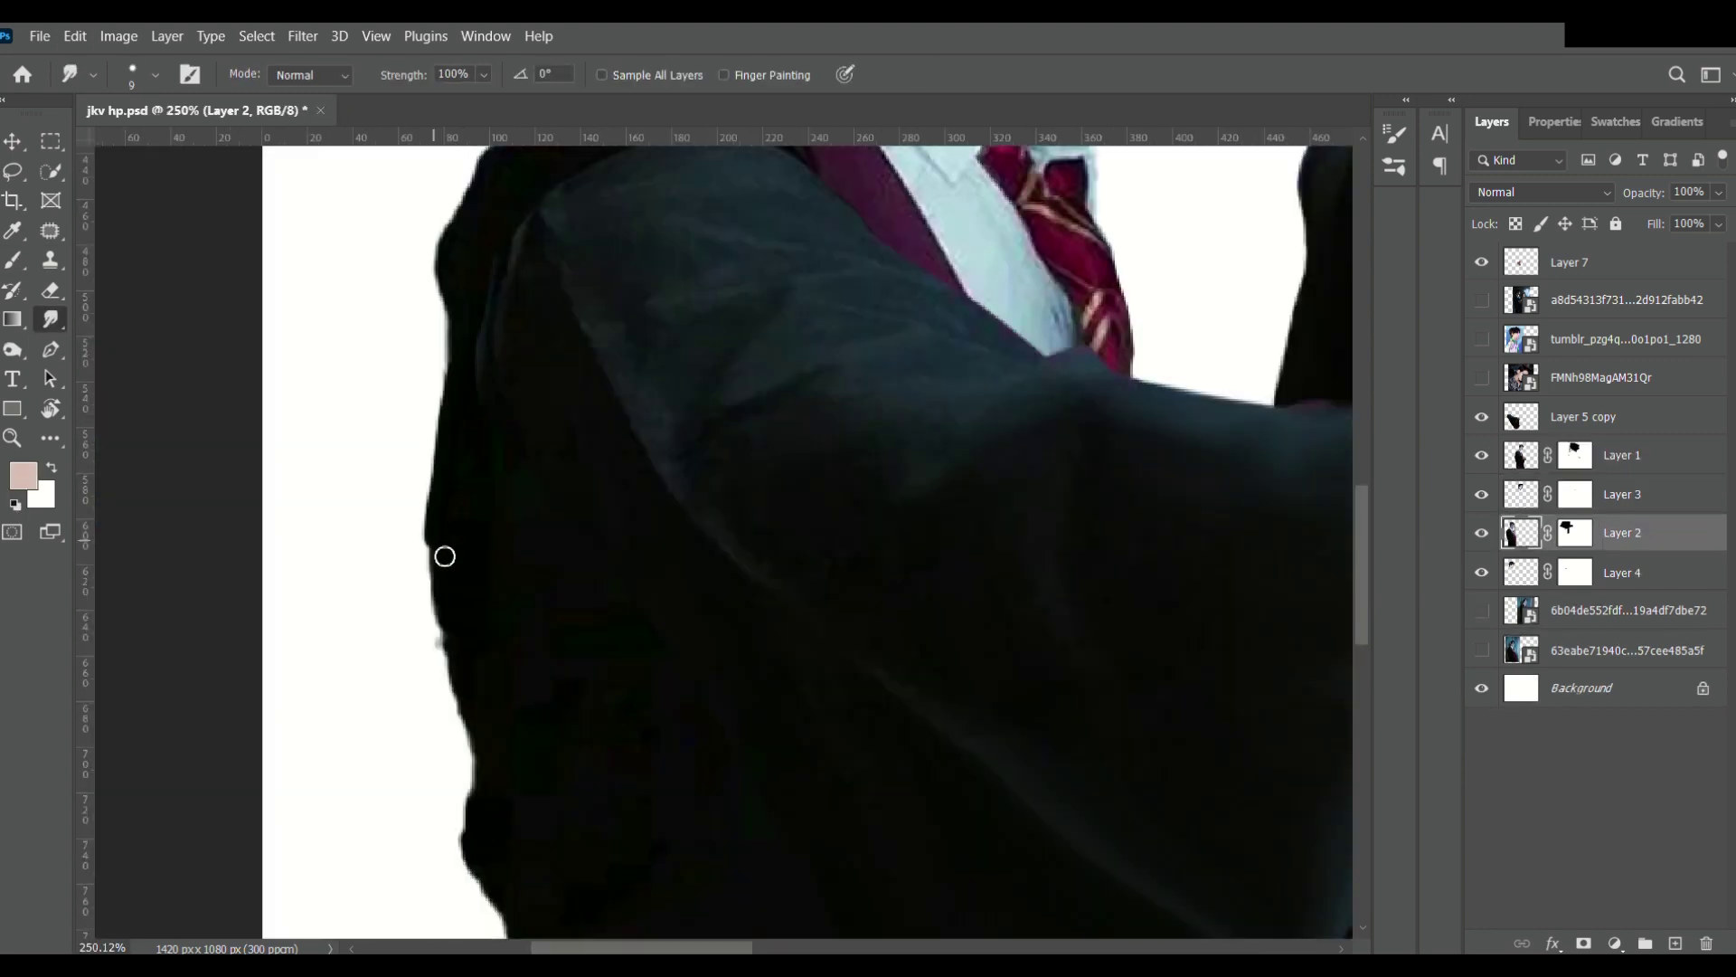
Smudge the robe's outer edges smooth, then paint the purple lapel lining dark green on a Color-mode layer.
left_click_drag(445, 556, 484, 818)
scroll(547, 666, "down", 3)
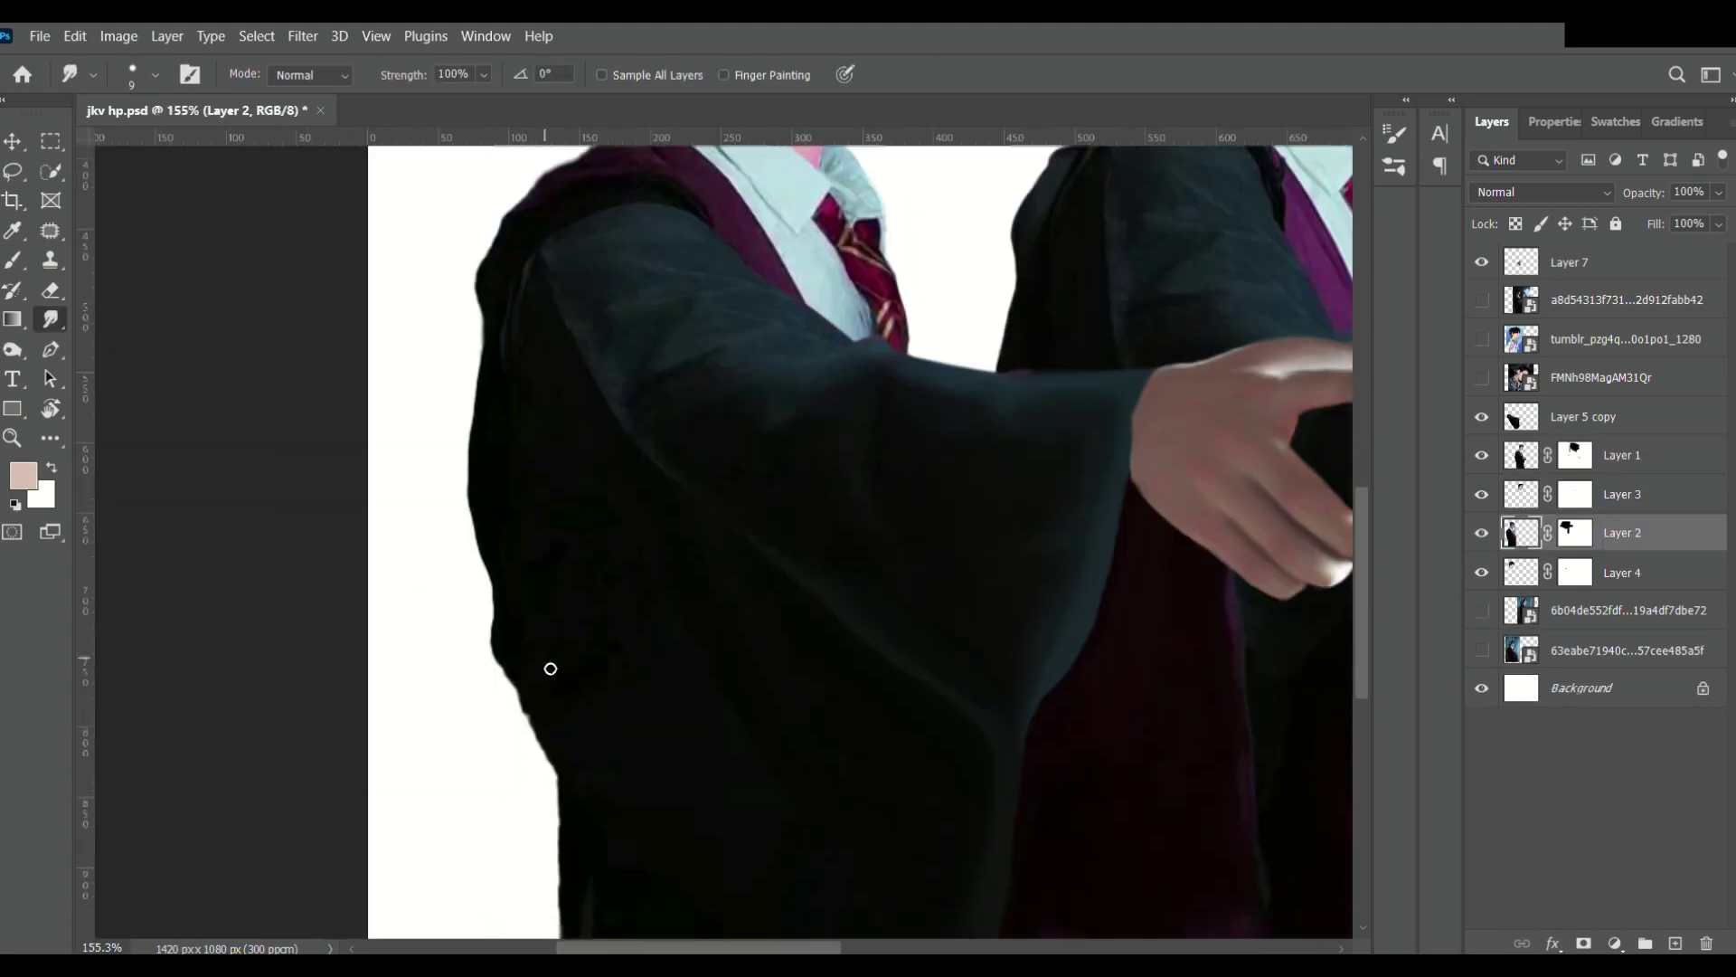
scroll(570, 644, "up", 3)
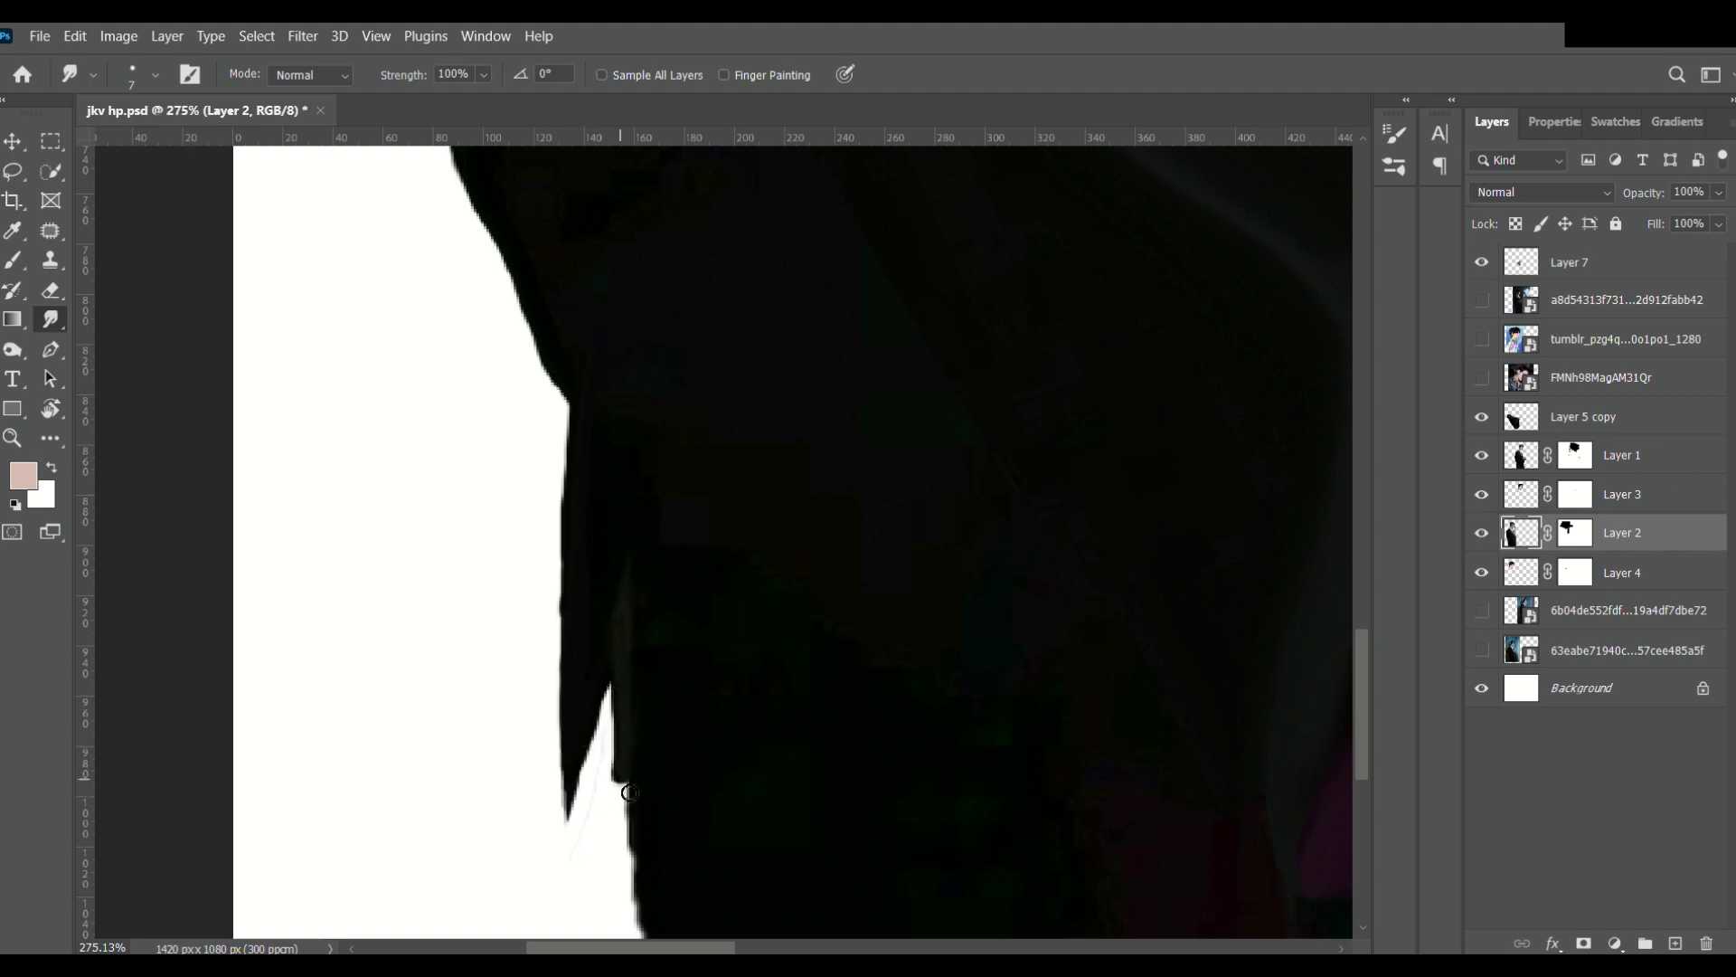
left_click_drag(630, 792, 627, 949)
scroll(626, 949, "down", 5)
key("bracketright")
key("bracketright")
key("bracketright")
mouse_move(608, 601)
left_mouse_down()
mouse_move(590, 493)
mouse_move(818, 924)
left_mouse_up()
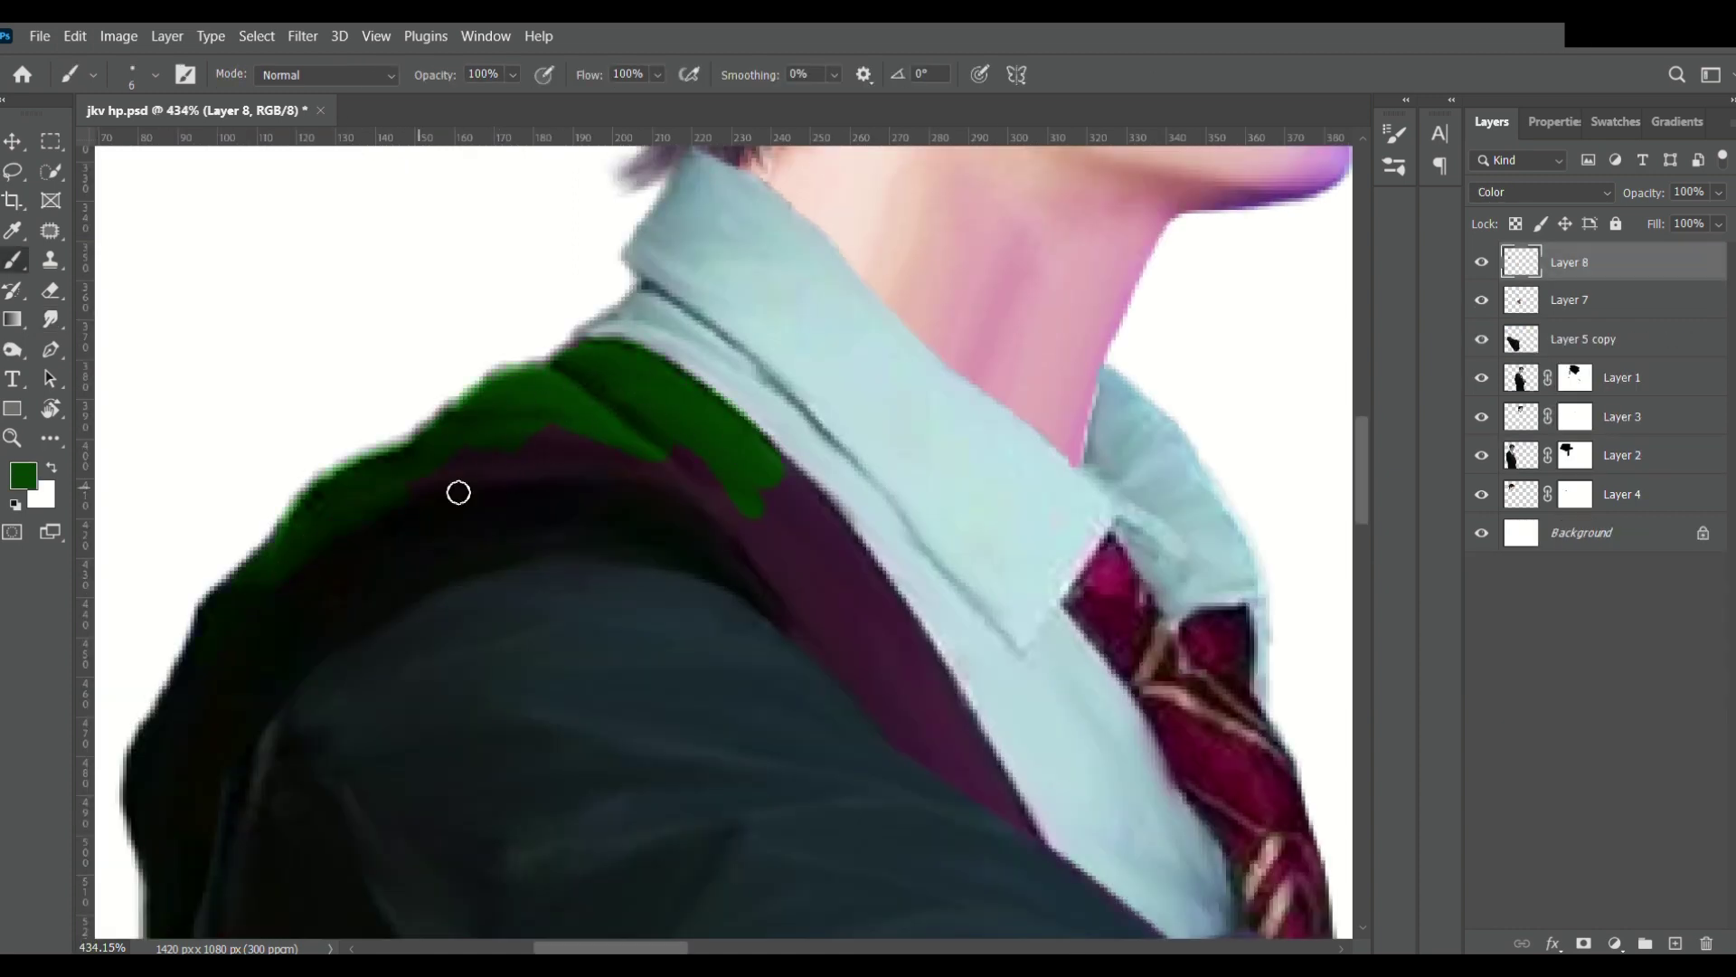
mouse_move(459, 492)
left_mouse_down()
mouse_move(790, 578)
mouse_move(922, 666)
mouse_move(814, 633)
mouse_move(941, 768)
left_mouse_up()
Paint the boy's tie green on Layer 8.
scroll(1007, 568, "down", 3)
key("bracketleft")
key("bracketleft")
key("bracketleft")
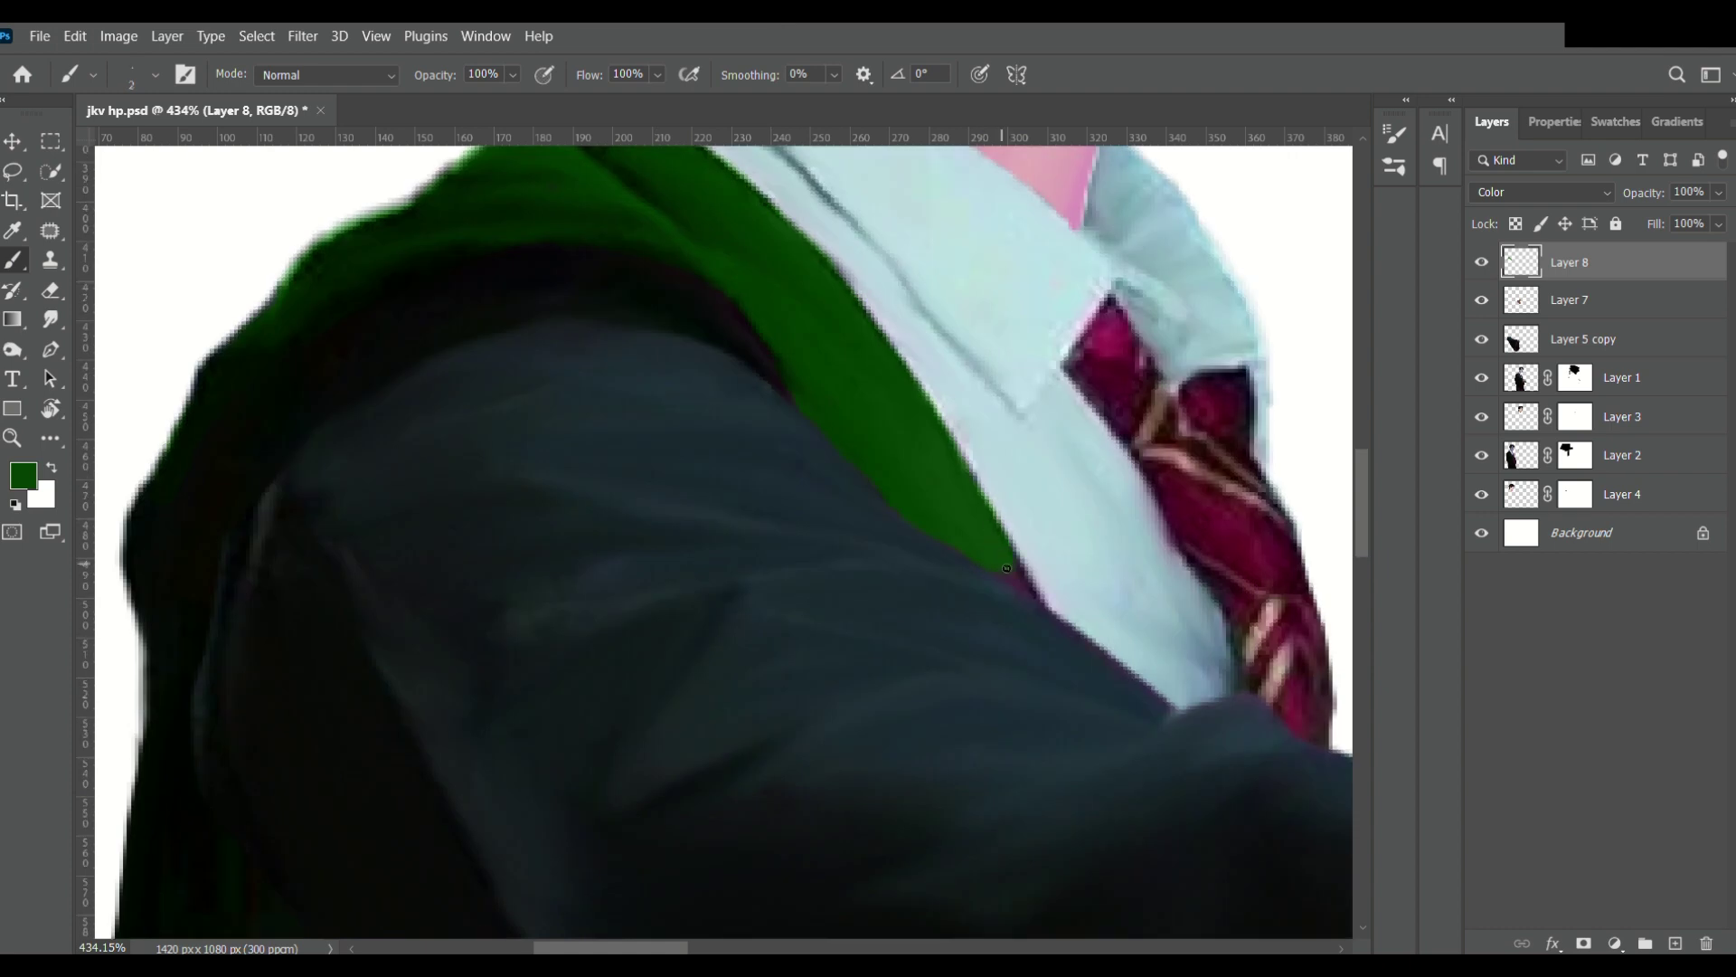
scroll(887, 494, "down", 5)
scroll(888, 494, "up", 5)
scroll(895, 461, "down", 5)
scroll(895, 461, "up", 5)
key("bracketright")
key("bracketright")
mouse_move(868, 445)
left_mouse_down()
mouse_move(1031, 601)
mouse_move(973, 496)
mouse_move(1082, 779)
left_mouse_up()
On a new layer, paint white stripes across the green tie and tidy them with the Eraser.
key("ctrl+shift+alt+n")
key("x")
left_click_drag(951, 511, 1067, 587)
key("e")
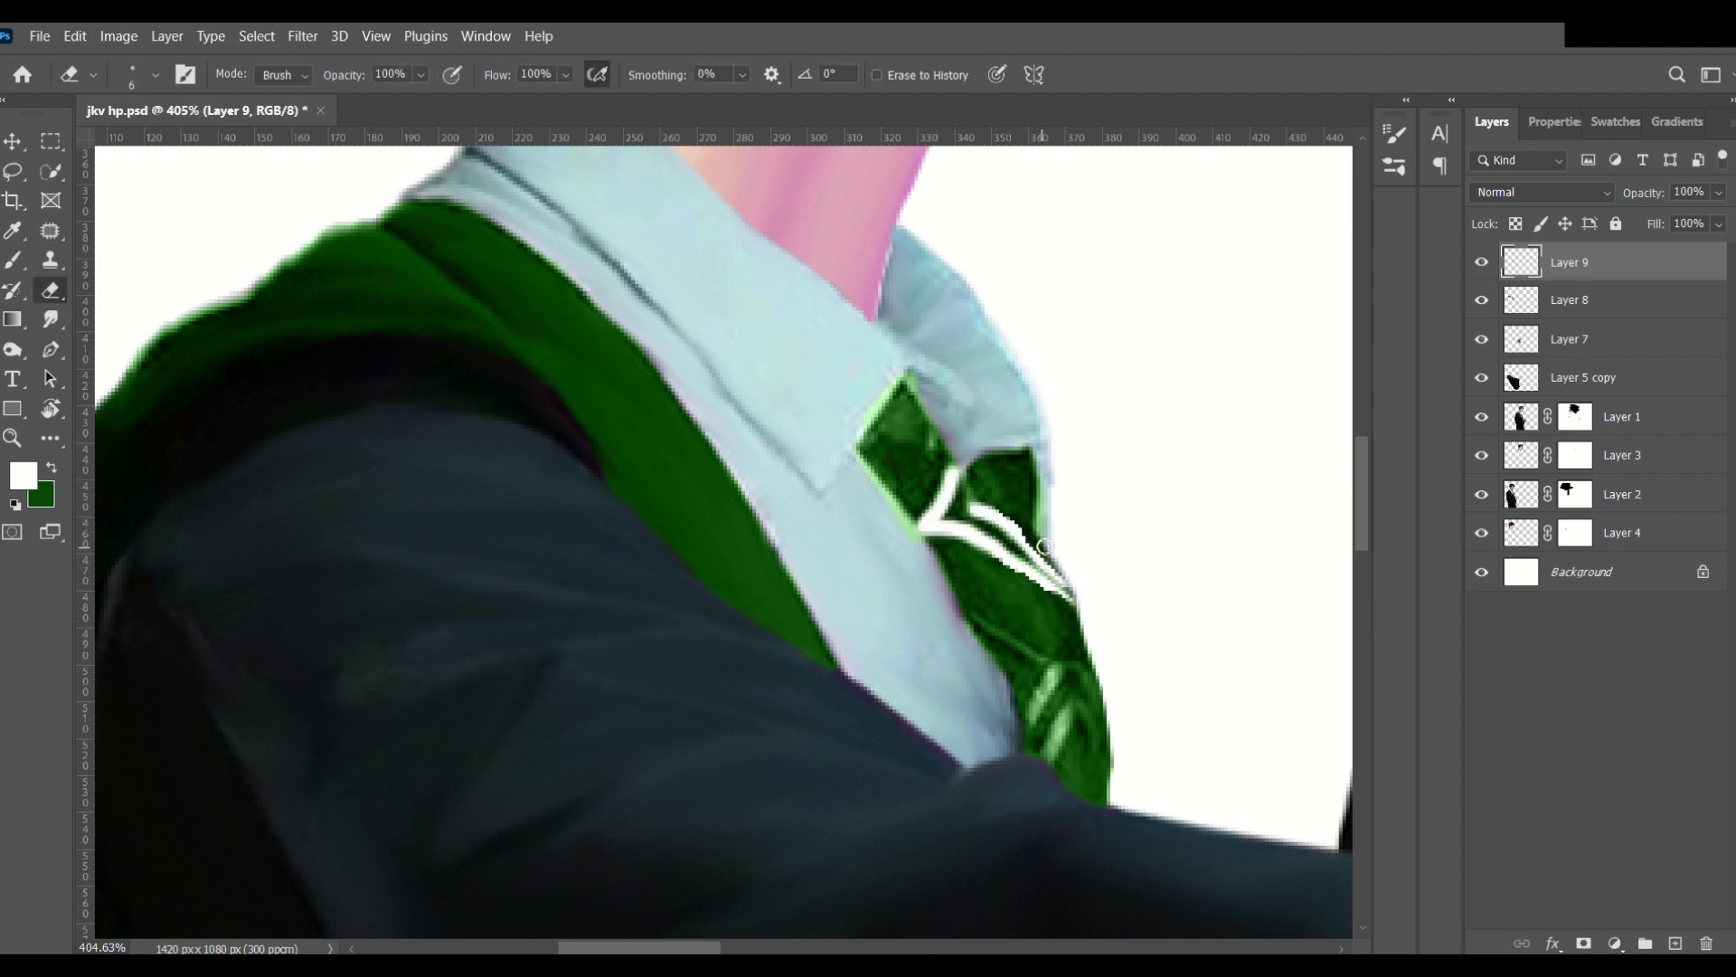
key("b")
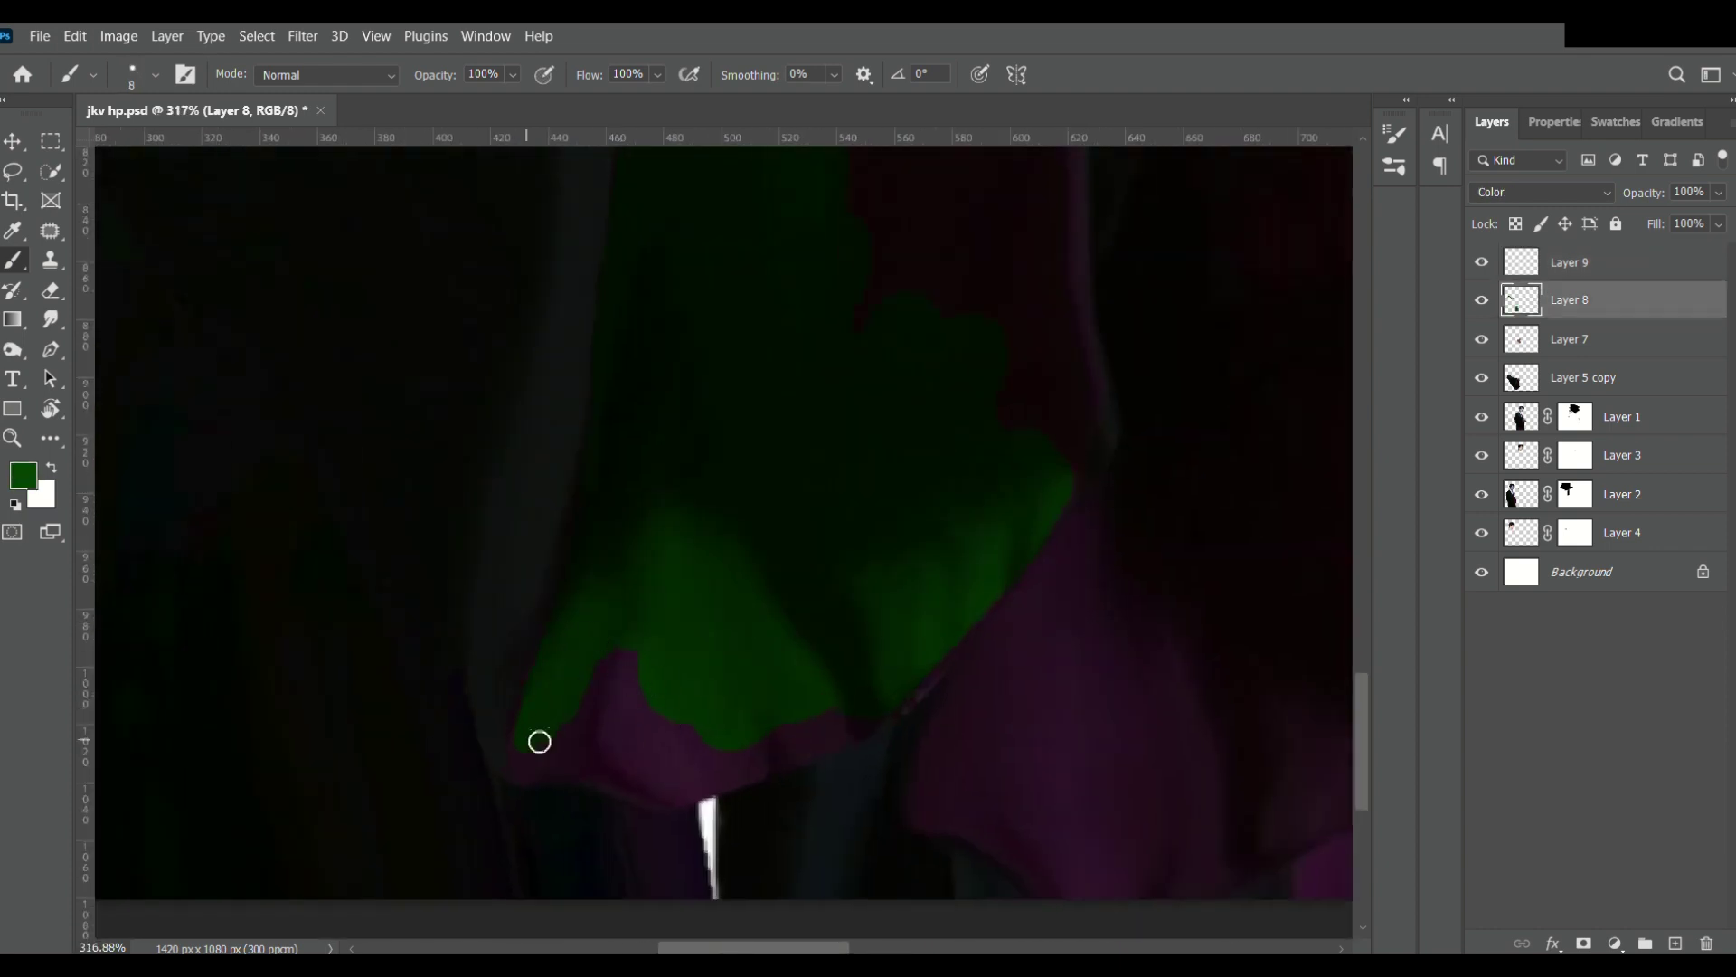
Brush green lining down the robe beside the wand hand, adjusting brush size for the hand edge.
key("bracketright")
key("bracketright")
scroll(879, 633, "up", 3)
scroll(1098, 617, "up", 1)
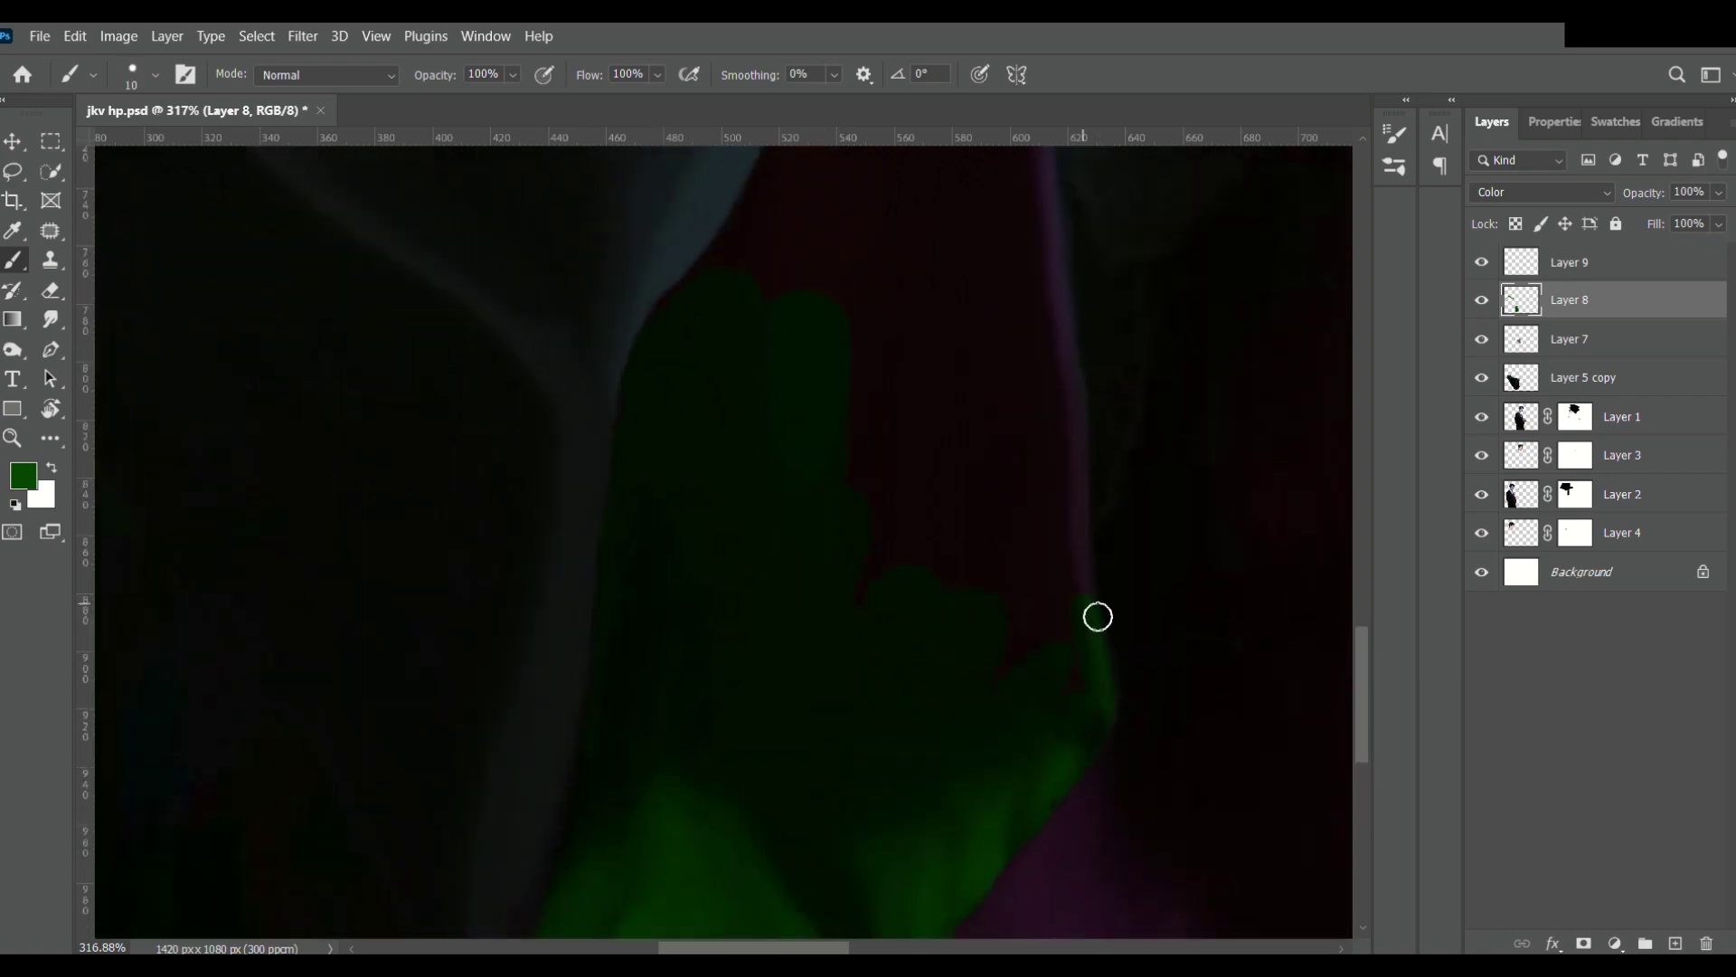
scroll(1072, 588, "up", 3)
key("bracketleft")
key("bracketleft")
key("bracketleft")
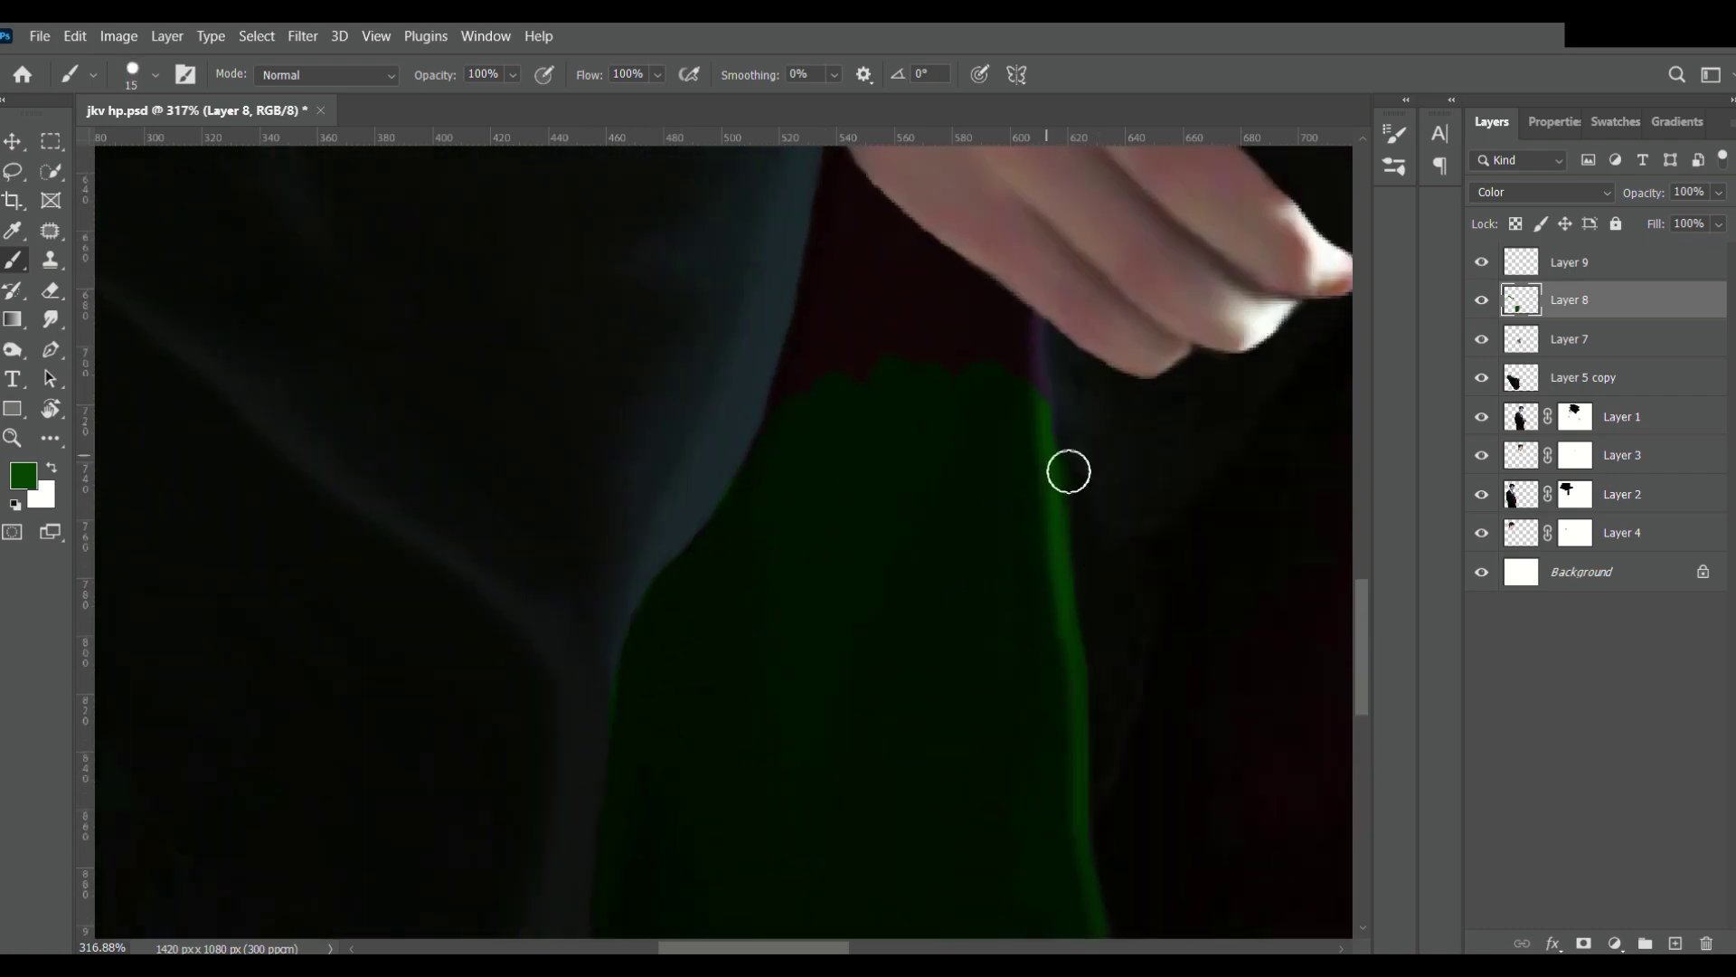
left_click_drag(957, 356, 1009, 335)
scroll(825, 525, "up", 2)
key("bracketleft")
key("bracketleft")
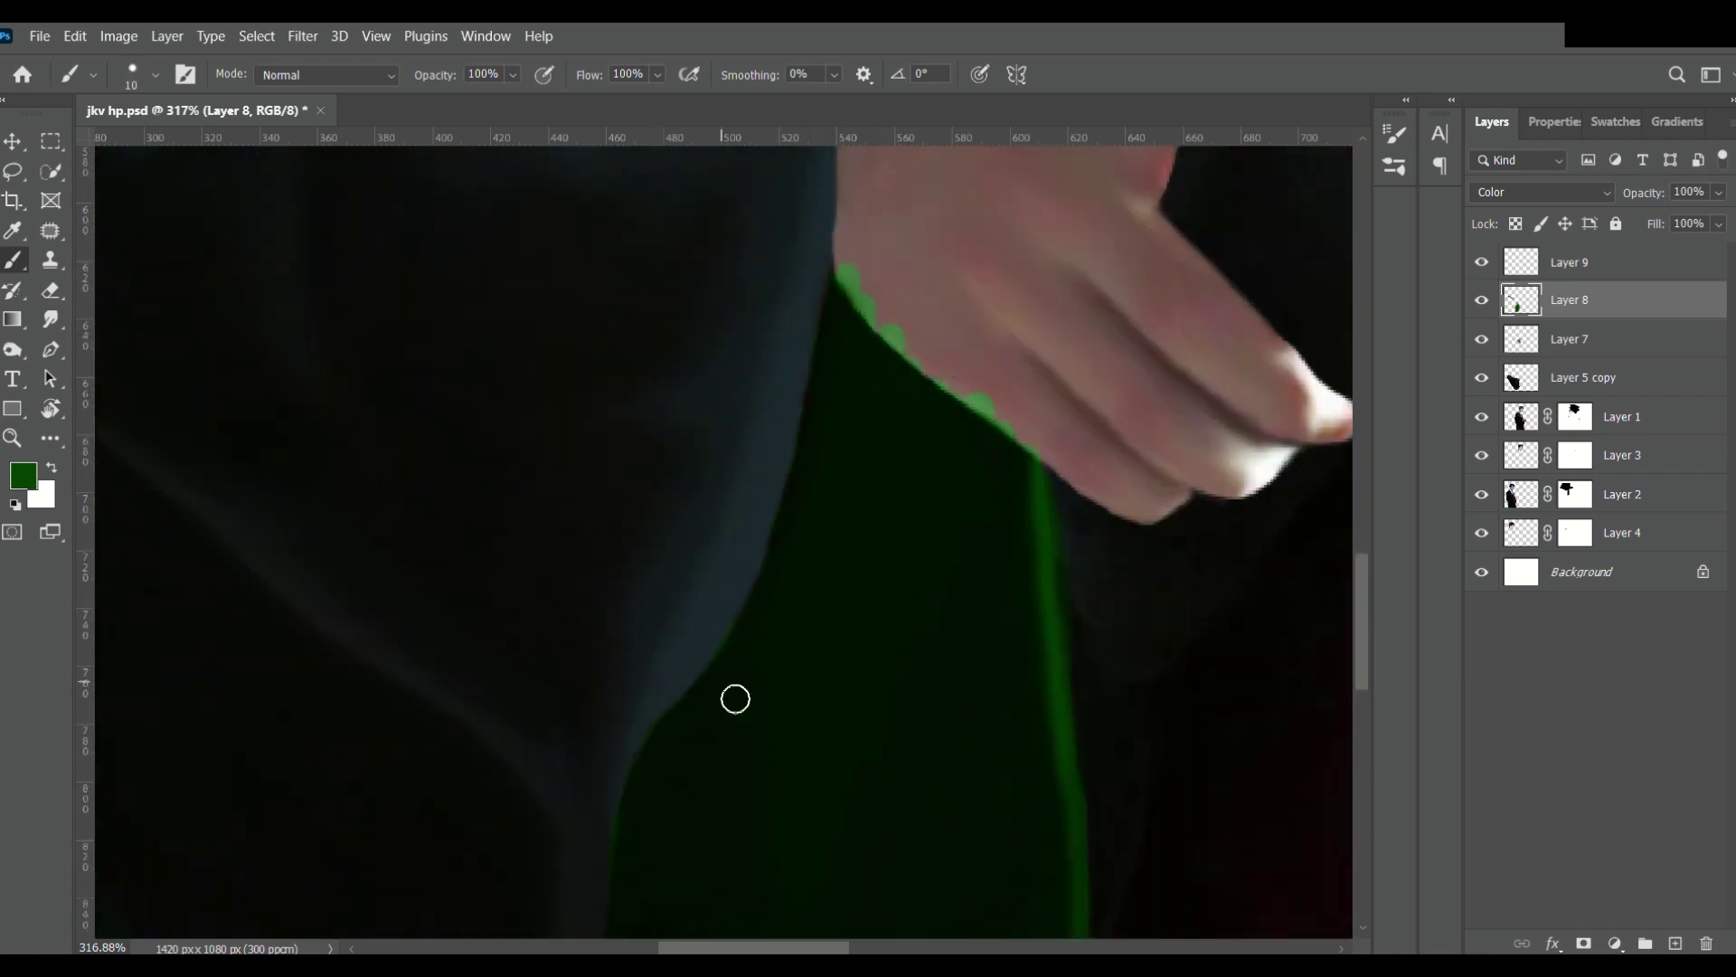
key("e")
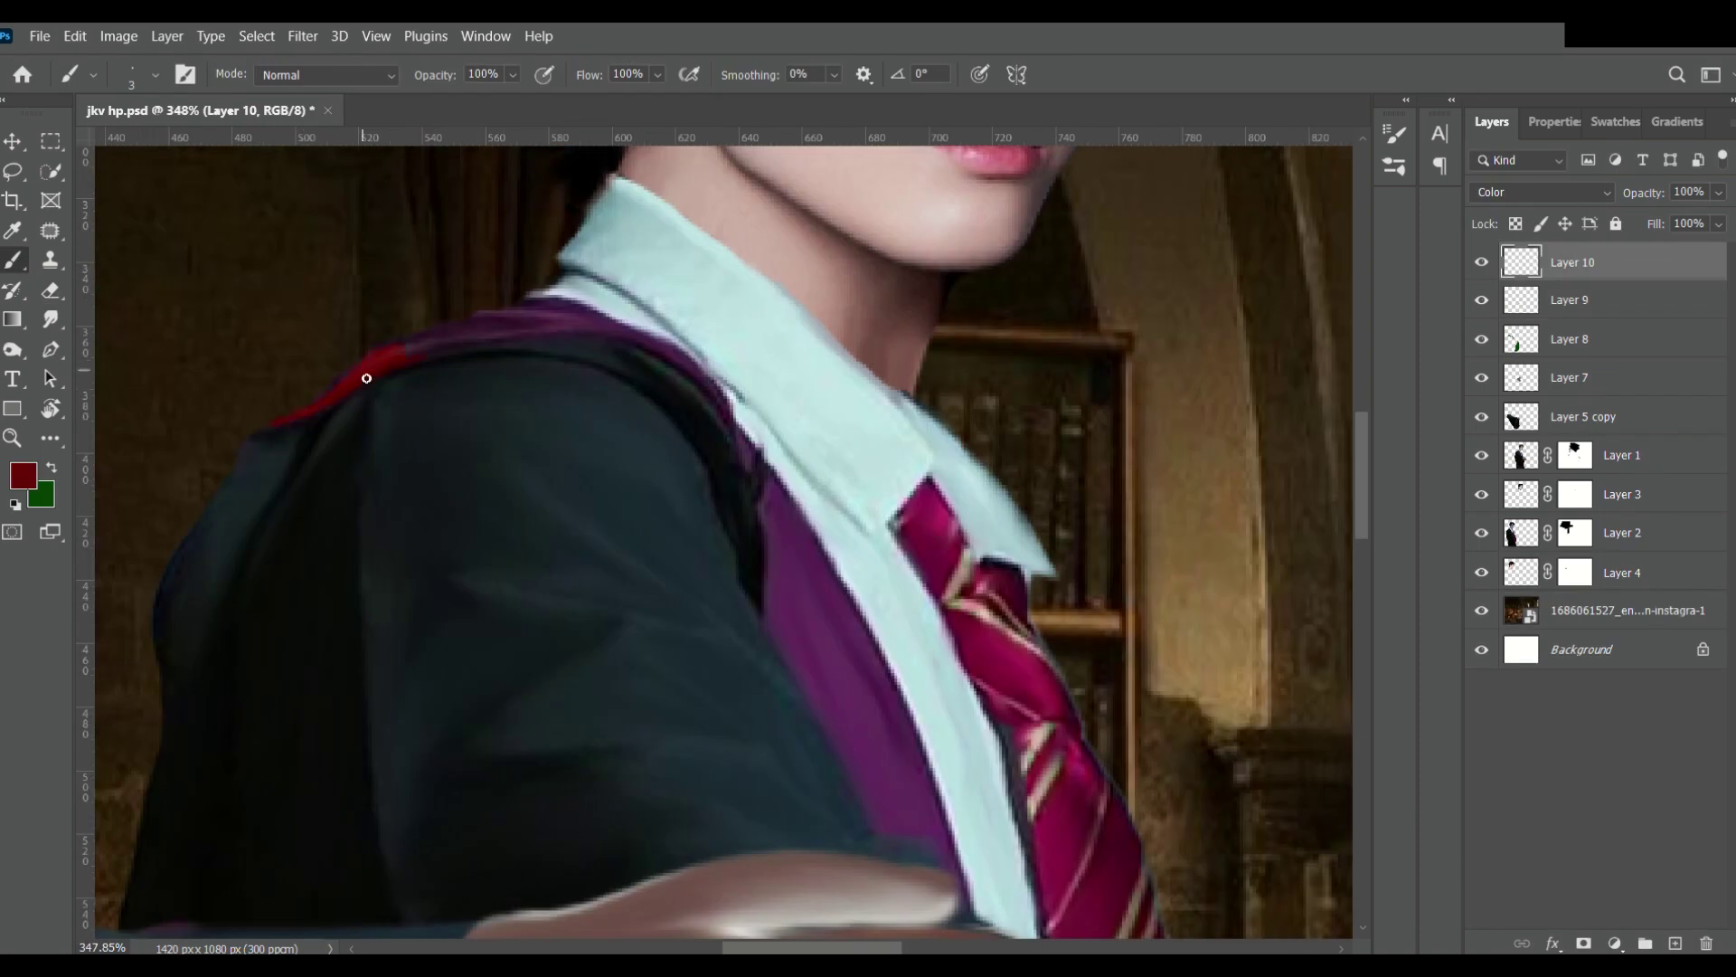
Paint bright yellow diagonal stripes down the other boy's red tie.
scroll(745, 424, "down", 3)
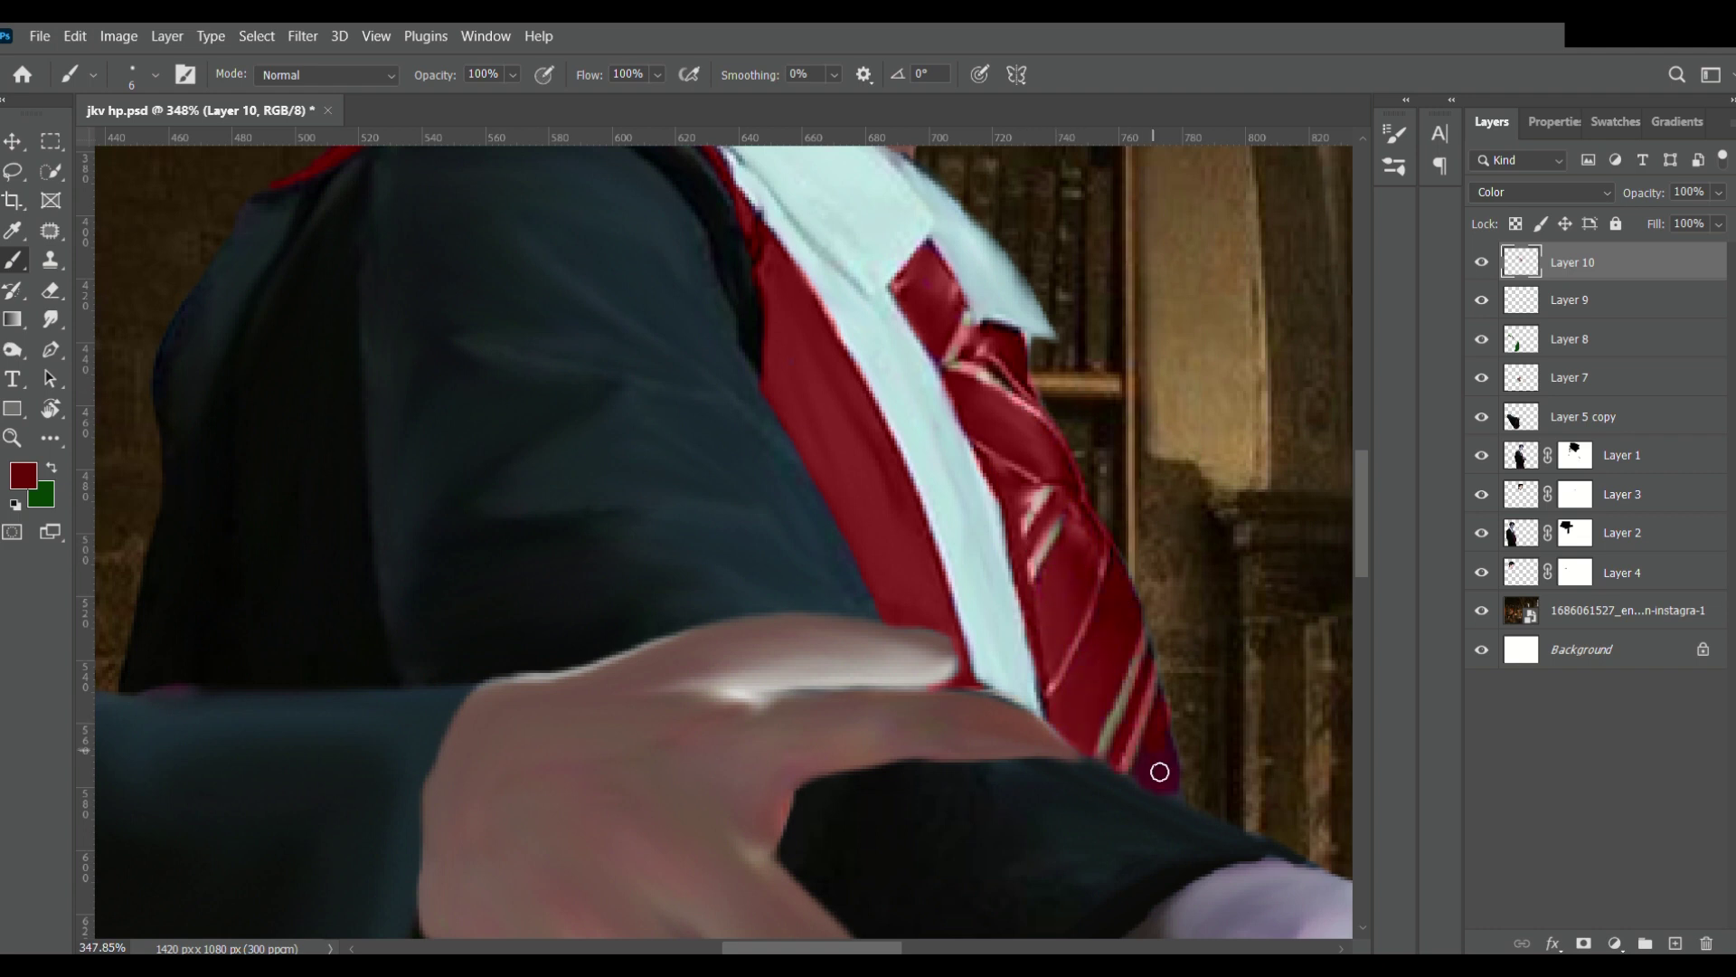
left_click_drag(944, 363, 970, 316)
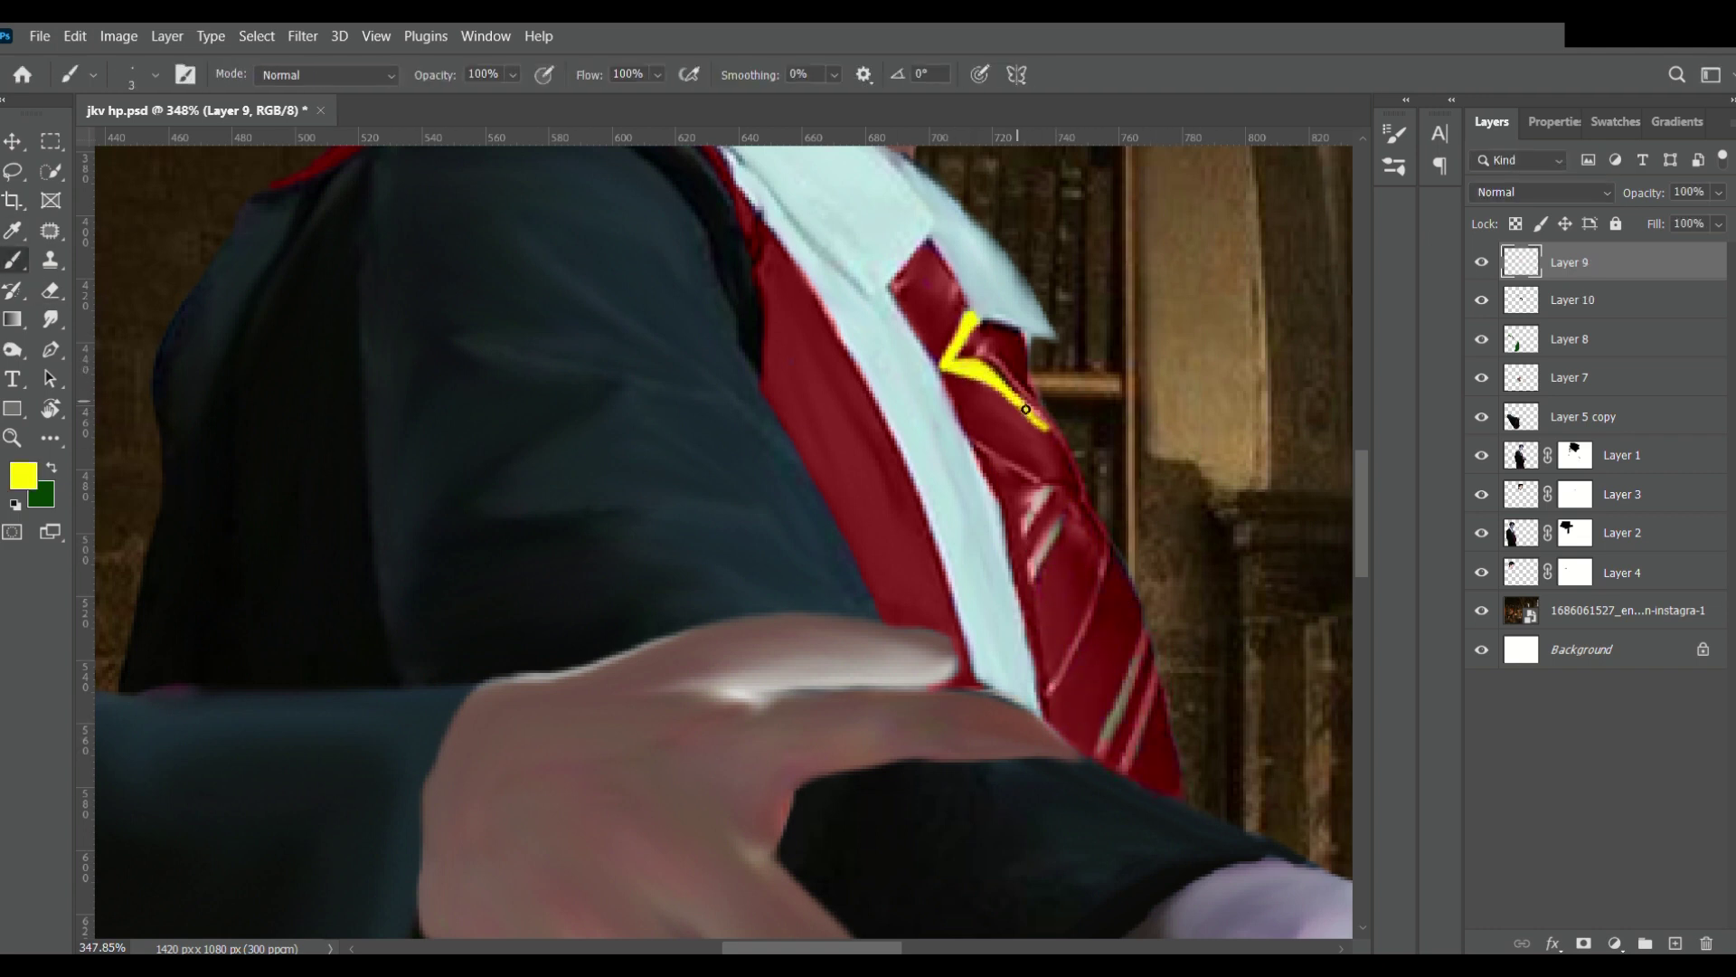
left_click_drag(1041, 559, 1079, 499)
left_click_drag(1049, 696, 1112, 542)
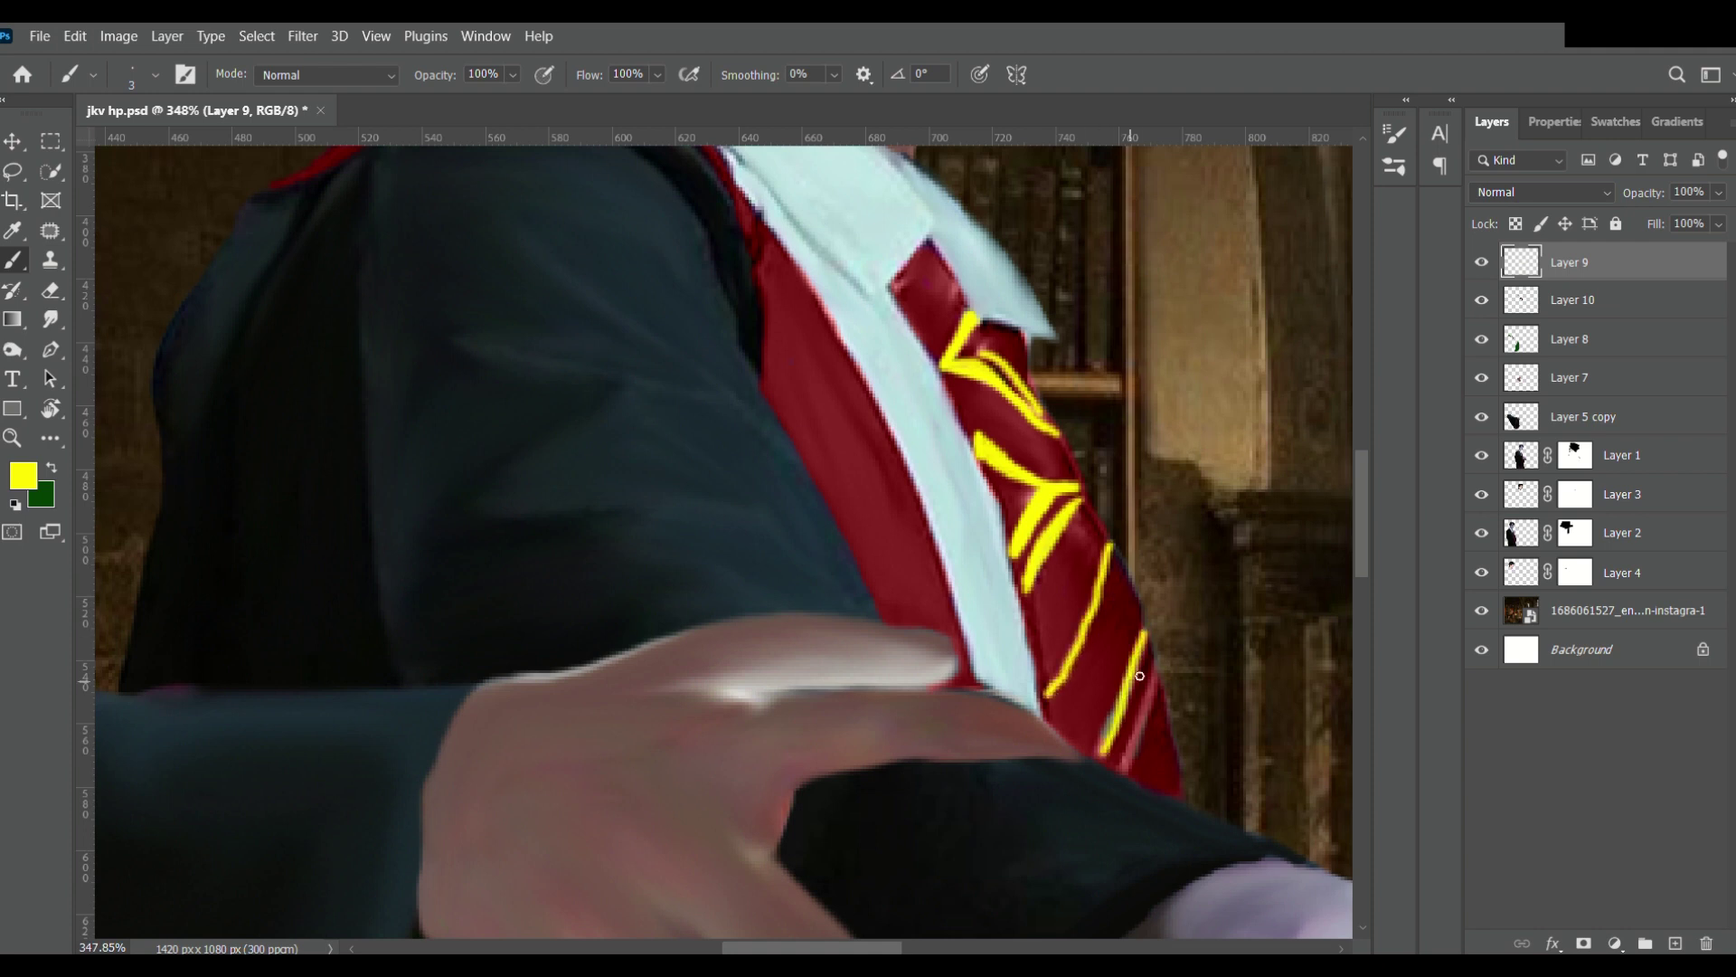
left_click_drag(1094, 755, 1147, 633)
left_click_drag(1122, 773, 1163, 685)
key("e")
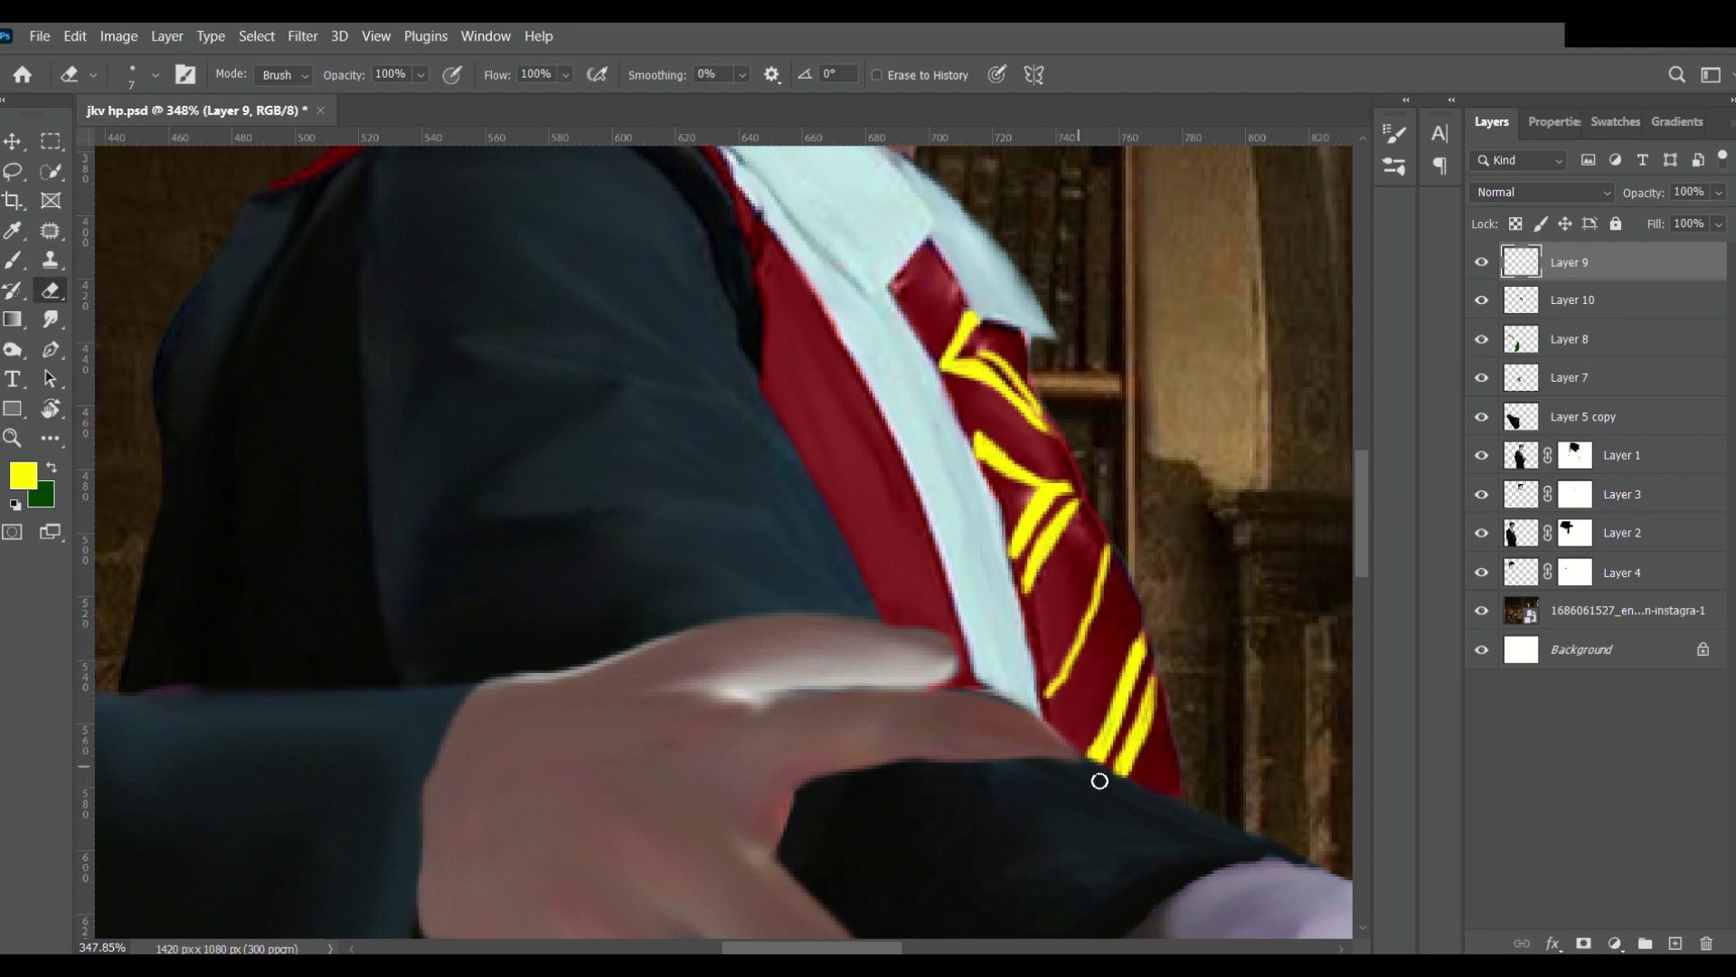
Erase excess yellow from the tie stripes and extend the red lining over the lower robe.
left_click_drag(1120, 559, 1163, 709)
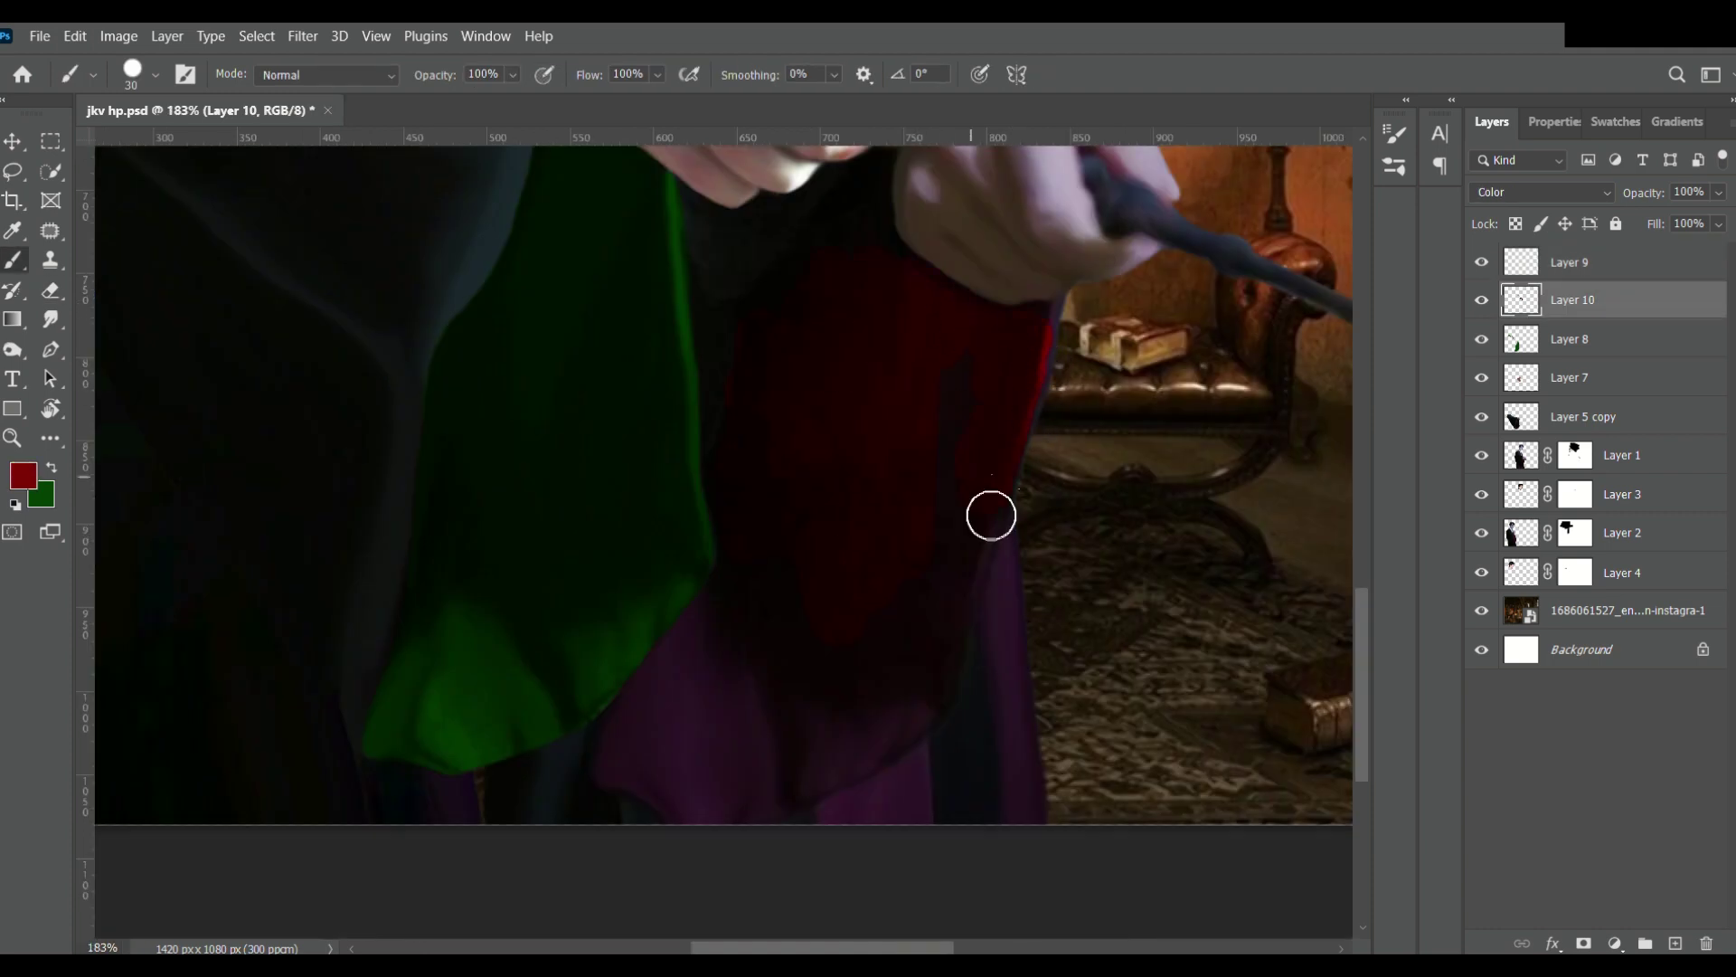
left_click_drag(905, 680, 753, 621)
left_click_drag(1574, 299, 1574, 357)
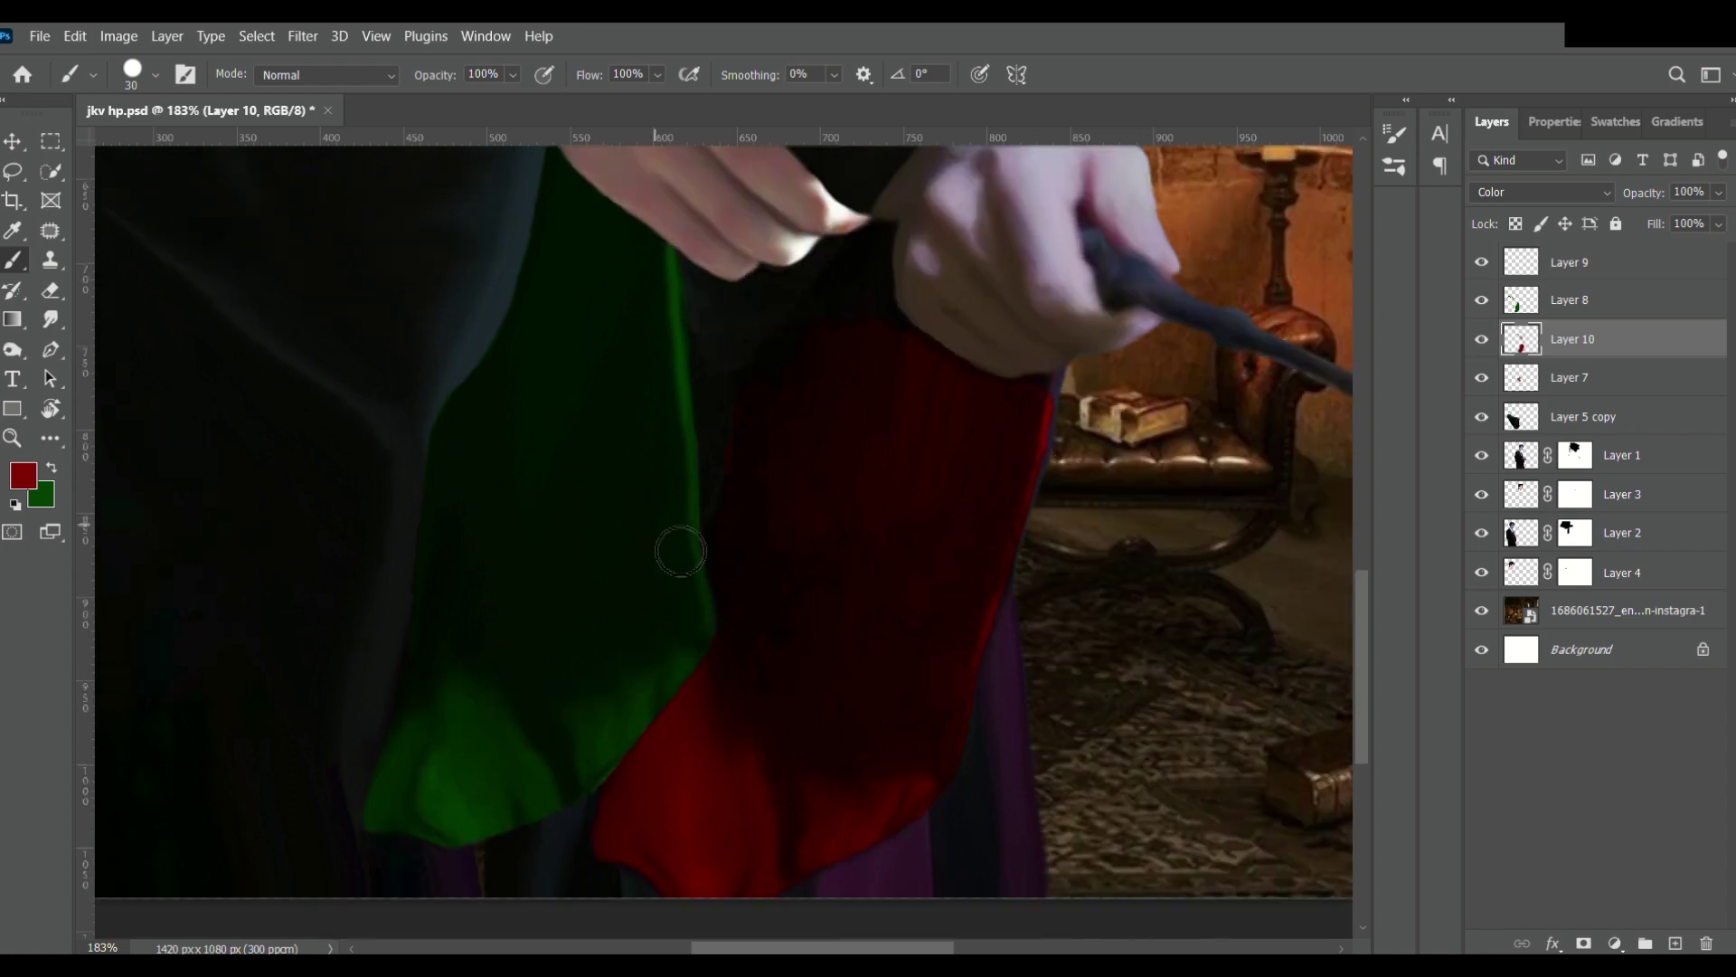
scroll(980, 608, "up", 3)
key("bracketright")
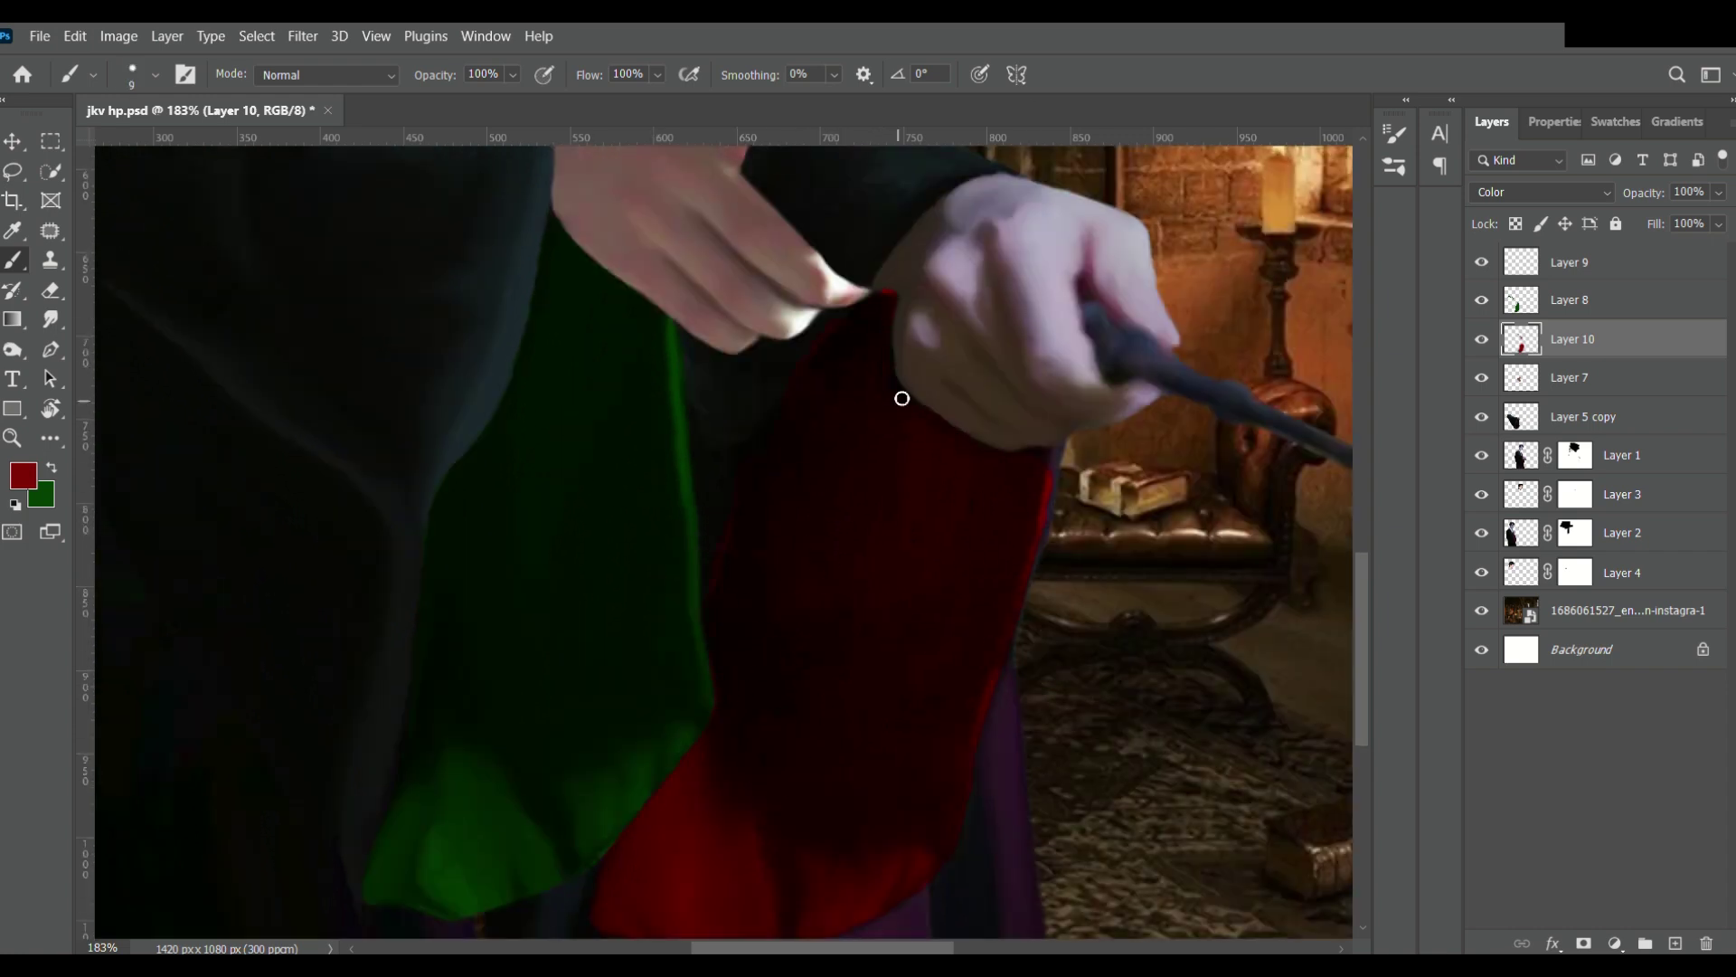
scroll(949, 642, "down", 4)
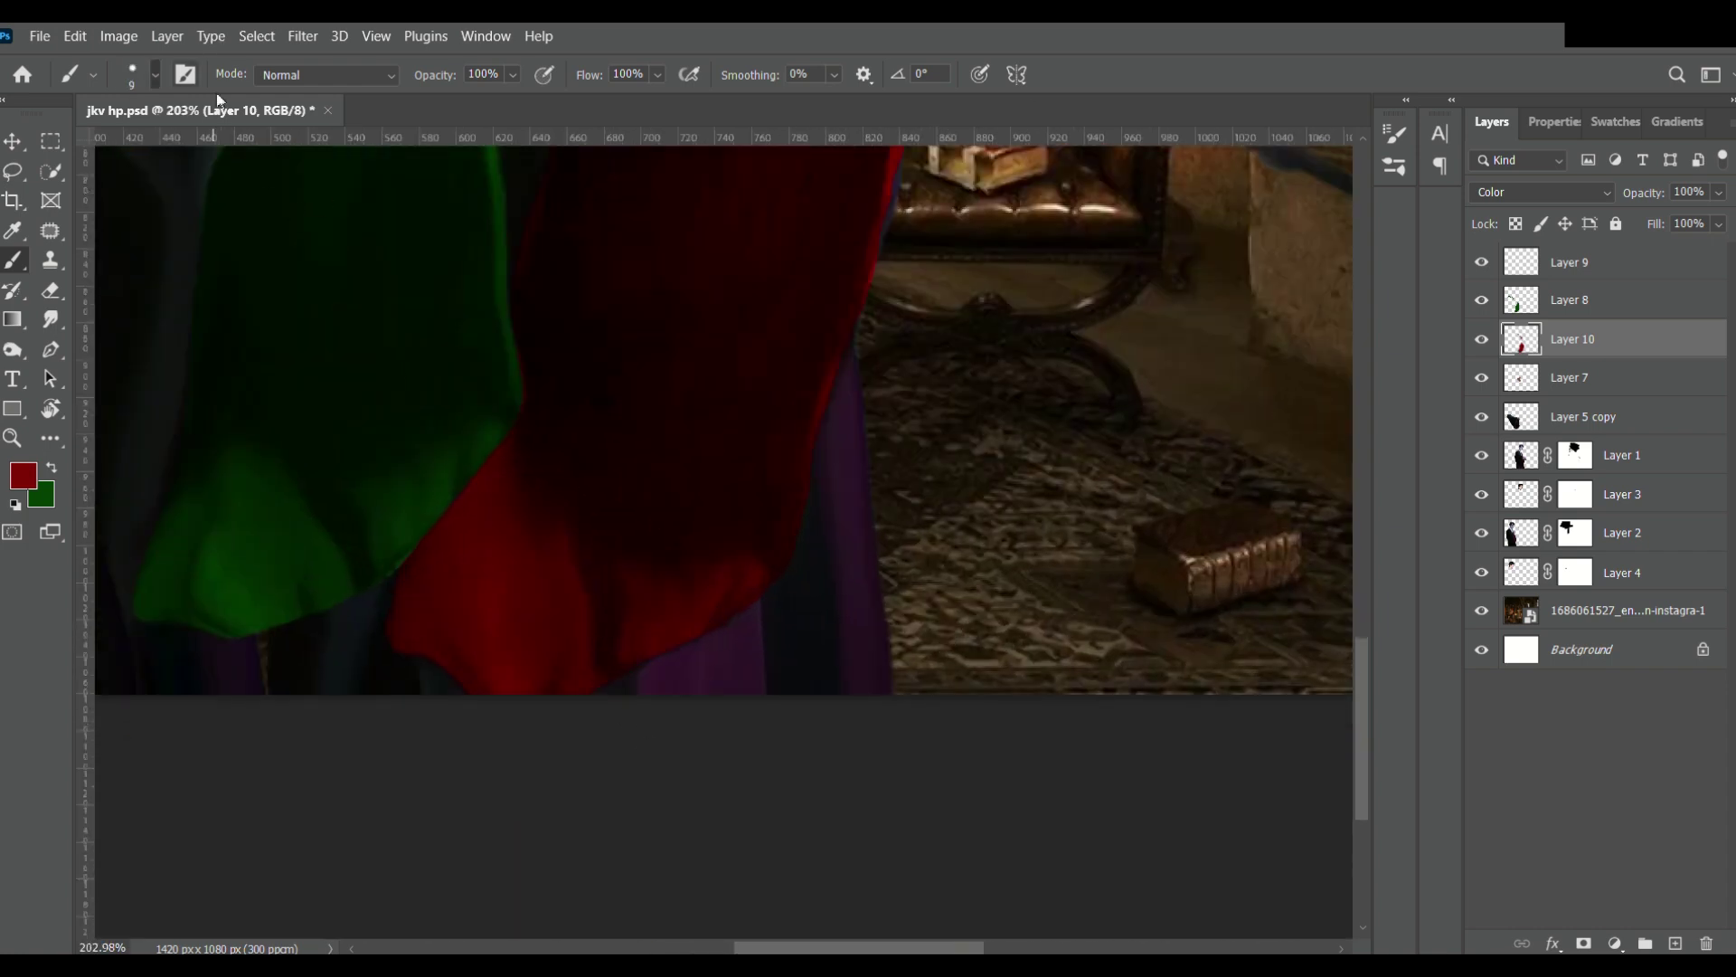
scroll(942, 407, "up", 5)
Clean up the red lining's edges, alternating between erasing overspill and repainting red.
key("e")
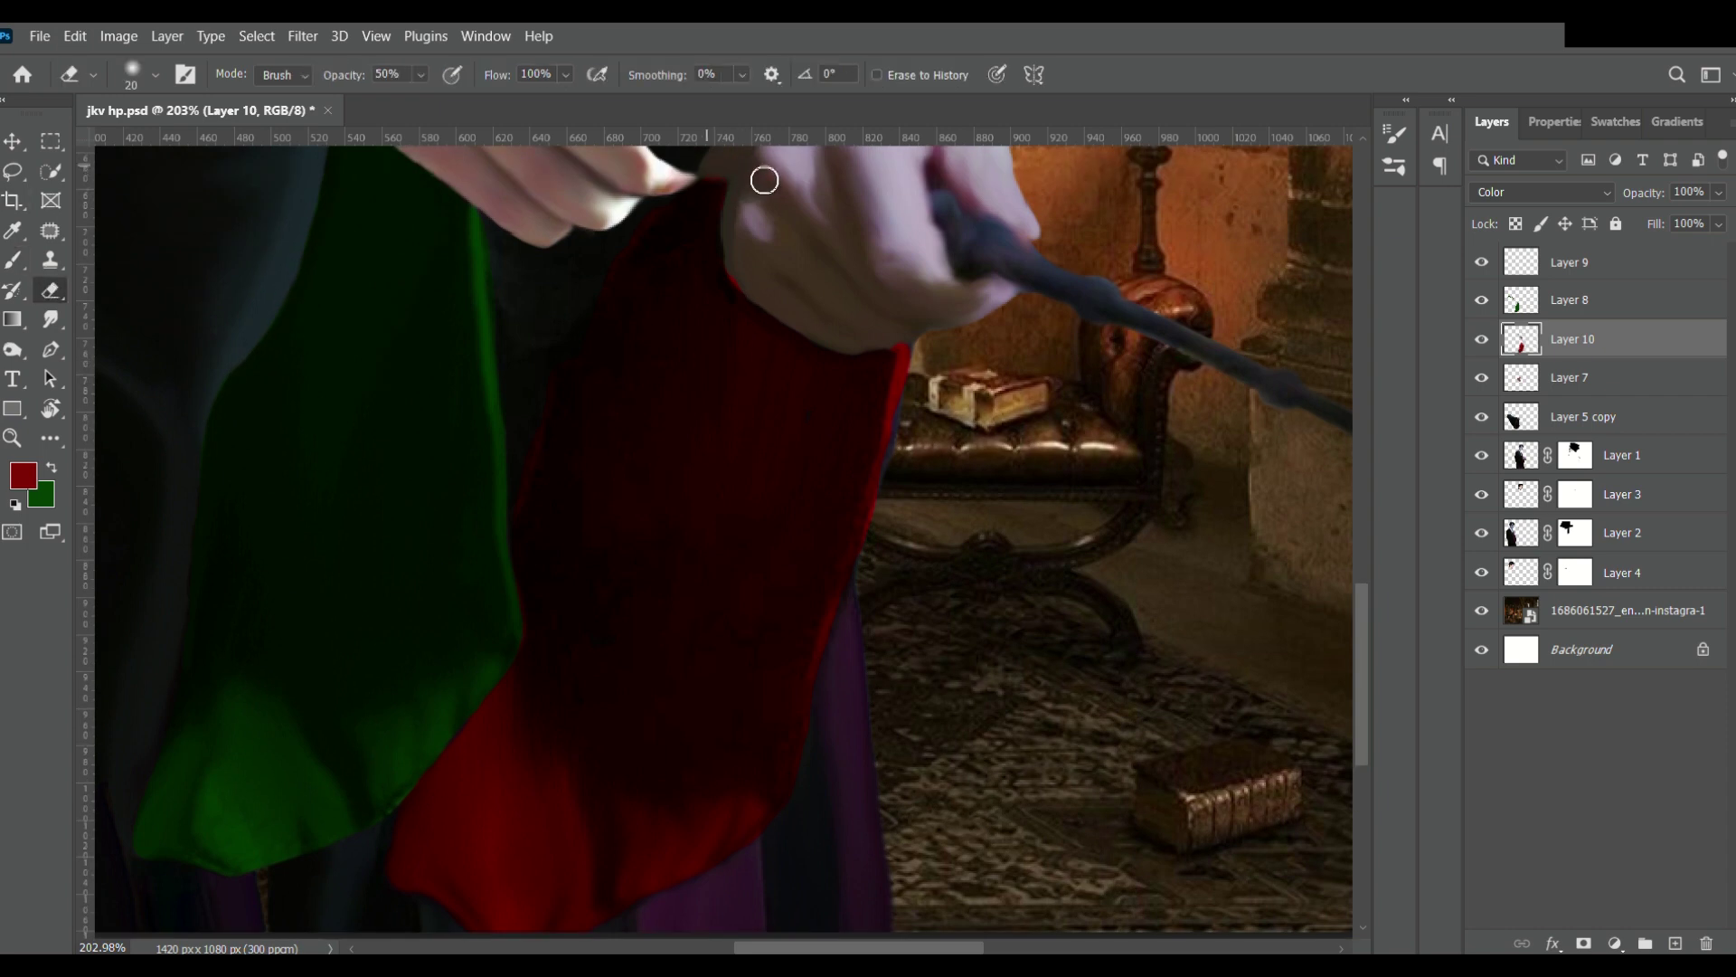
scroll(860, 679, "down", 3)
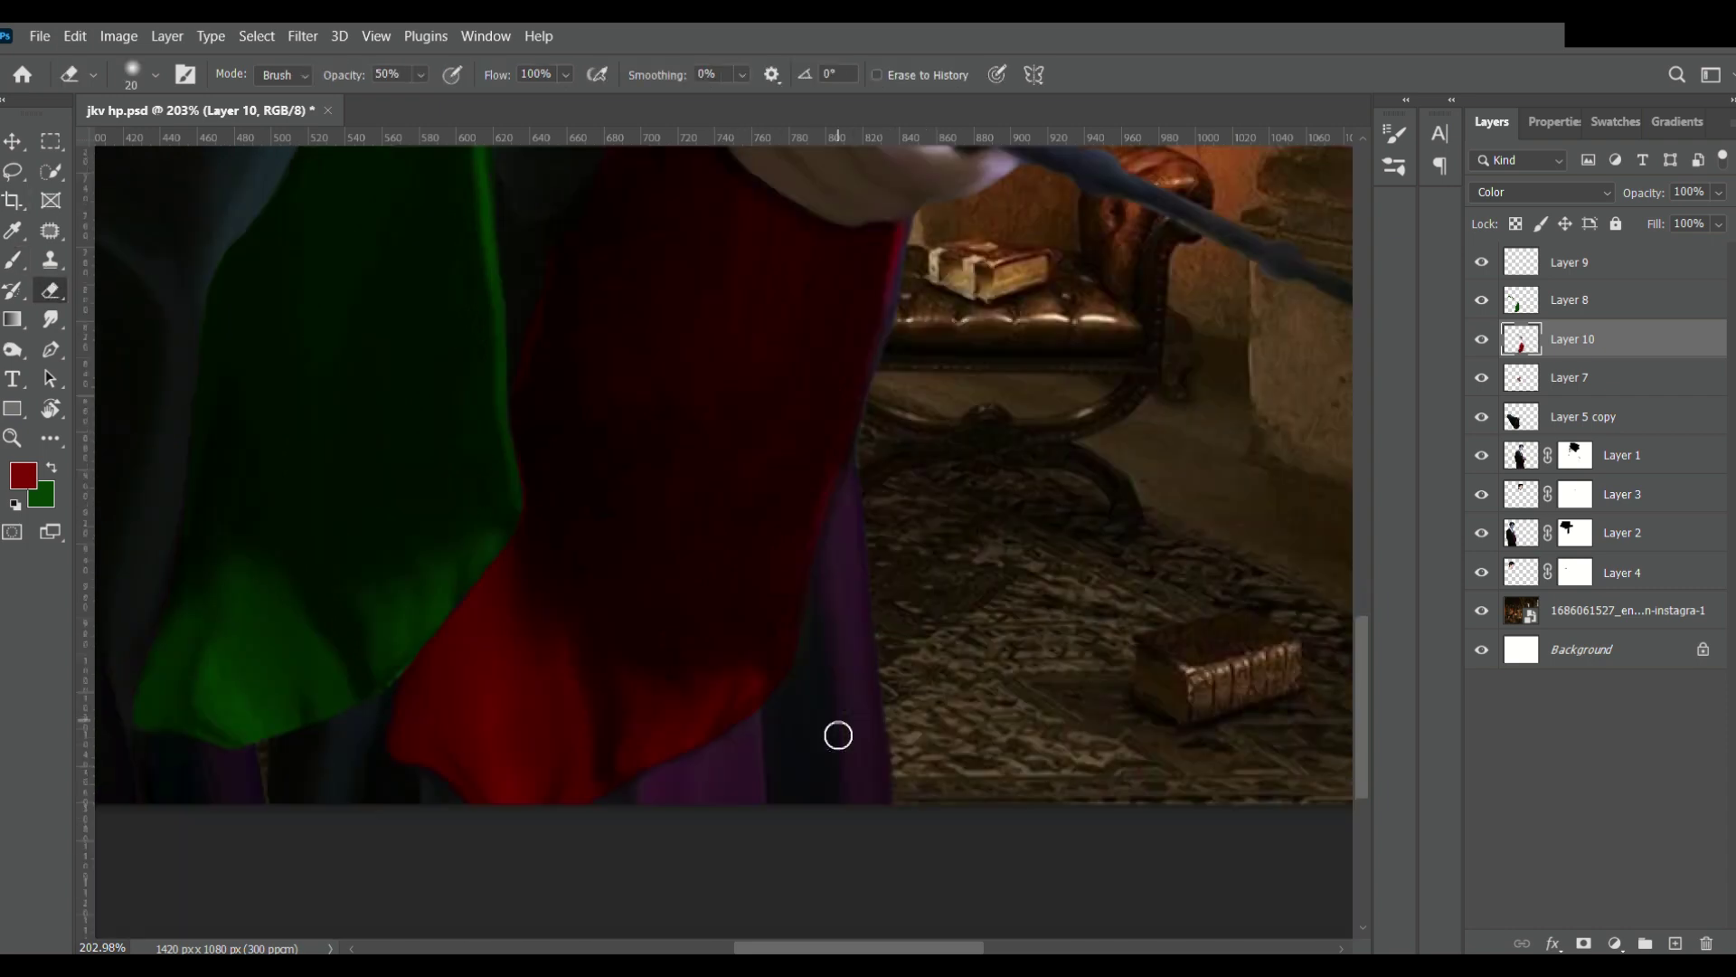
scroll(724, 706, "down", 2)
key("b")
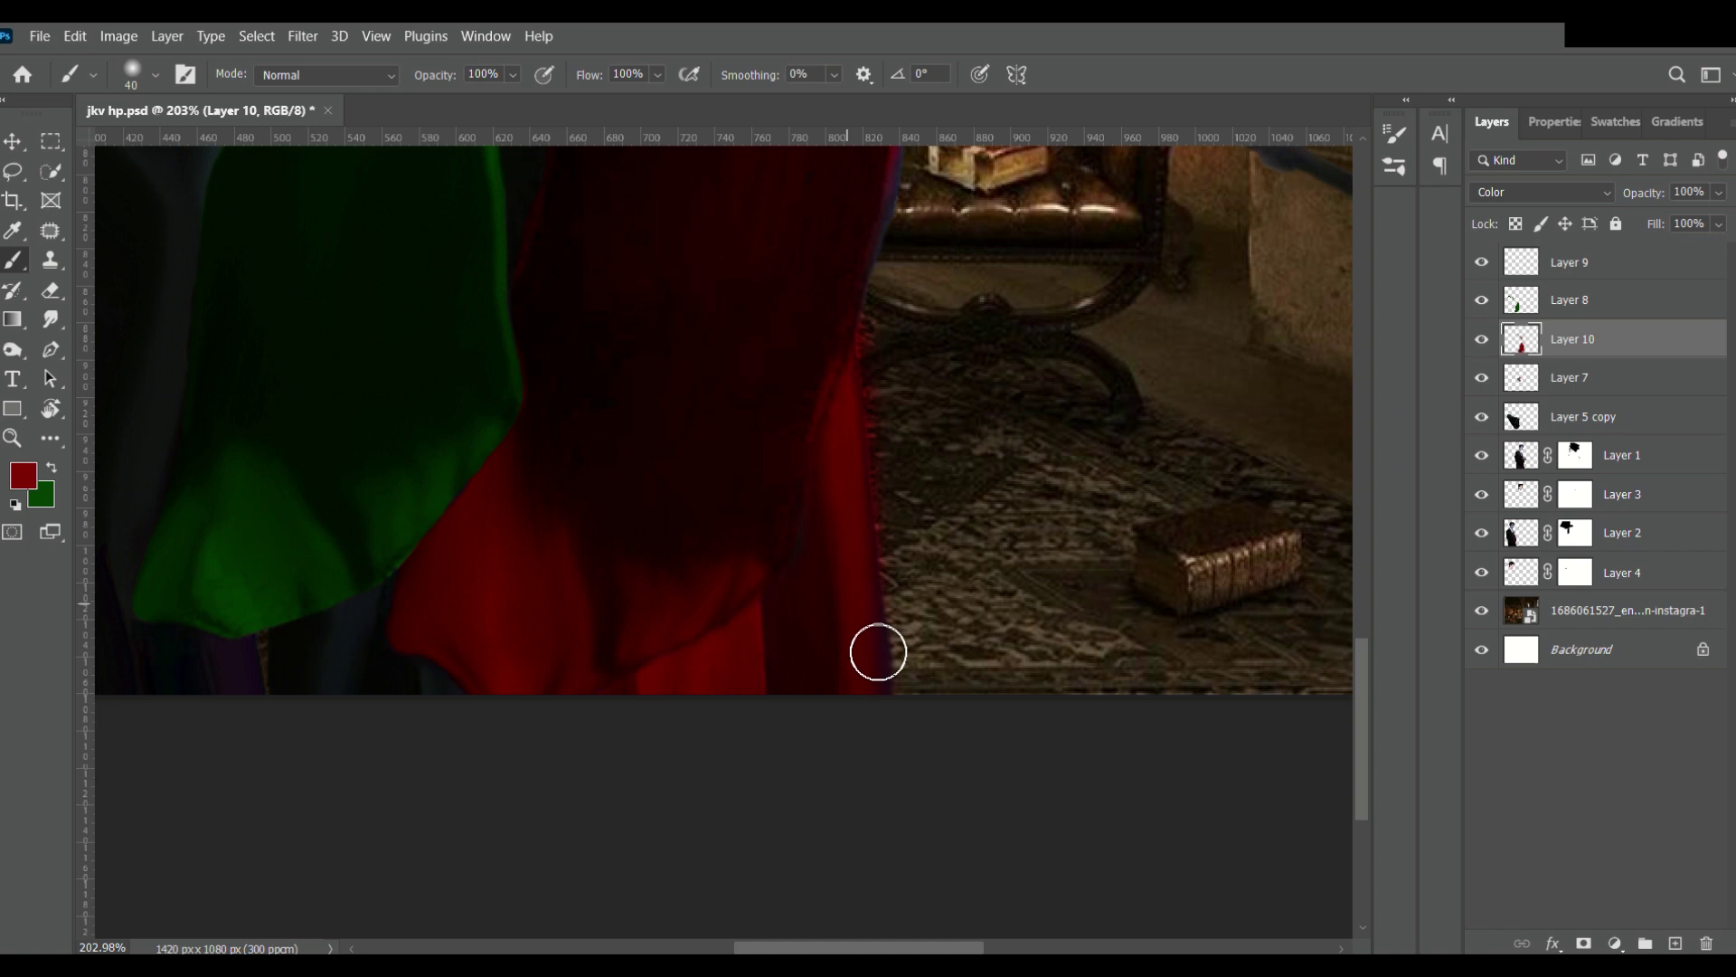
left_click(50, 290)
key("b")
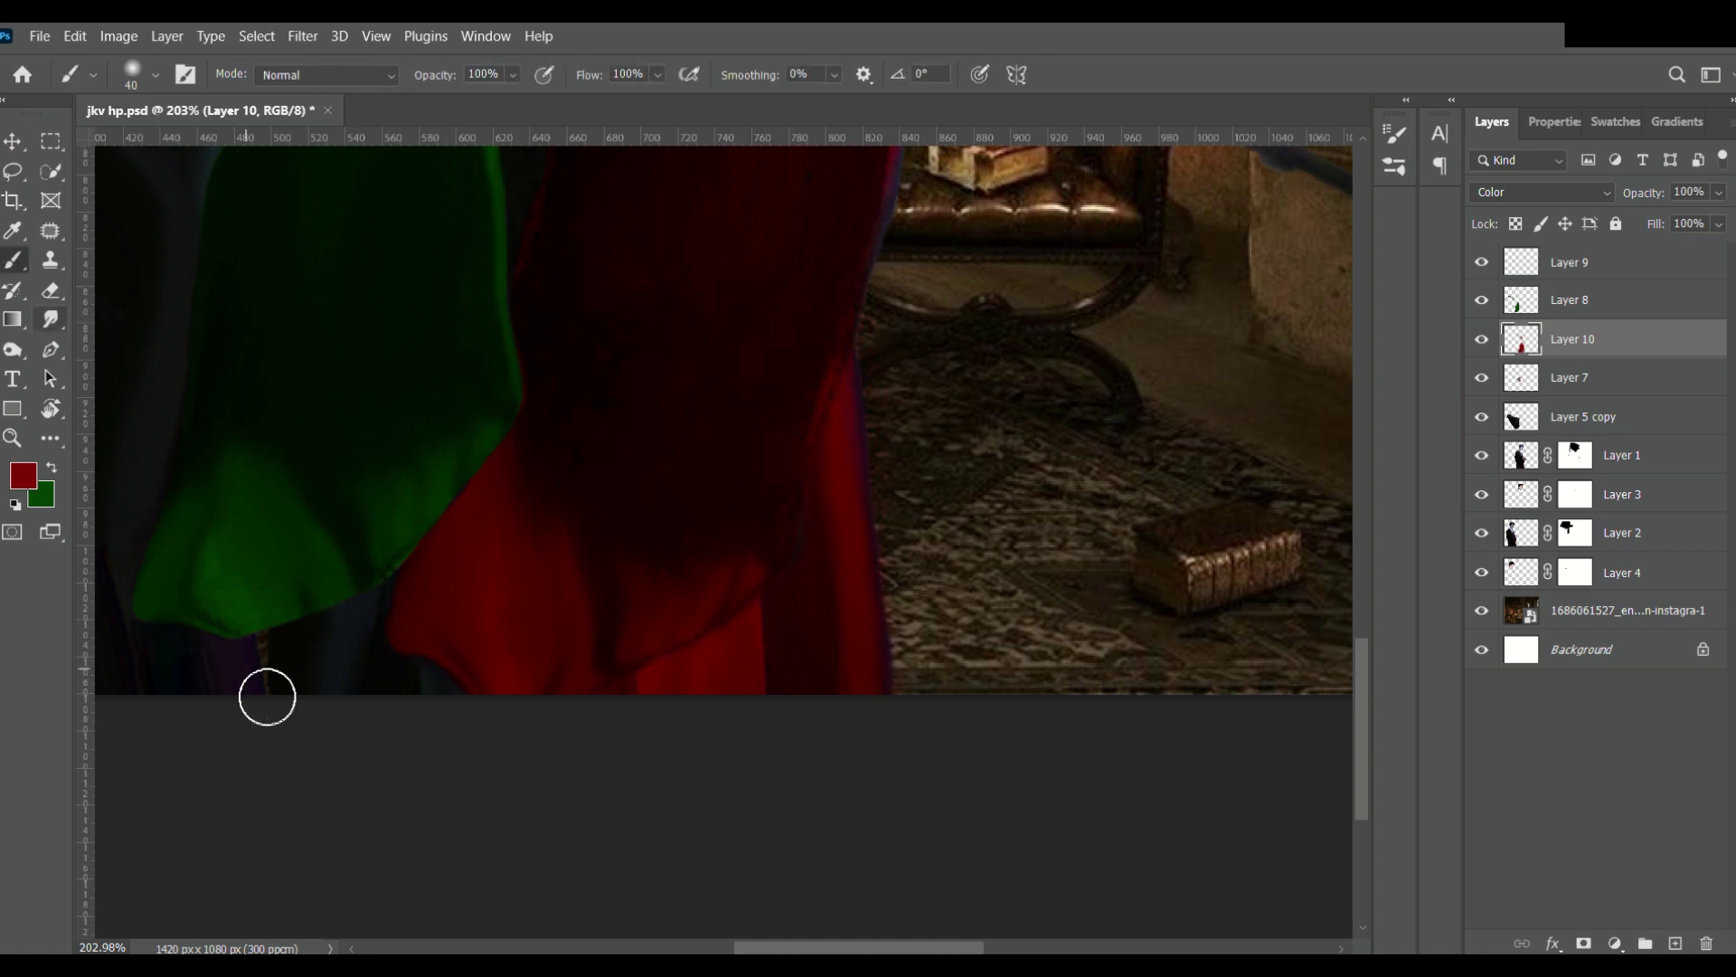
scroll(837, 547, "up", 5)
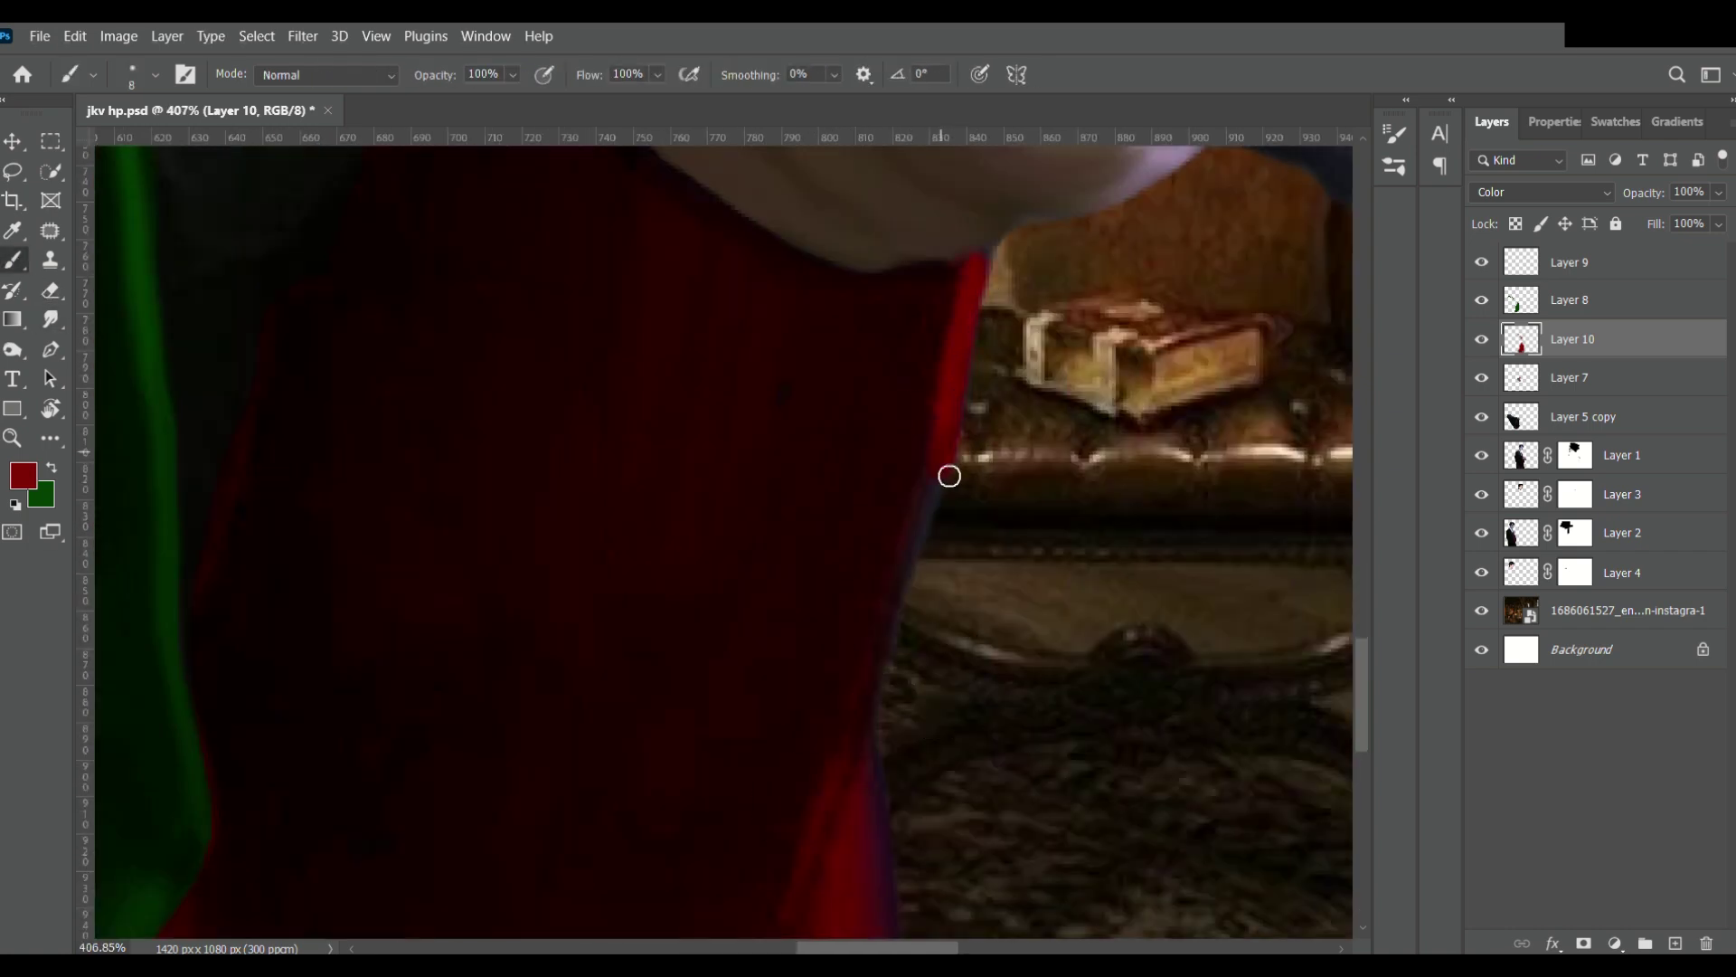
key("e")
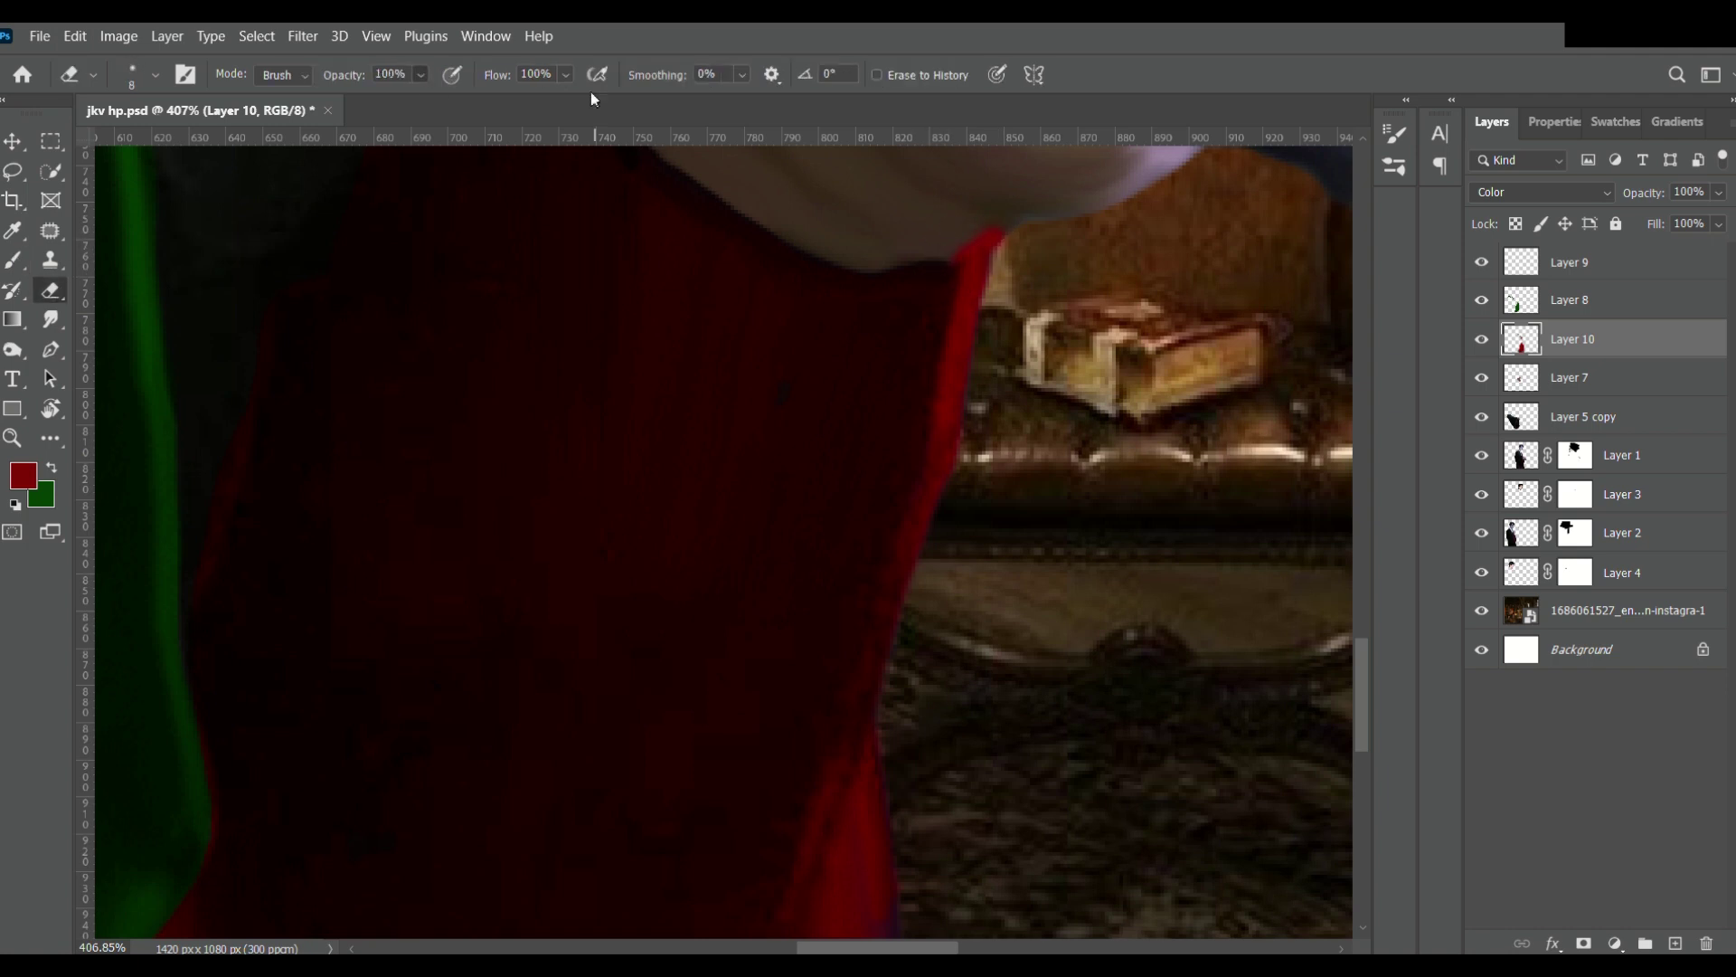
scroll(865, 708, "down", 3)
key("b")
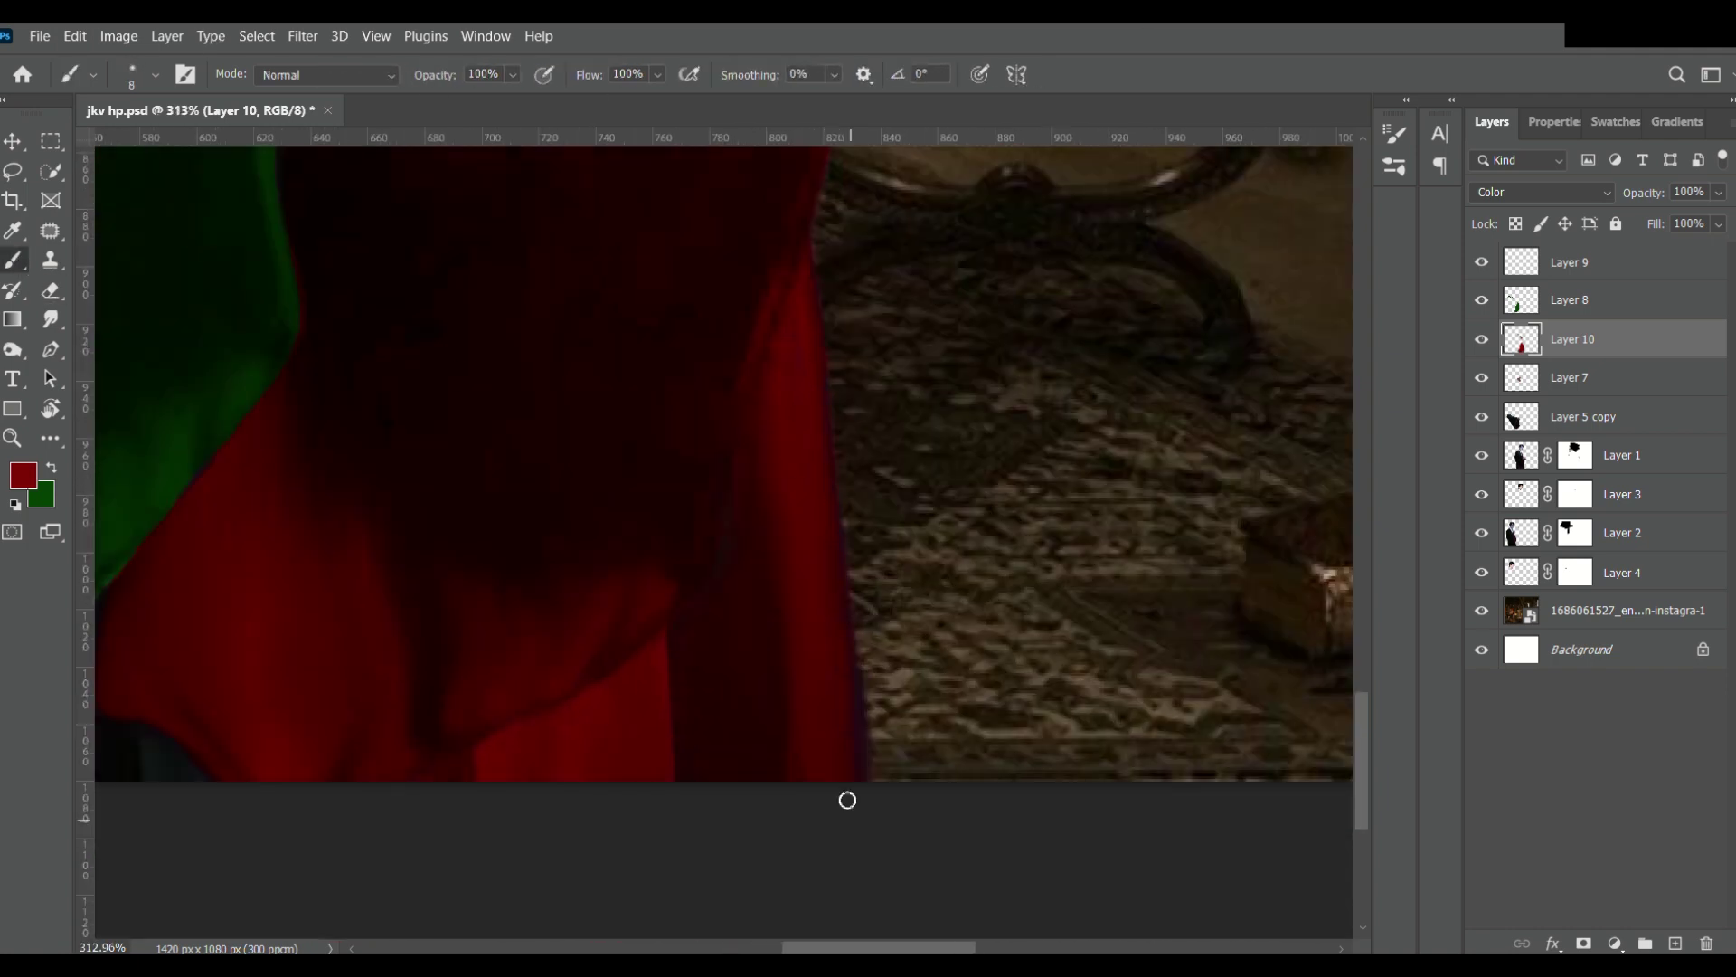
Brush in more green lining, then mask away the dark rectangle around the Patronus hare.
scroll(848, 800, "left", 10)
key("x")
key("bracketright")
key("bracketright")
key("bracketright")
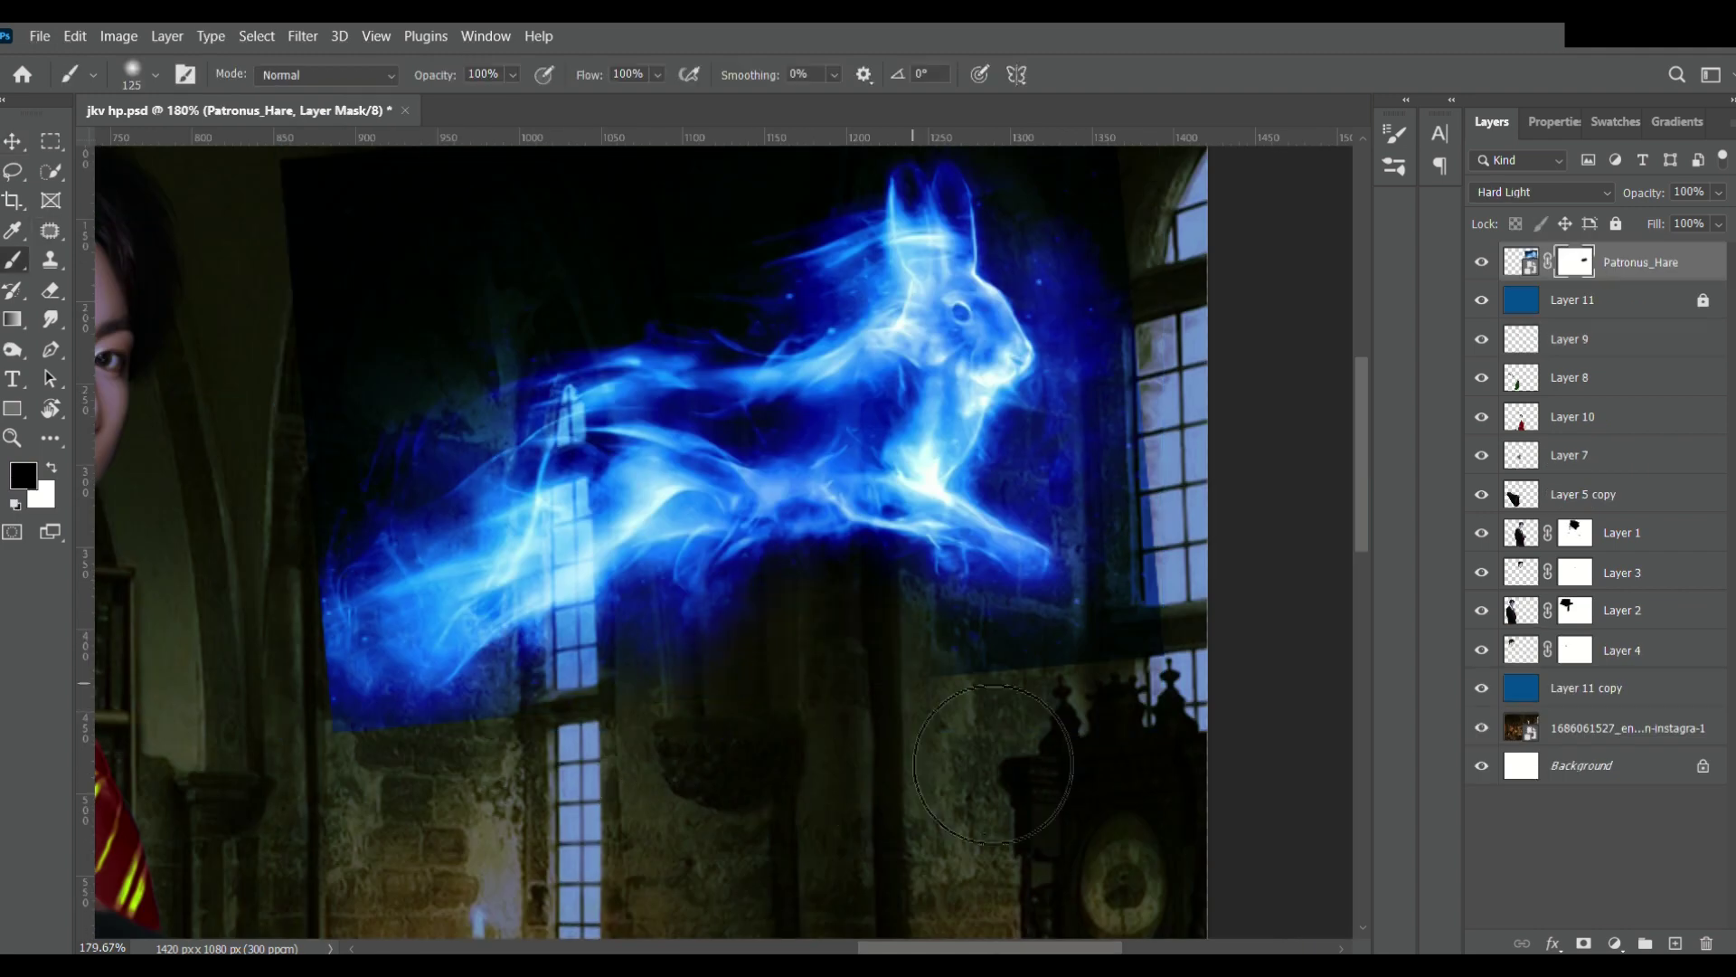
left_click_drag(993, 765, 737, 280)
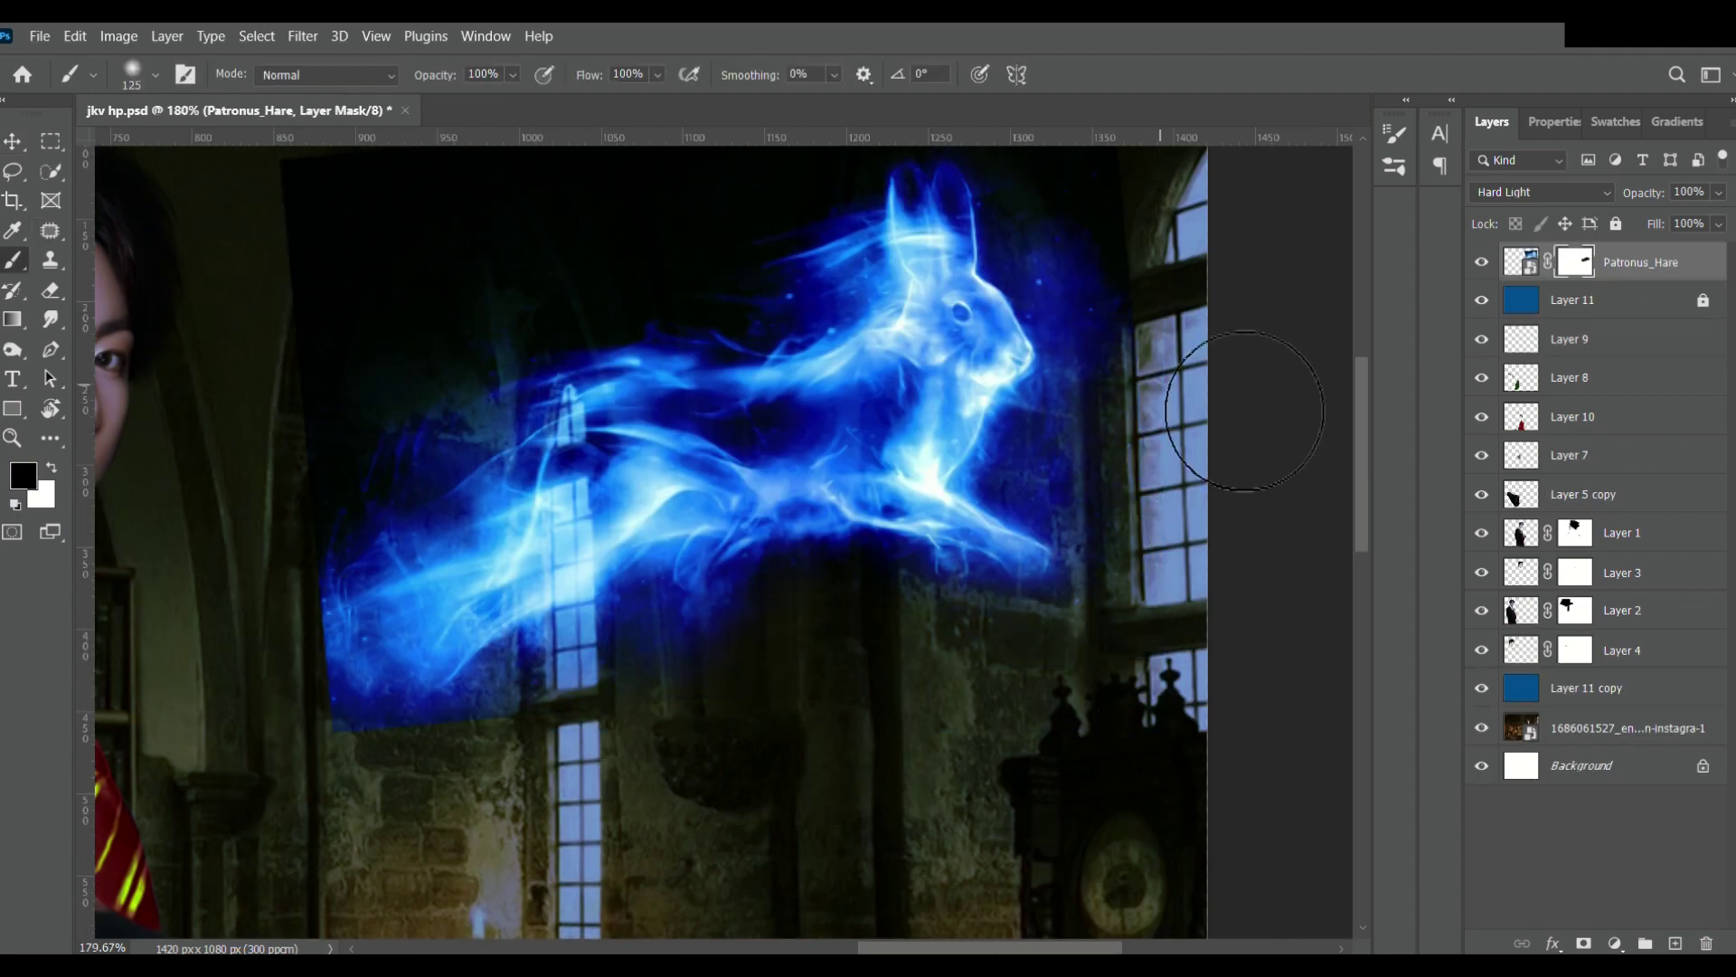
scroll(783, 391, "up", 3)
left_click_drag(783, 391, 1128, 287)
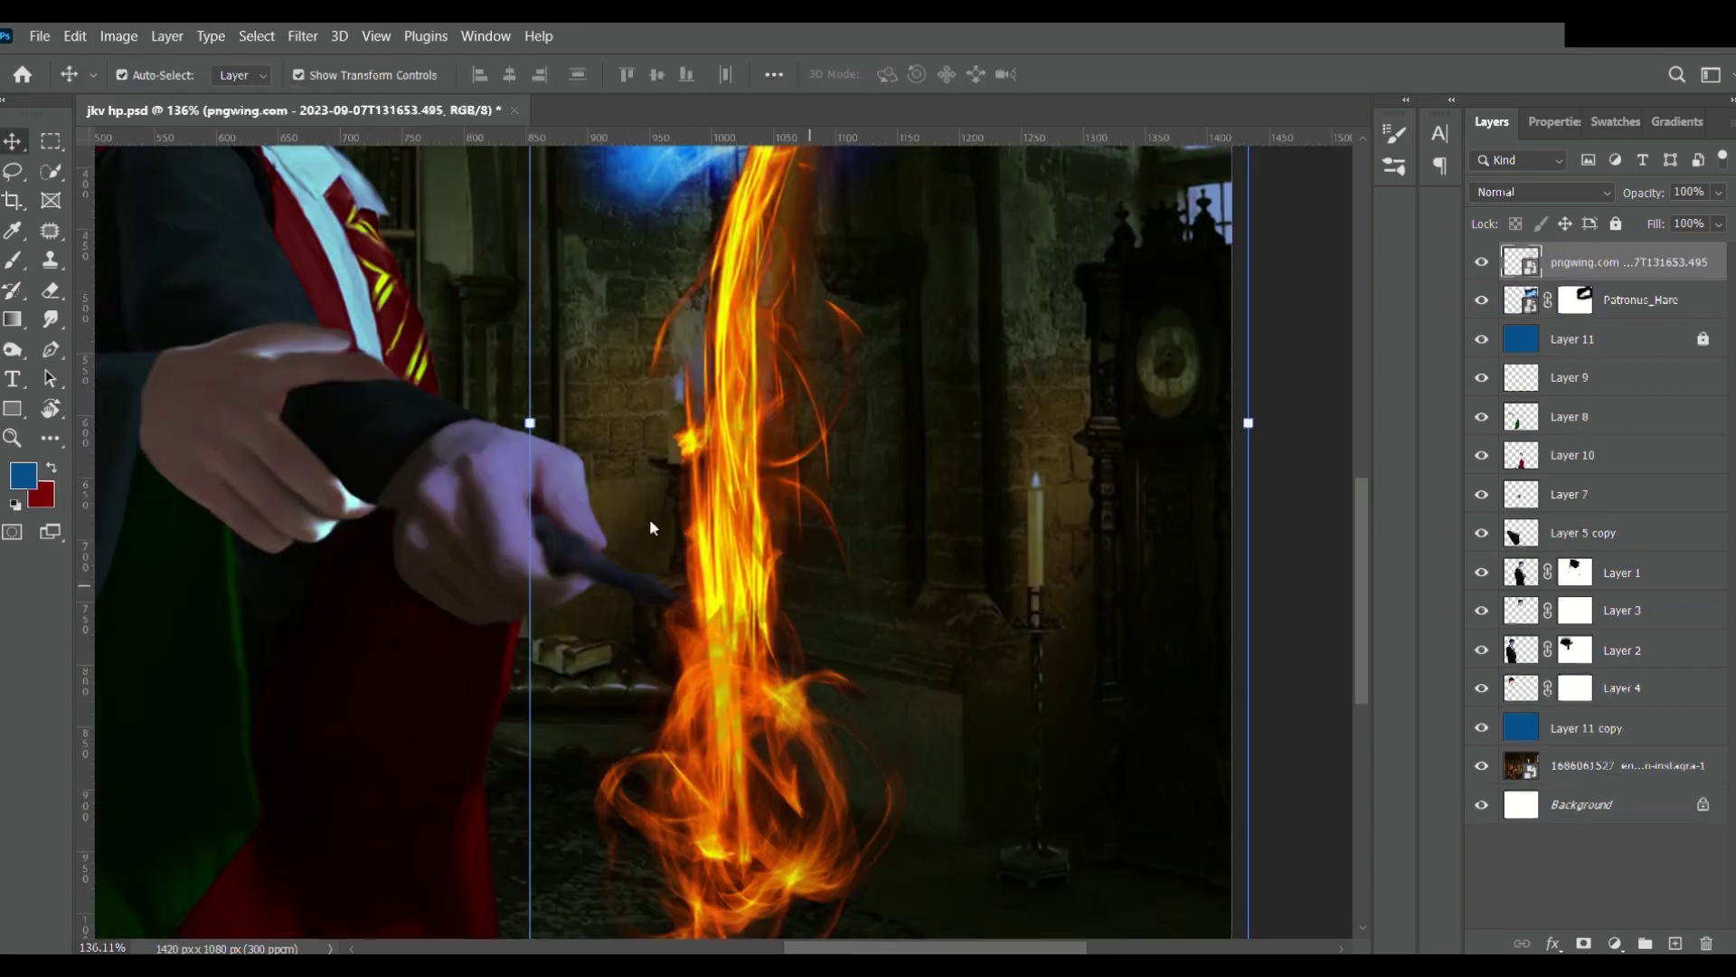
Recolour the flame blue with Hue/Saturation, warp it into a curve, and start blue hair highlights.
key("ctrl+u")
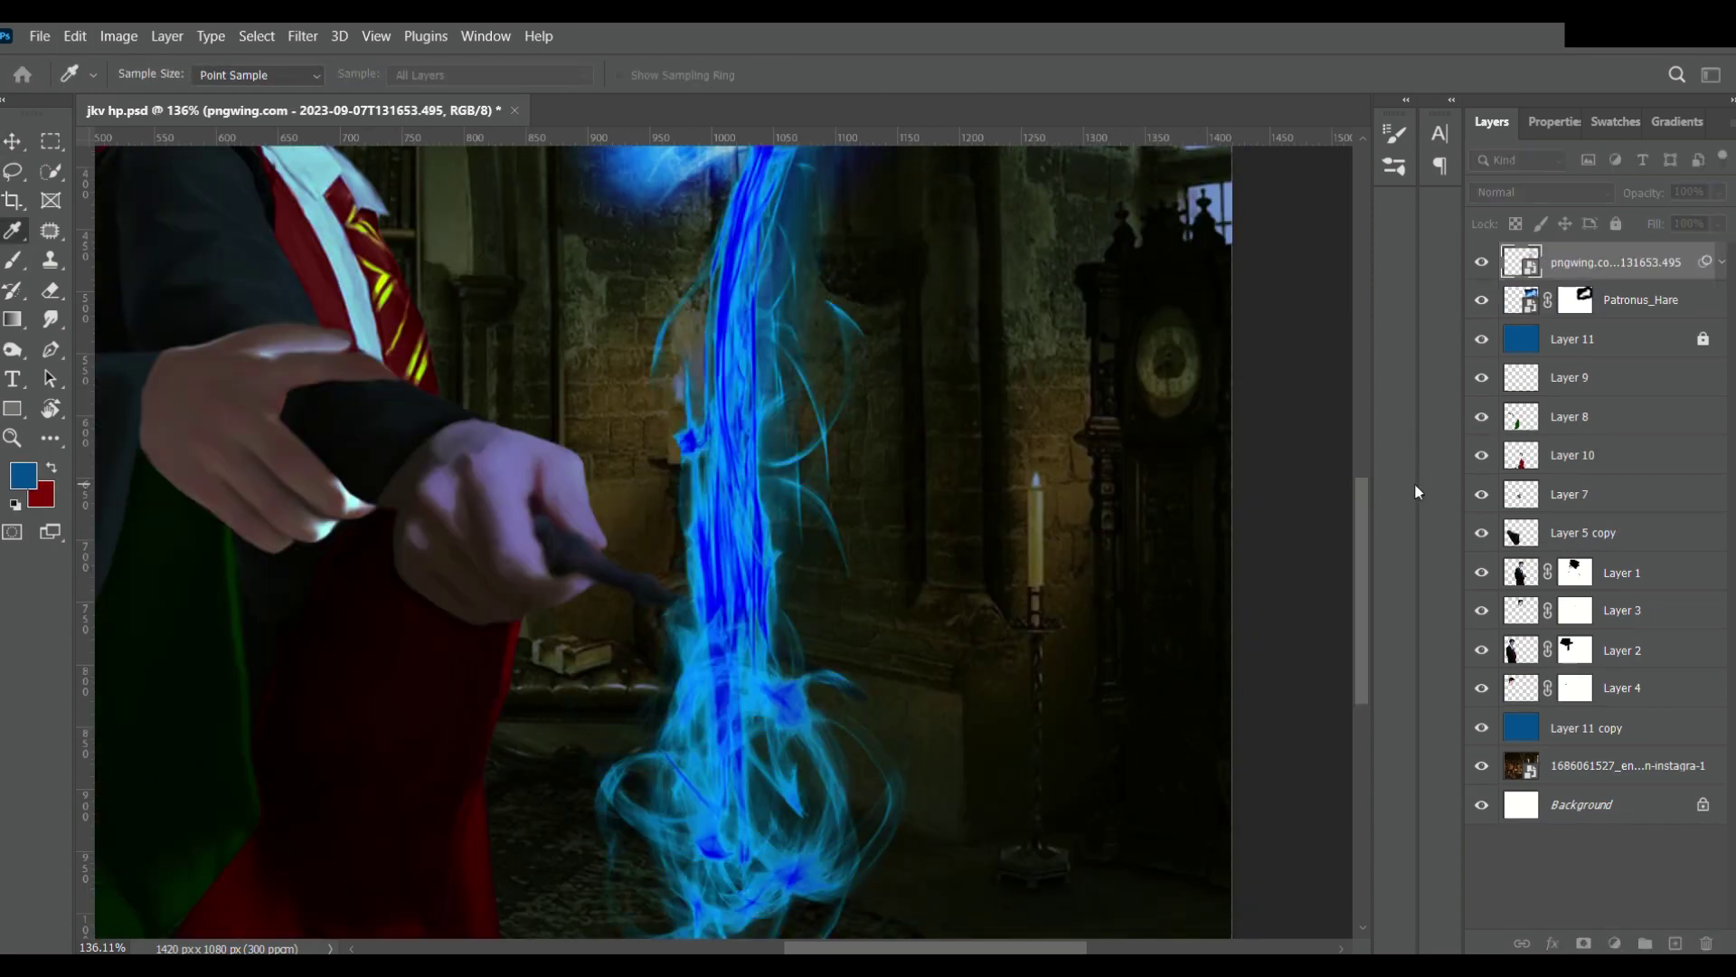
key("Return")
key("ctrl+t")
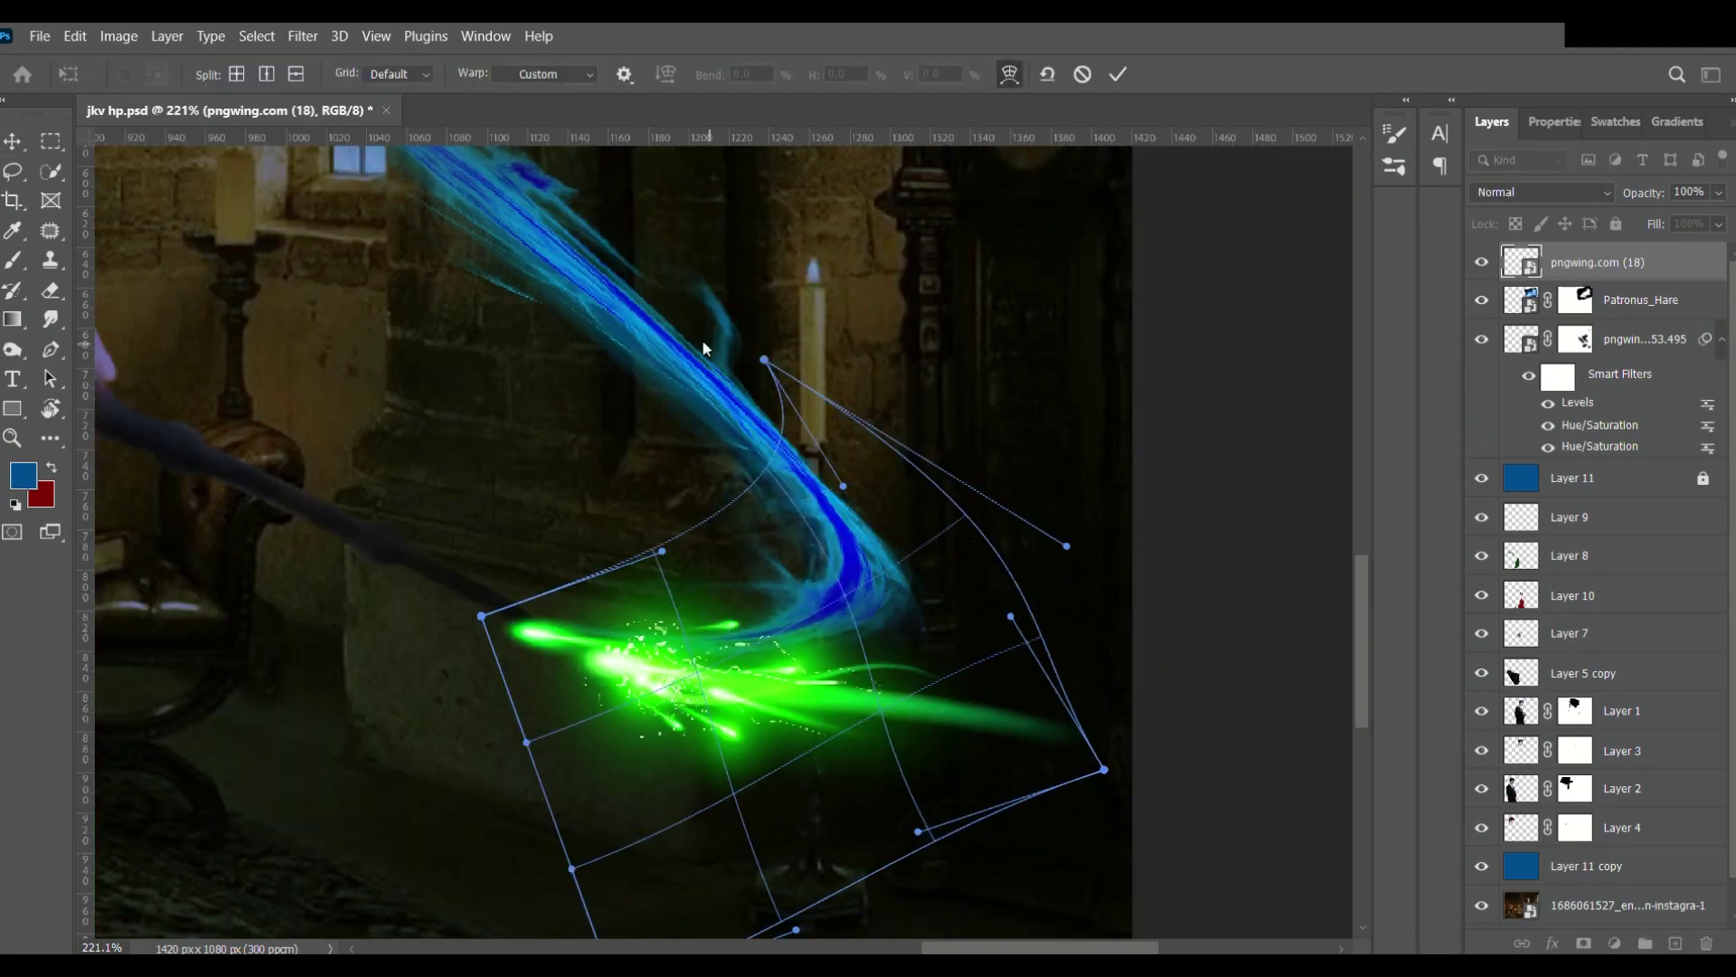
mouse_move(702, 339)
left_mouse_down()
mouse_move(1106, 770)
mouse_move(1077, 729)
left_mouse_up()
key("Return")
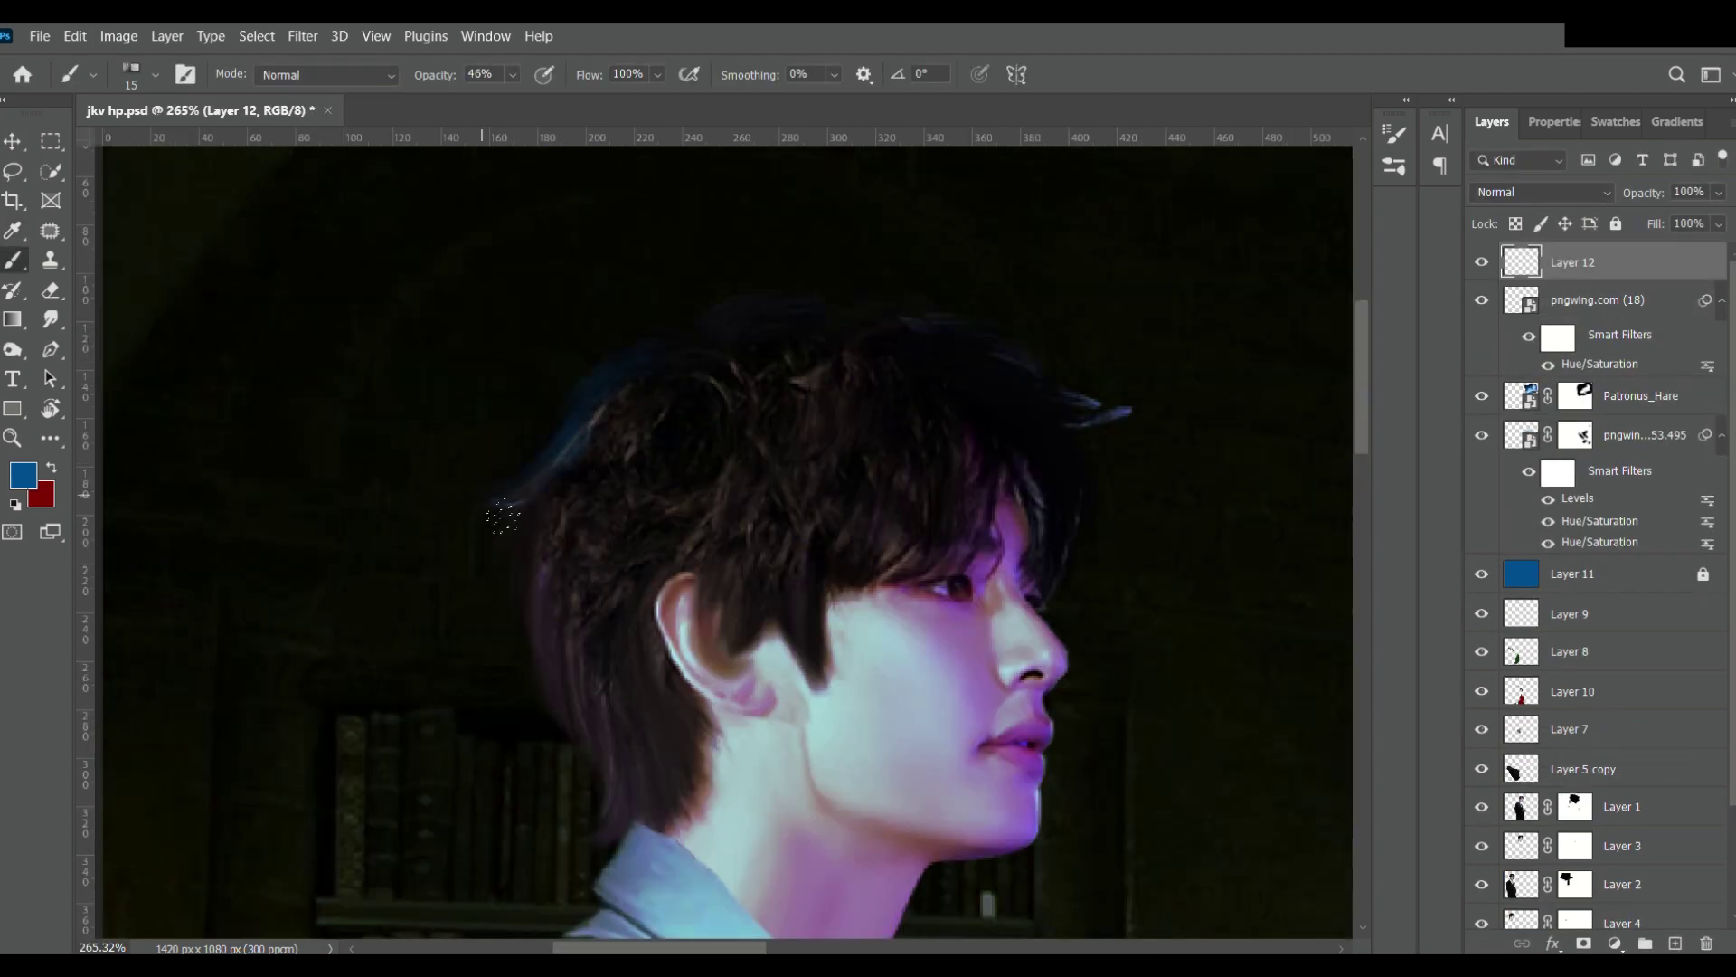
mouse_move(502, 516)
left_mouse_down()
mouse_move(545, 633)
mouse_move(592, 471)
left_mouse_up()
left_click_drag(751, 298, 979, 398)
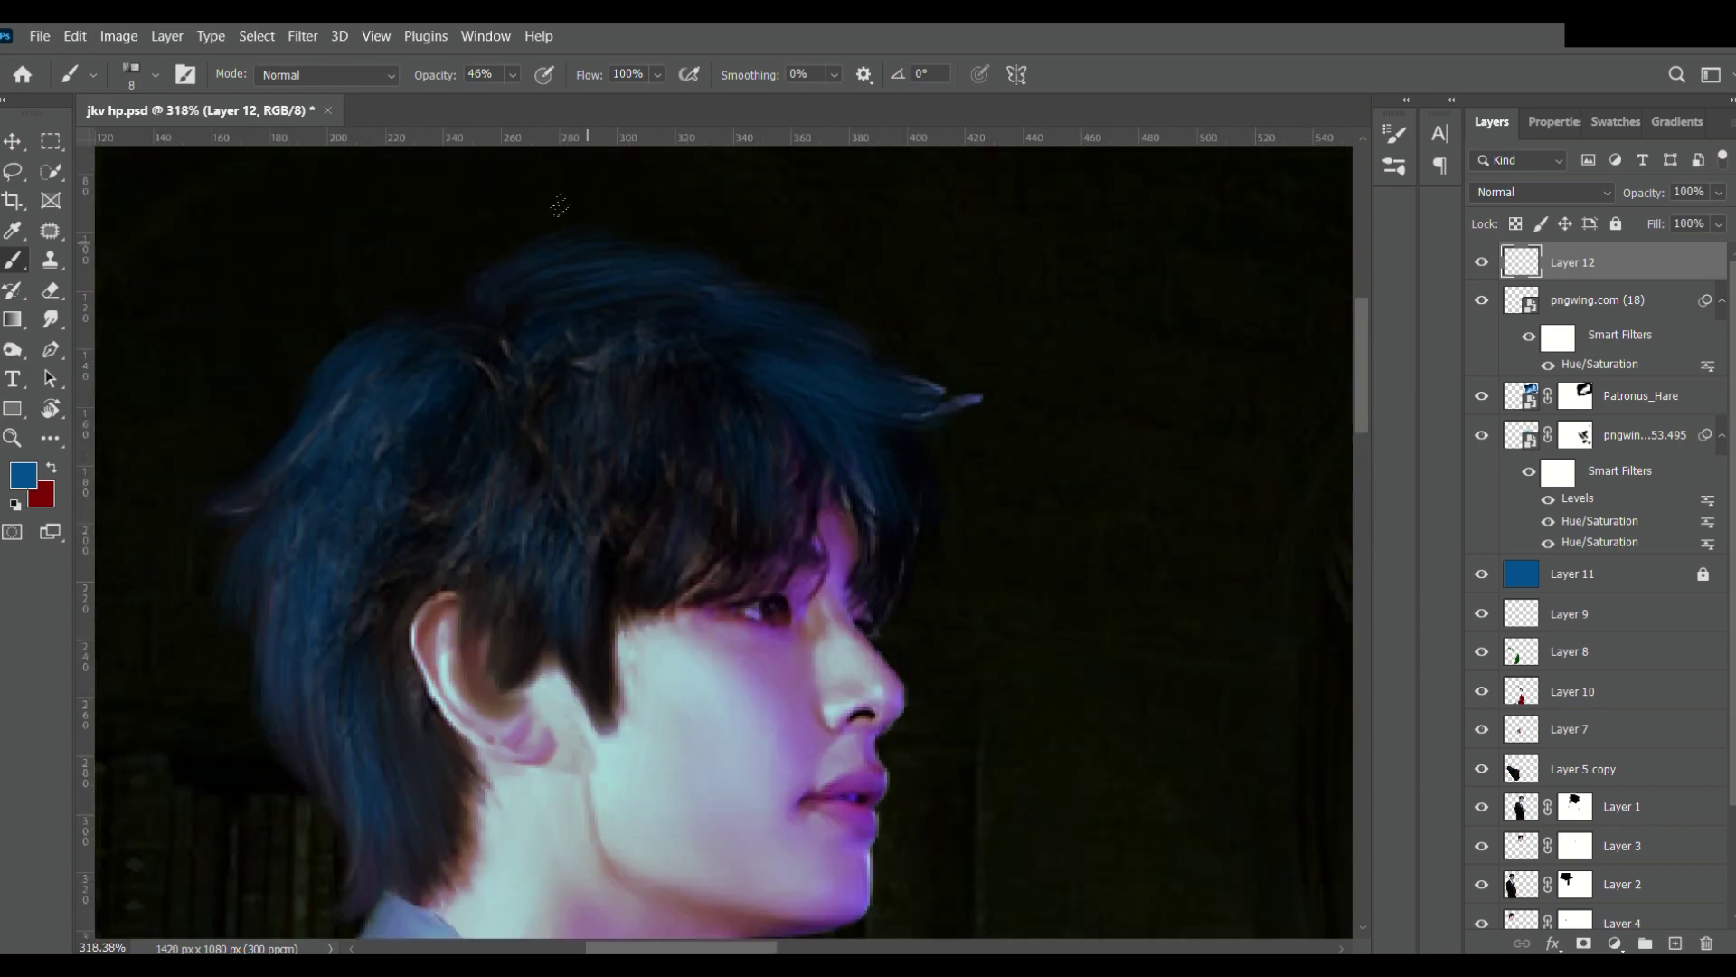
Paint blue highlights down the hair's left edge, middle, fringe and top.
mouse_move(272, 380)
left_mouse_down()
mouse_move(262, 651)
mouse_move(350, 940)
mouse_move(579, 633)
left_mouse_up()
left_click_drag(714, 434, 904, 588)
left_click_drag(777, 298, 958, 398)
left_click_drag(579, 226, 796, 280)
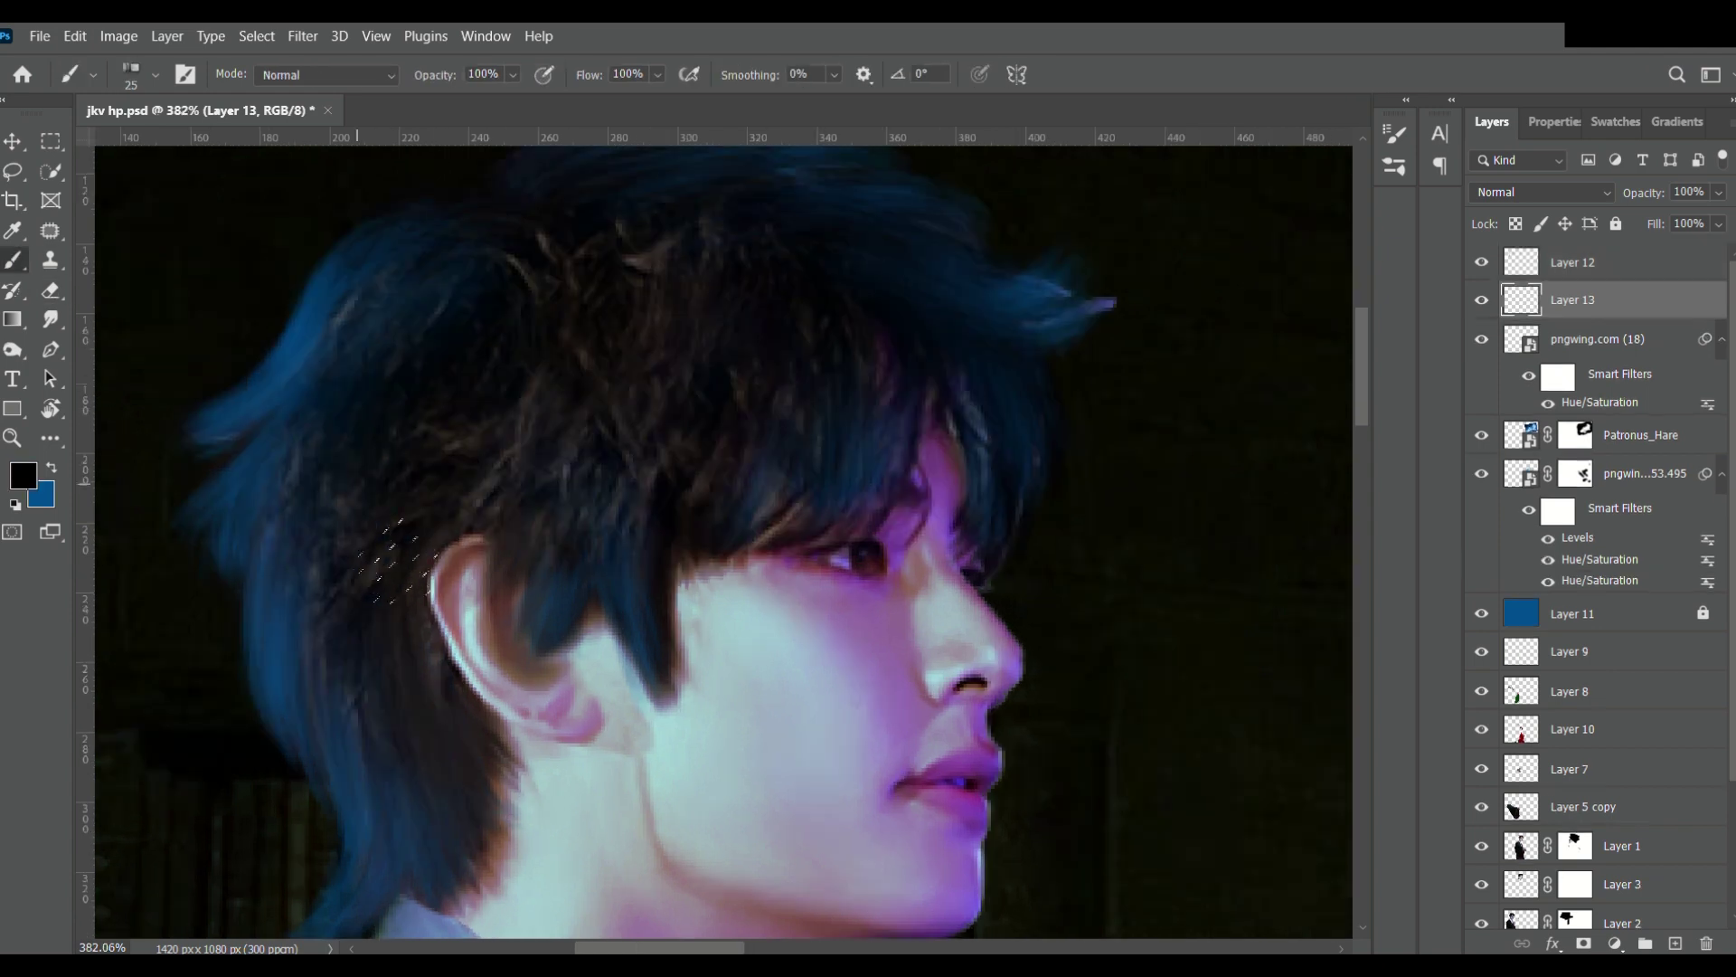
Paint dark strands into the hair and the side-profile boy's fringe on Layer 13.
left_click_drag(308, 452, 425, 768)
left_click_drag(470, 389, 660, 642)
left_click_drag(642, 425, 760, 579)
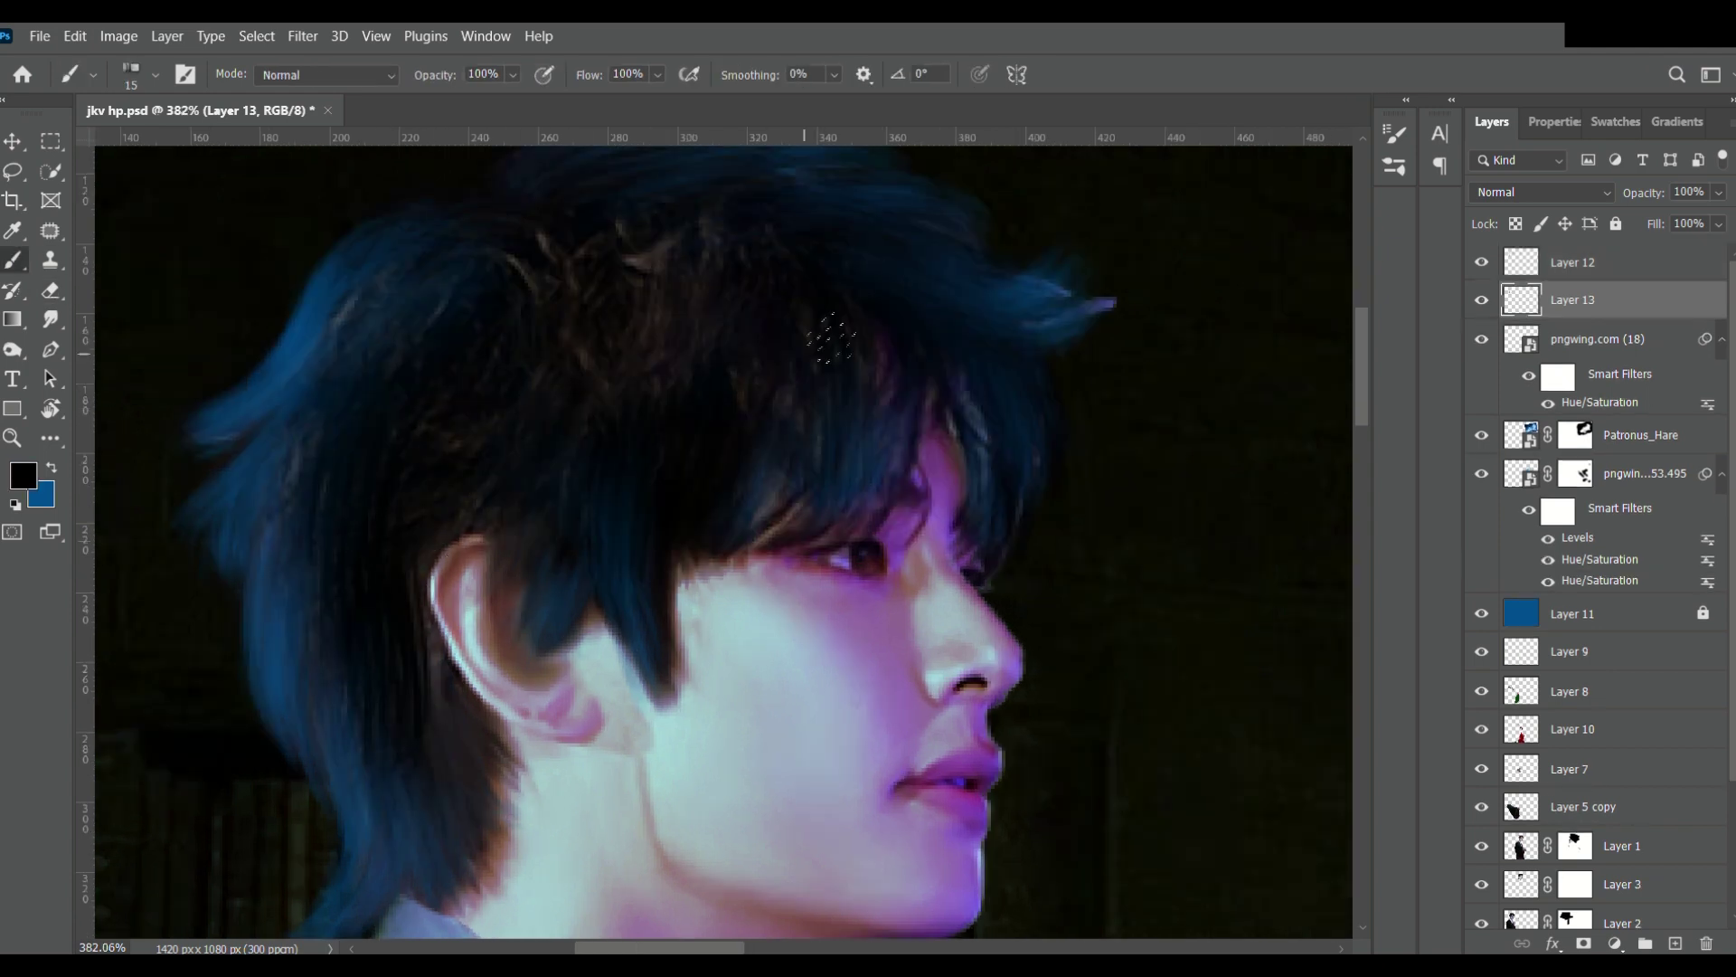
left_click_drag(899, 357, 855, 511)
left_click_drag(986, 375, 940, 520)
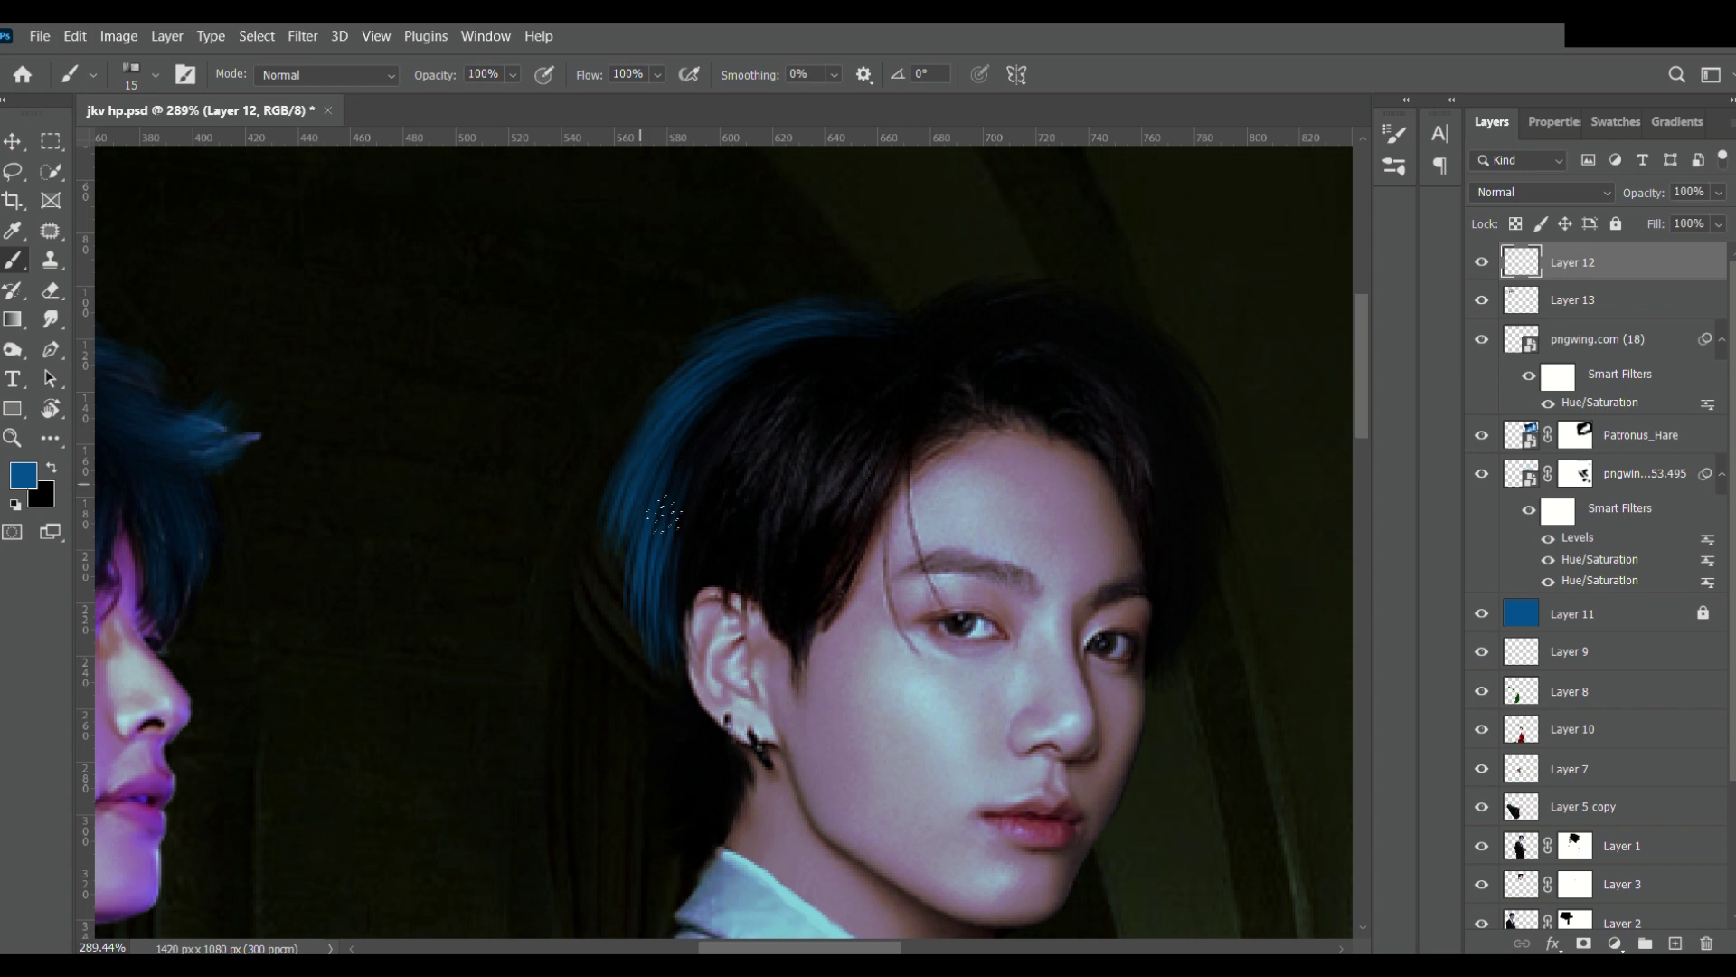
Add blue highlights over the second boy's hair and lower back hair.
mouse_move(664, 513)
left_mouse_down()
mouse_move(877, 326)
mouse_move(1130, 335)
left_mouse_up()
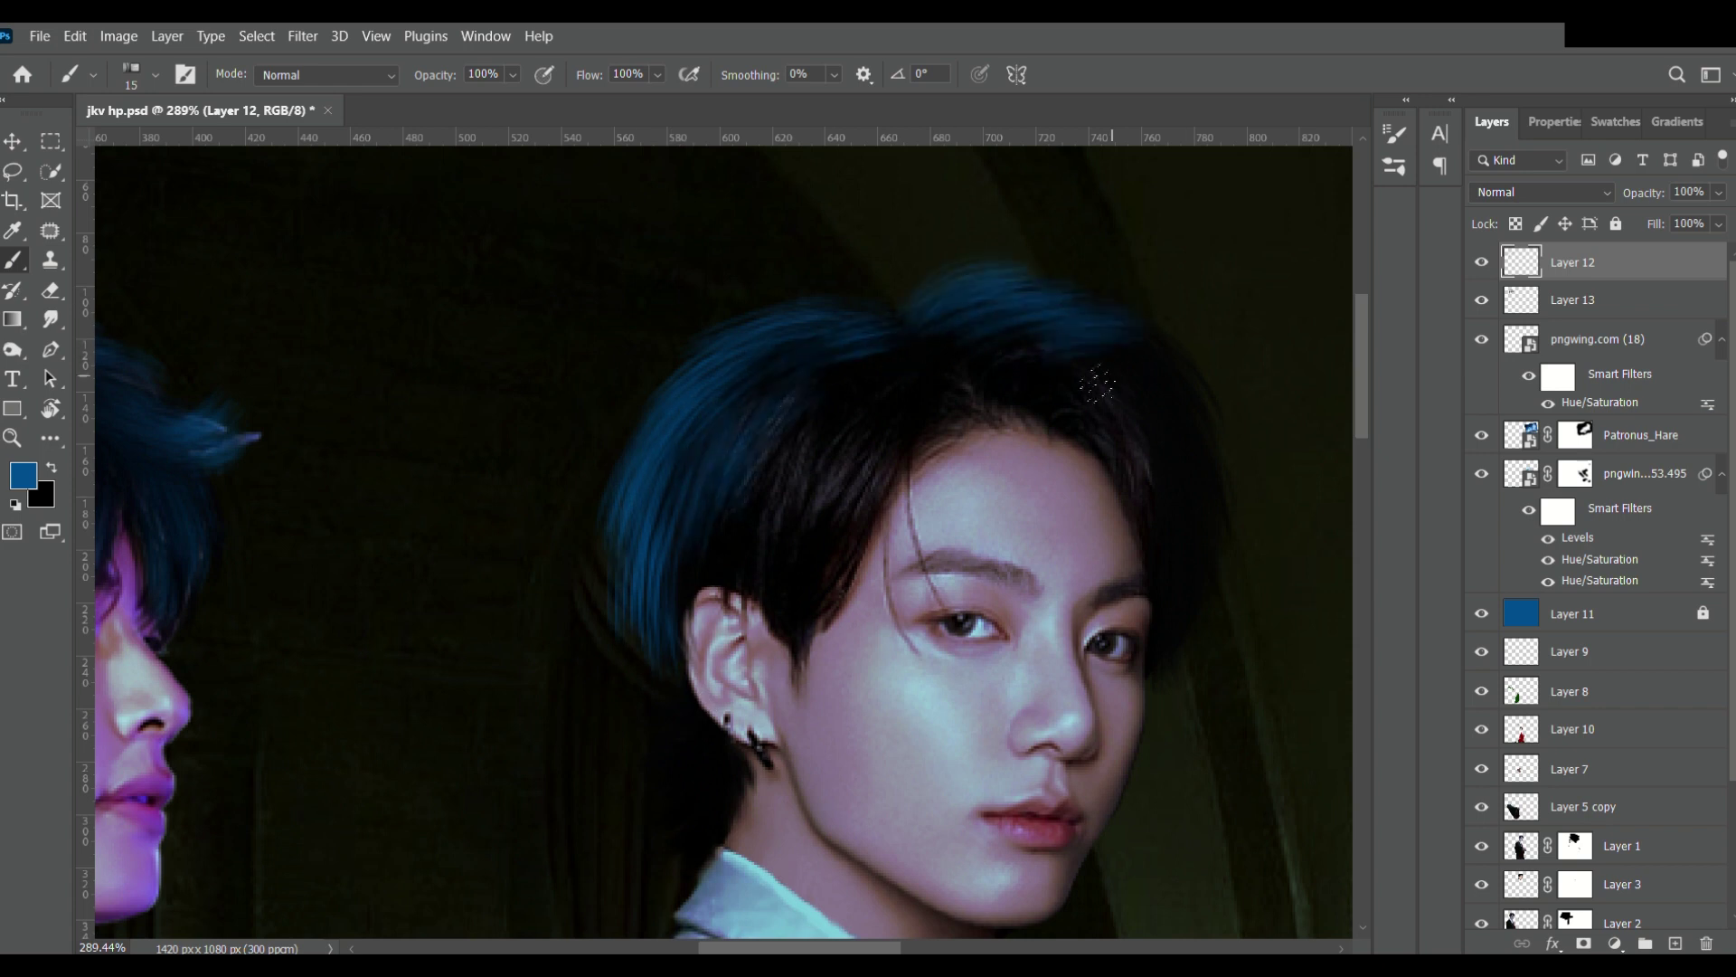
left_click_drag(633, 868, 691, 642)
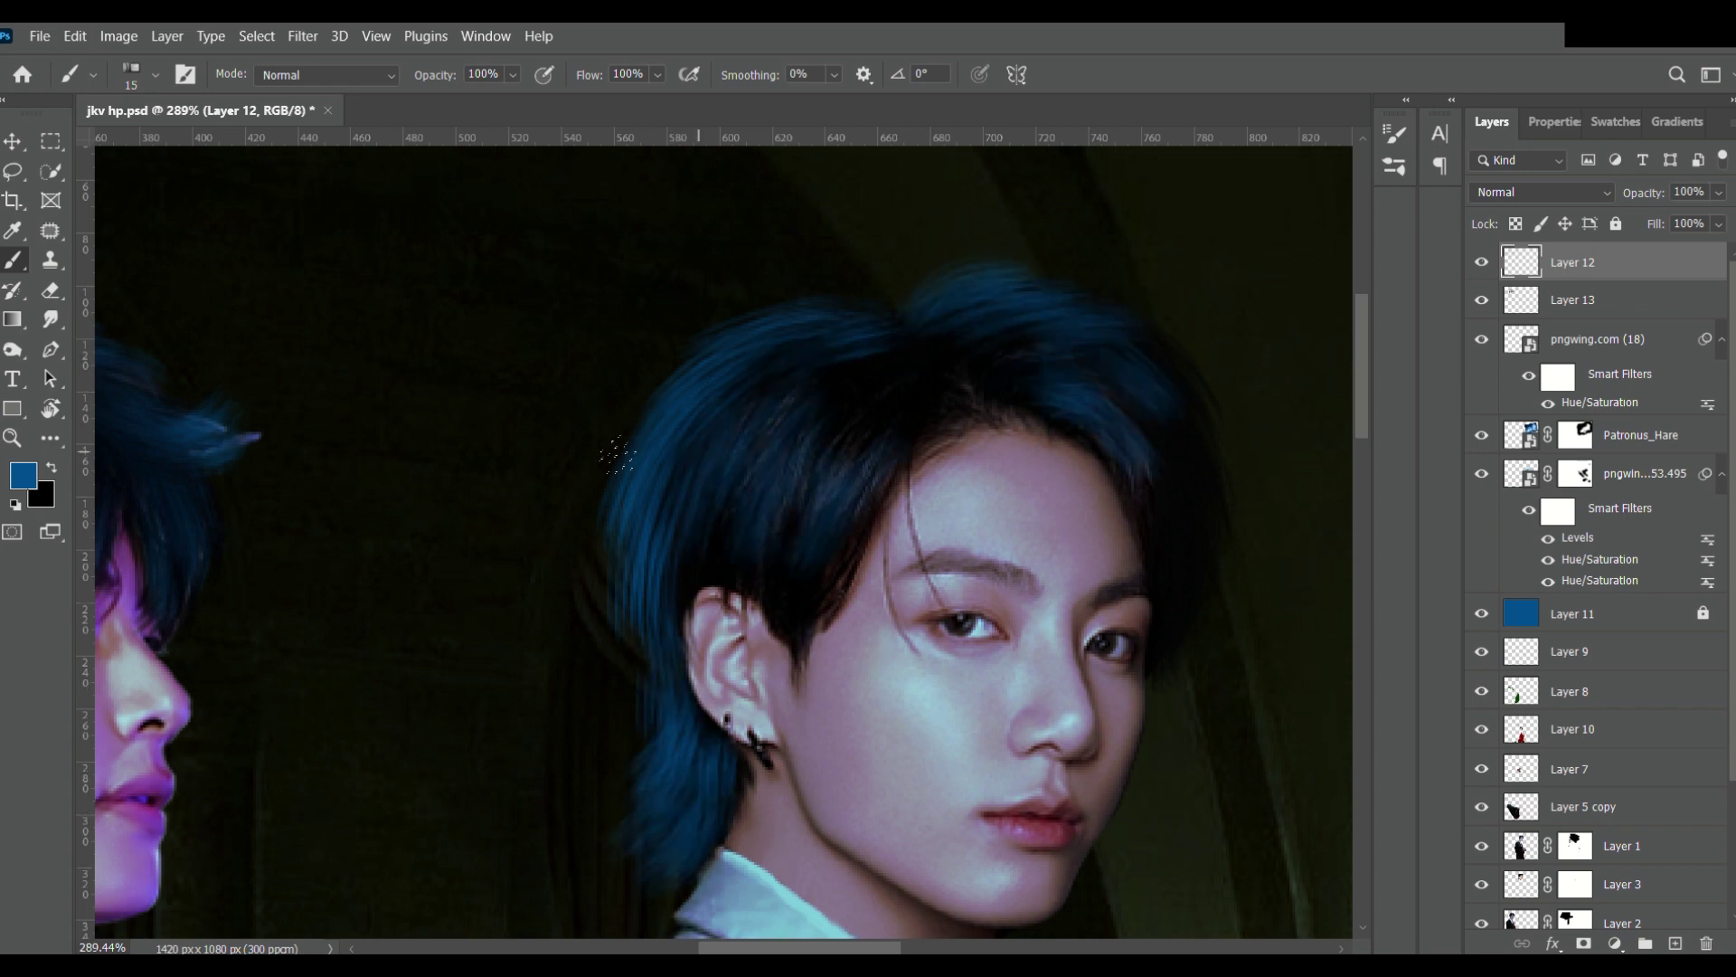
key("e")
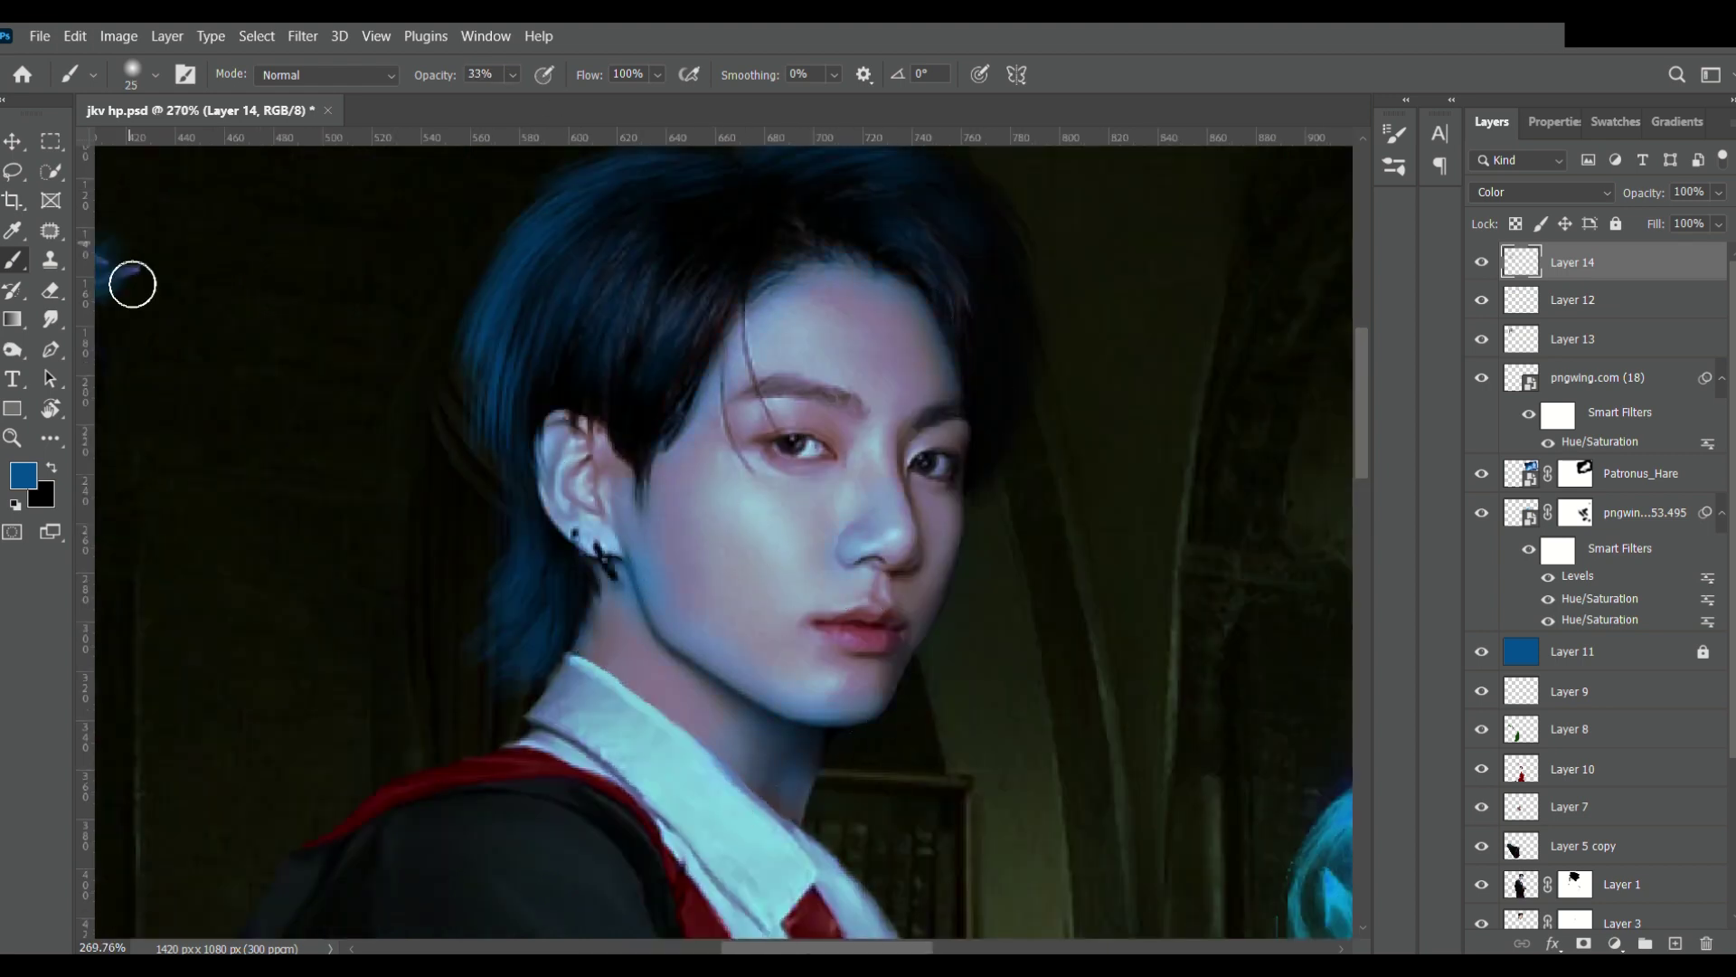
Paint fine light hair strands beside the profile boy's ear with a smaller brush.
key("e")
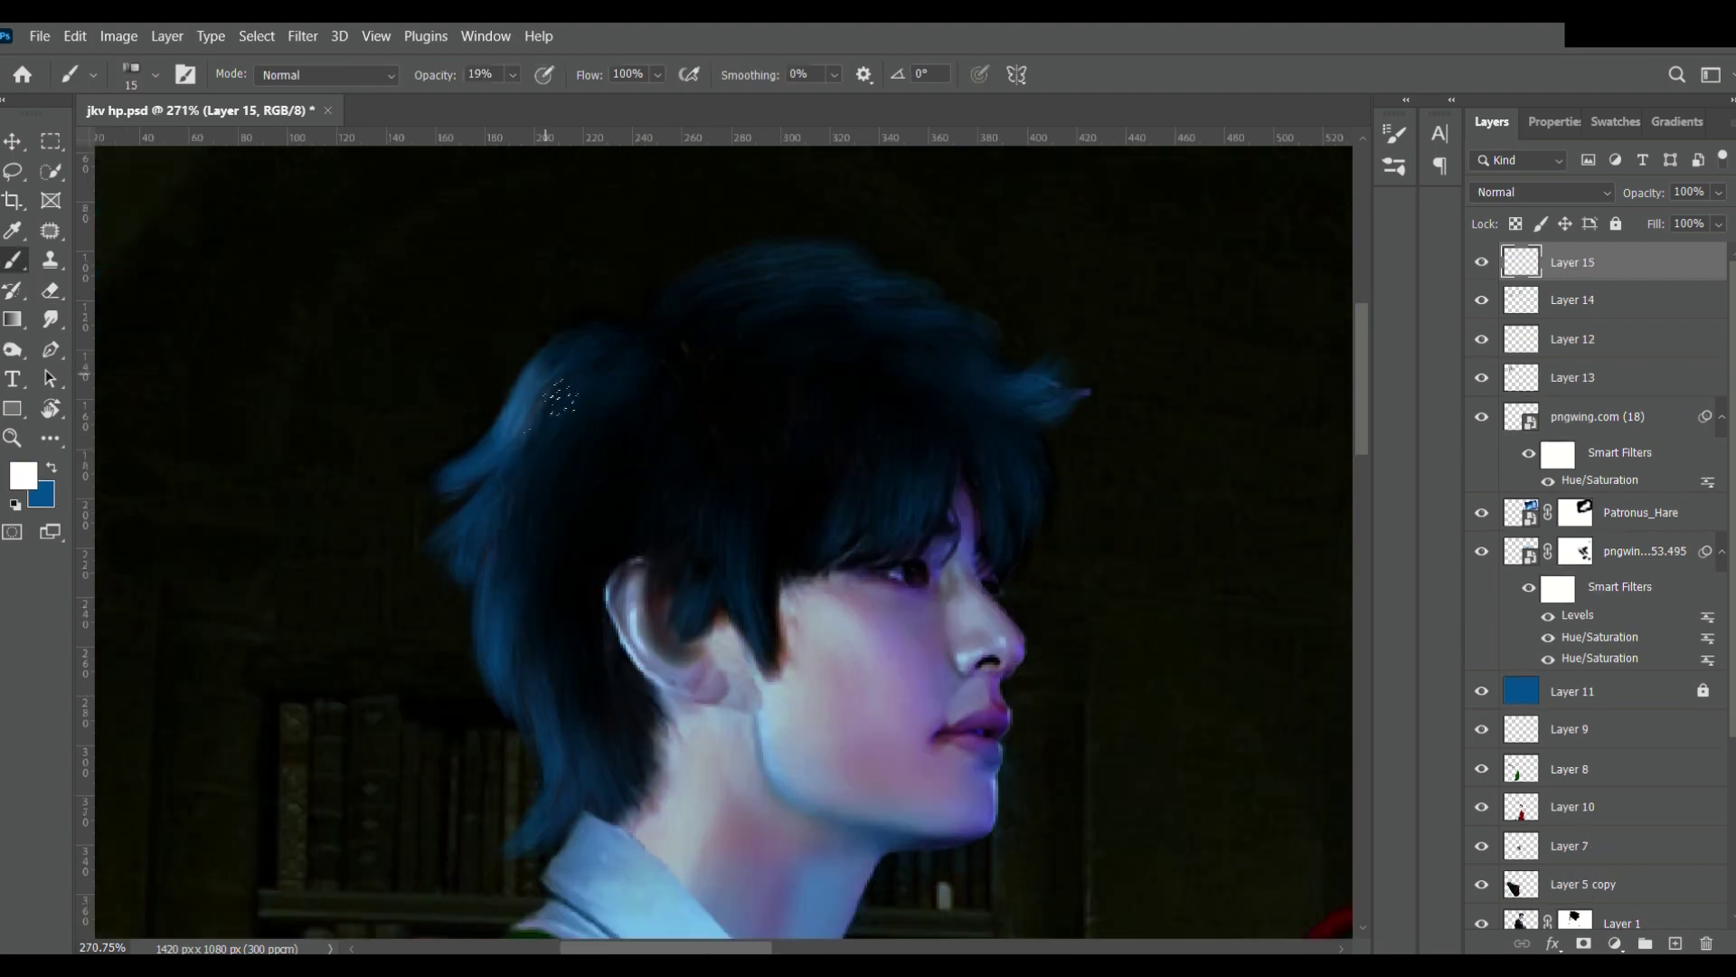
key("[")
left_click_drag(579, 443, 633, 624)
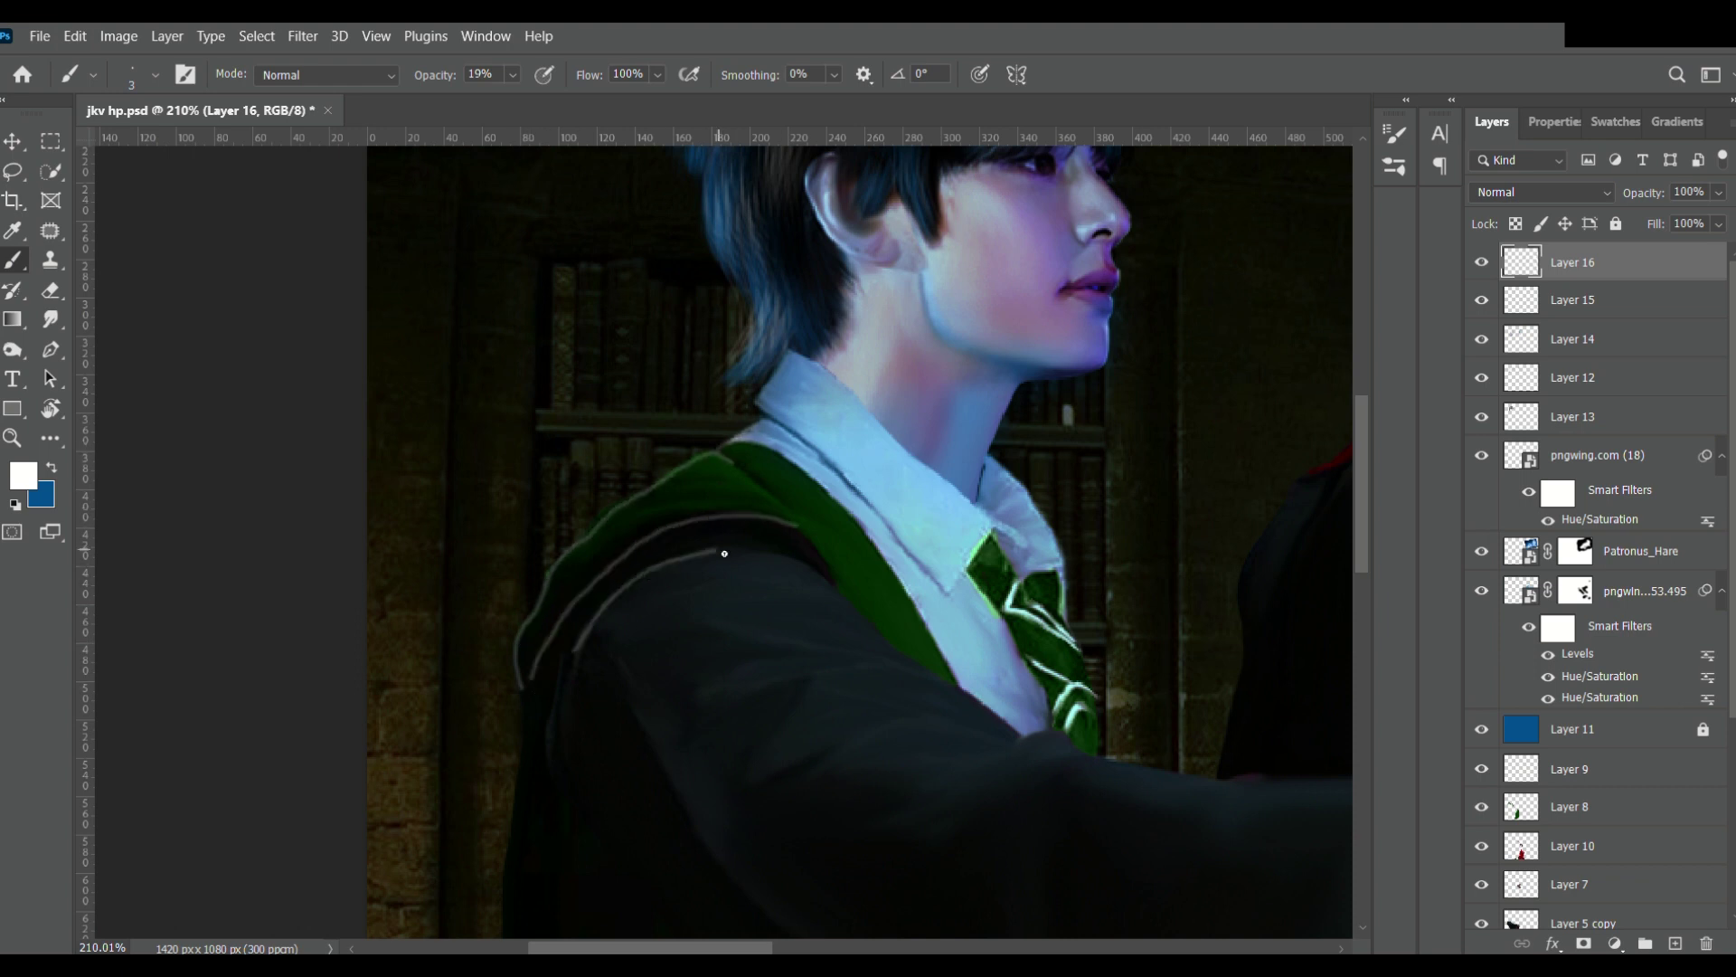
Fade the sleeve's white lines and draw thin fold highlights along both robe sleeves.
key("e")
left_click_drag(860, 736, 888, 863)
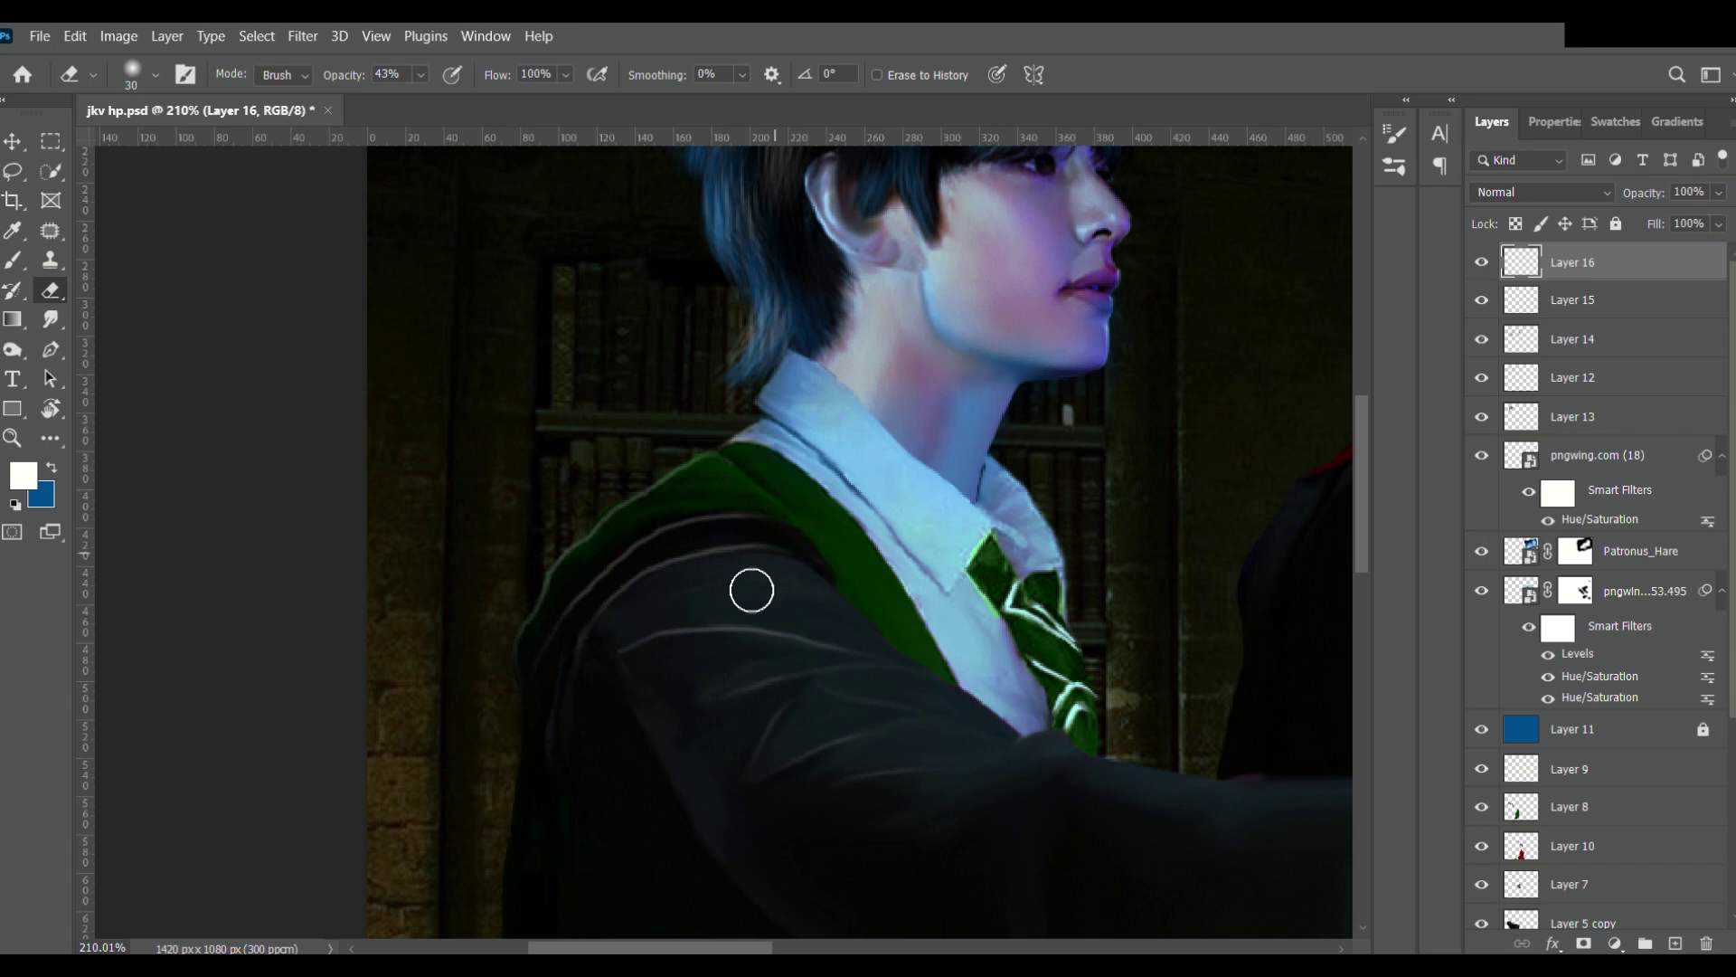
left_click_drag(577, 665, 614, 502)
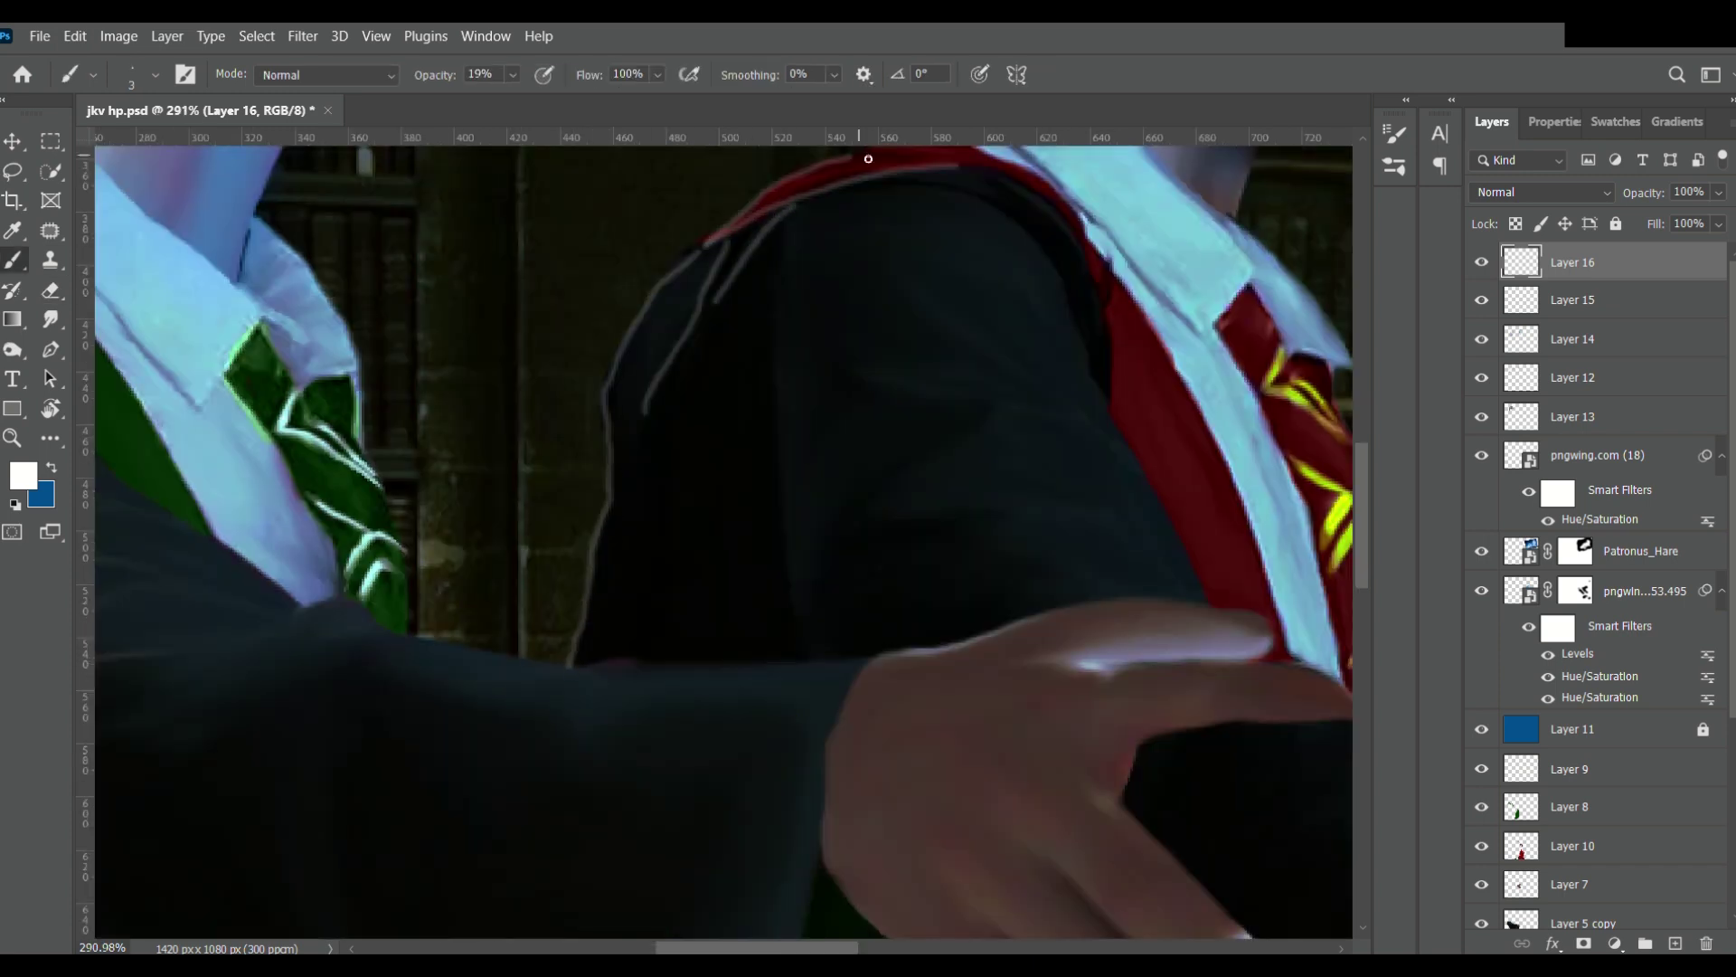
left_click_drag(772, 270, 804, 622)
left_click_drag(857, 517, 951, 432)
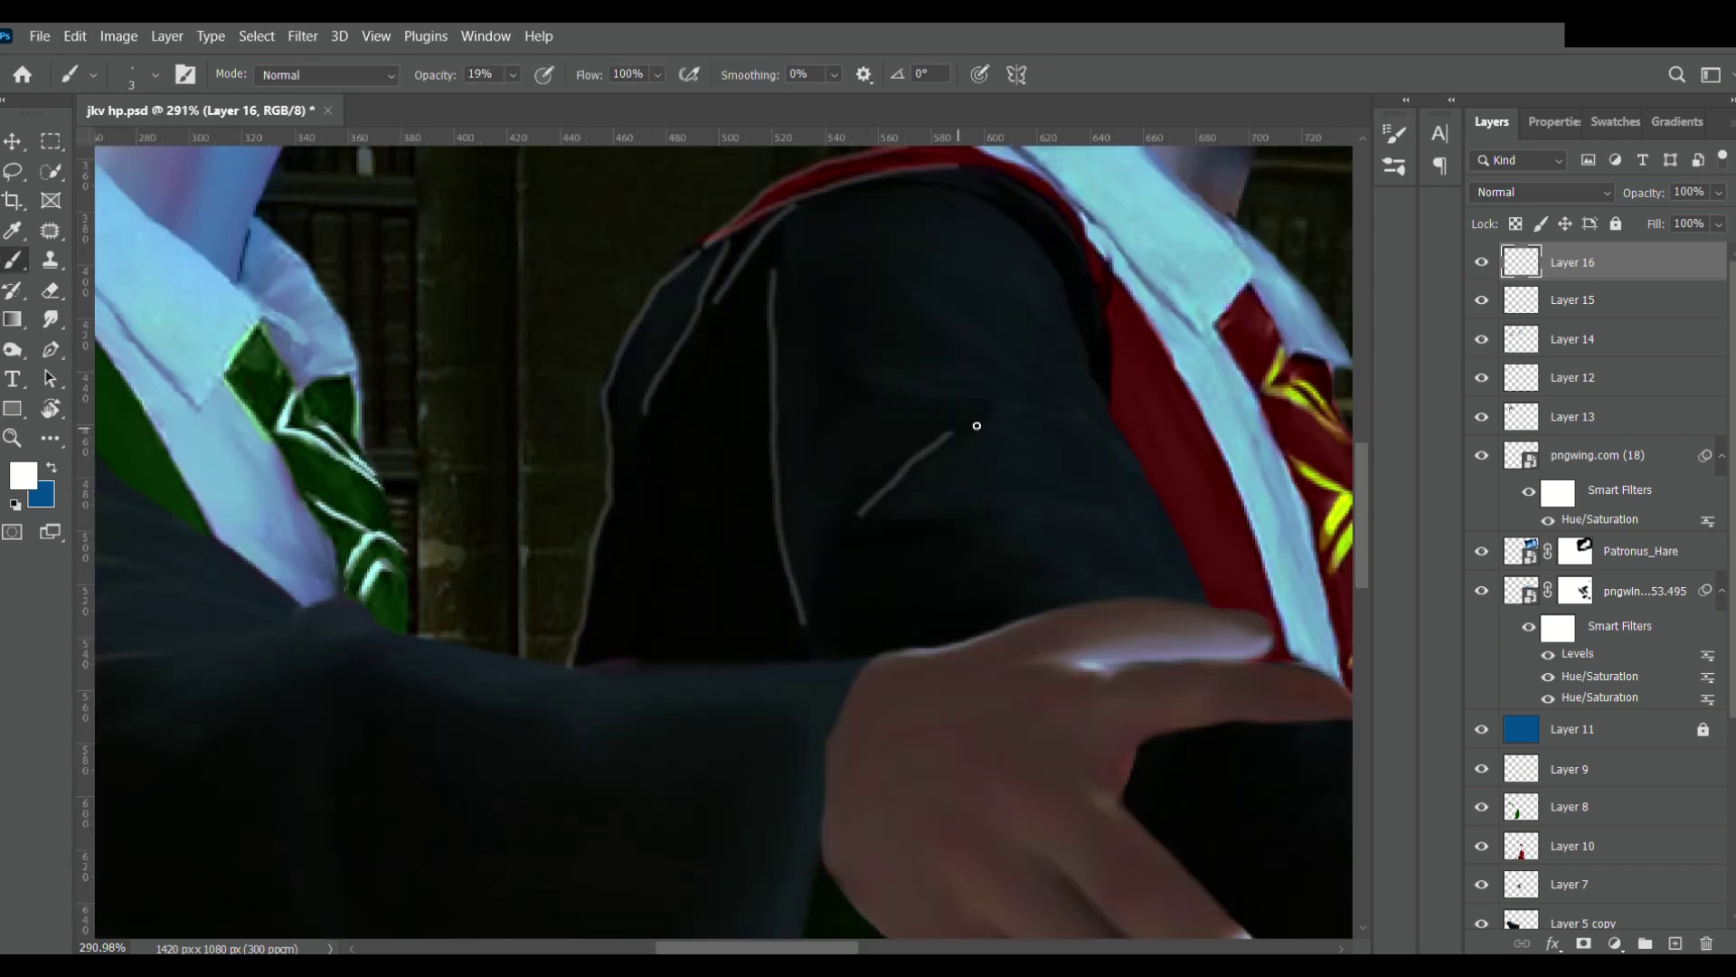
left_click_drag(888, 511, 1021, 496)
left_click_drag(947, 541, 1085, 556)
Switch to a larger 60 px eraser at full opacity to soften the folds.
key("e")
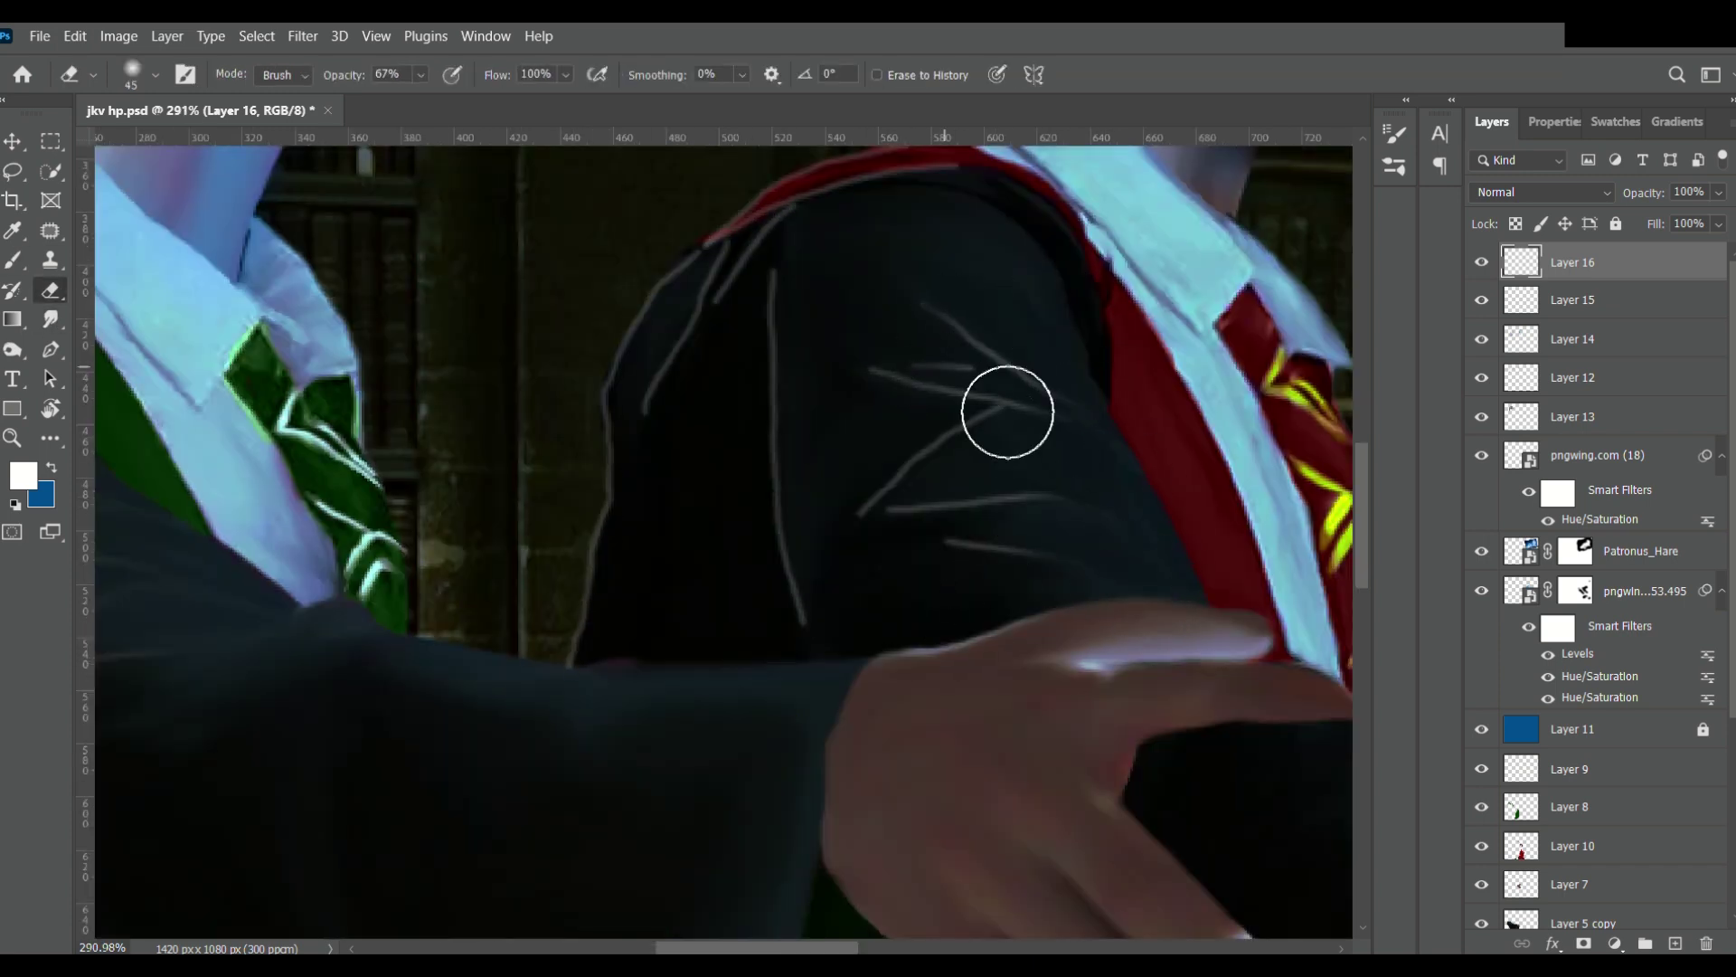
key("bracketright")
key("bracketright")
key("bracketright")
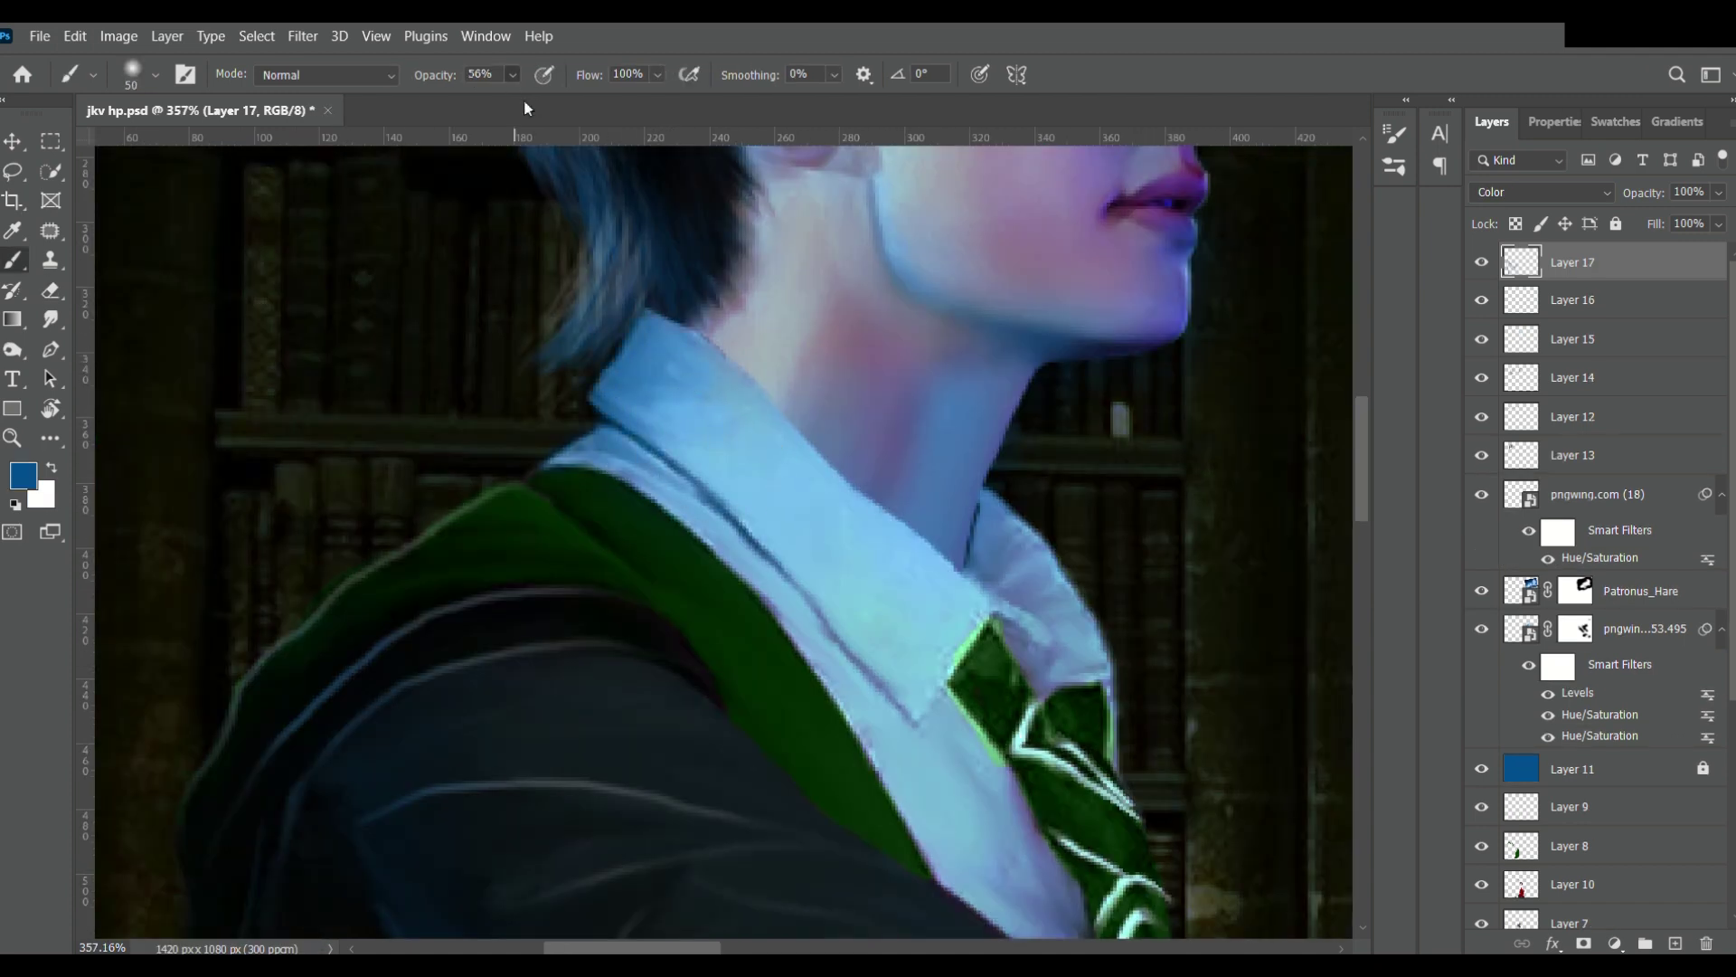
key("0")
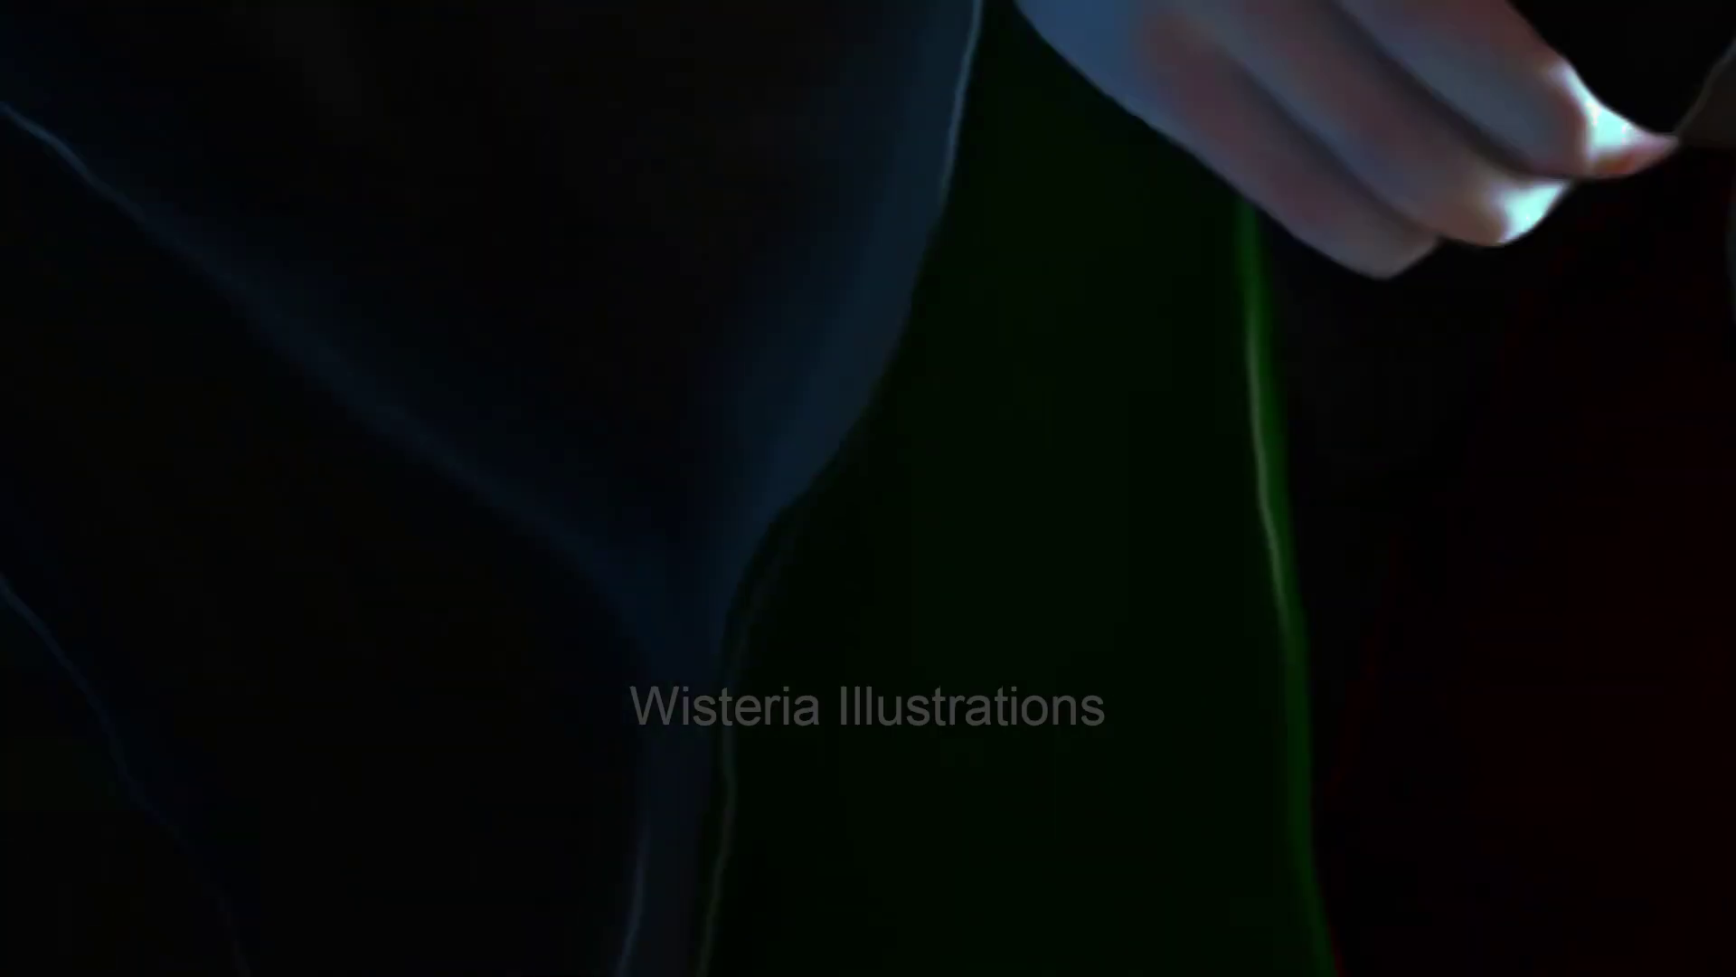